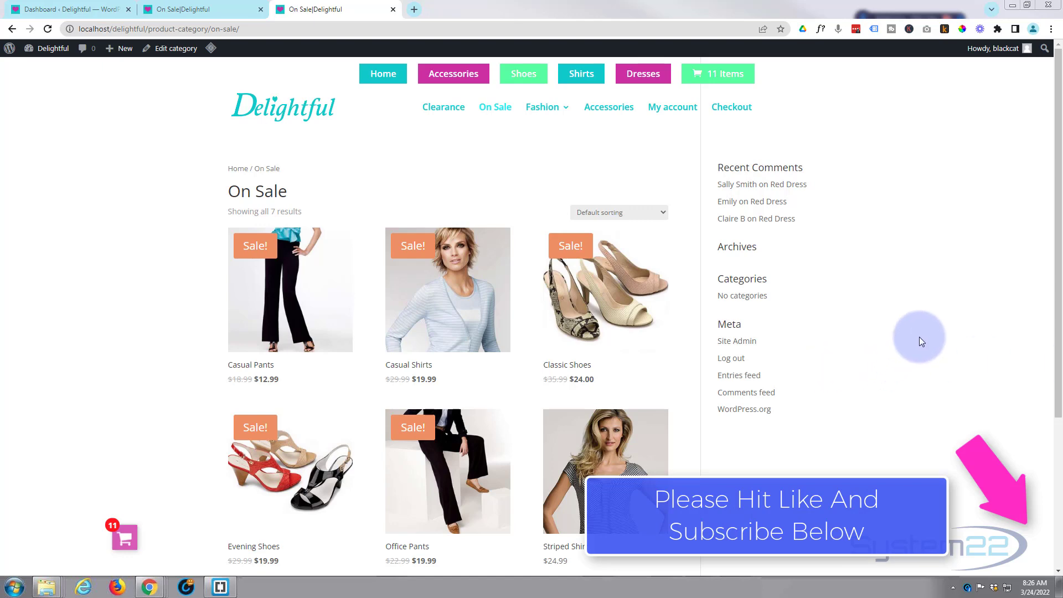
Step: Compare the default On Sale category page with its custom-designed version, including the product grid, cart table and lower sections
scroll(923, 333, "down", 4)
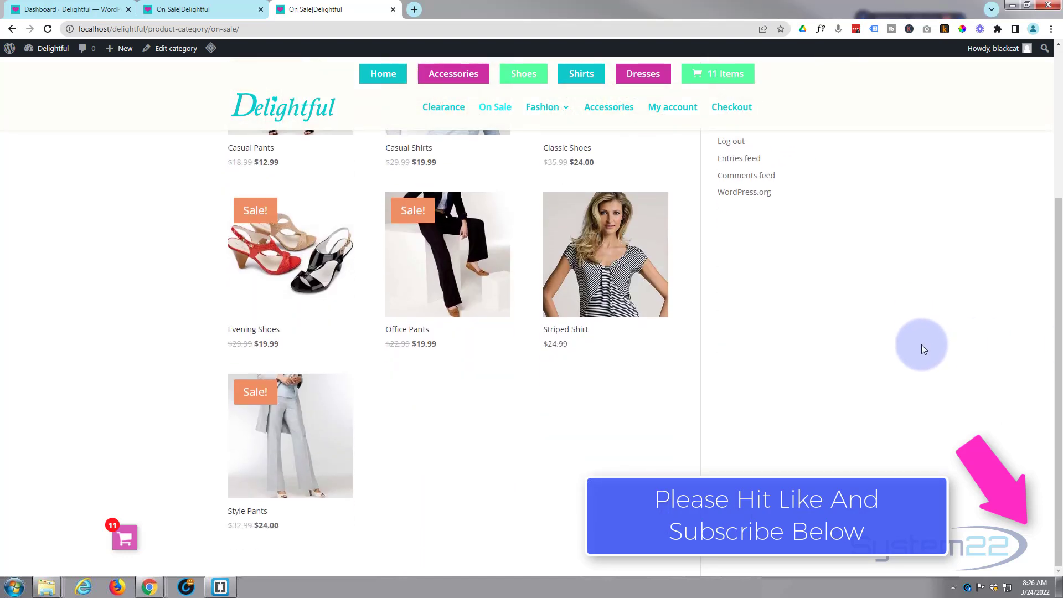
scroll(922, 348, "up", 4)
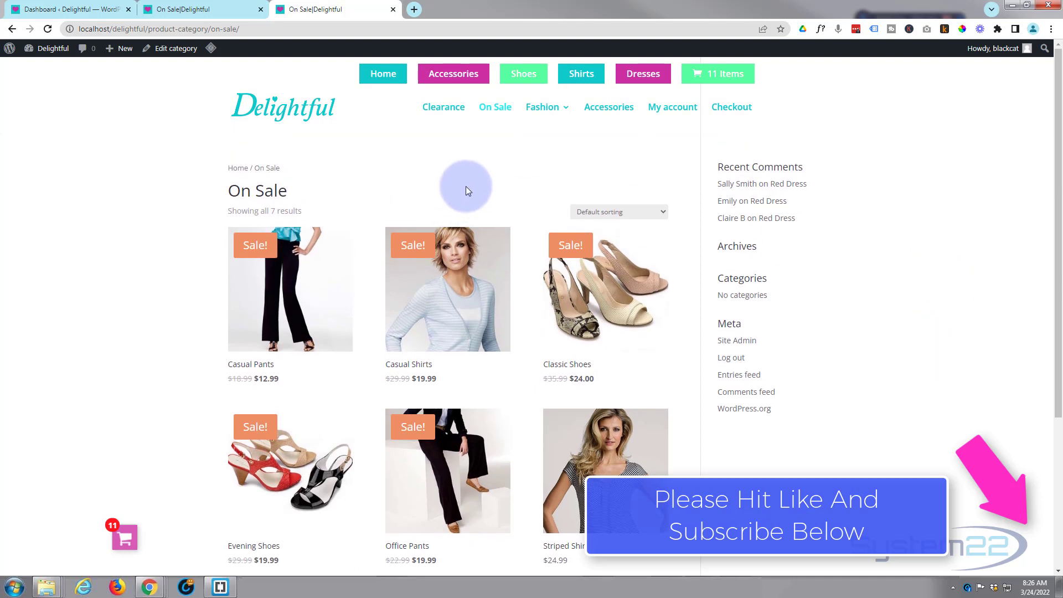
left_click(222, 9)
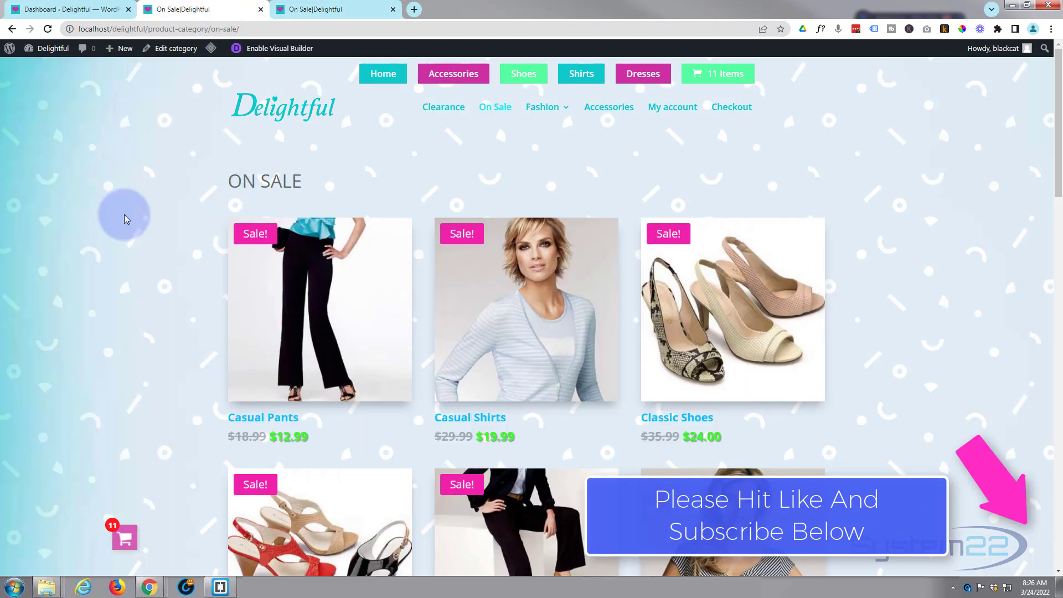
scroll(126, 216, "down", 6)
scroll(124, 215, "down", 15)
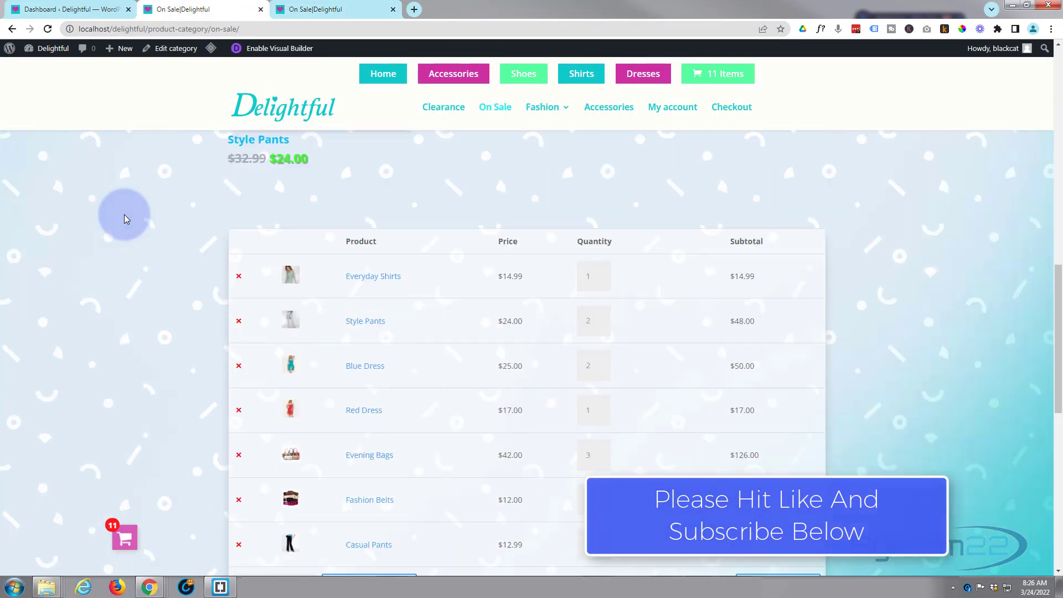
scroll(125, 216, "up", 10)
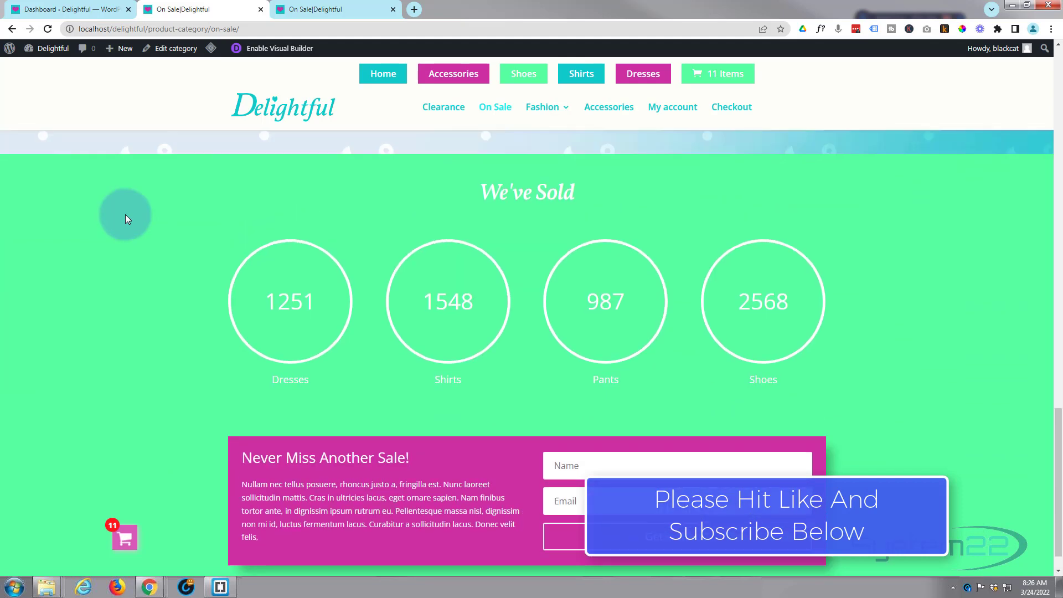
scroll(147, 123, "up", 2)
scroll(149, 122, "down", 12)
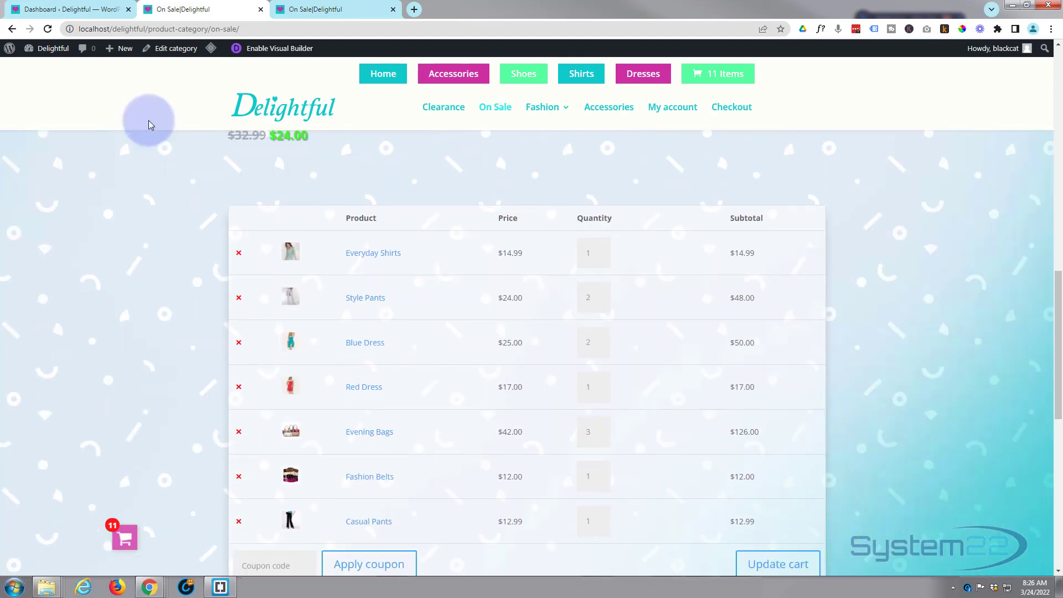
scroll(151, 125, "up", 10)
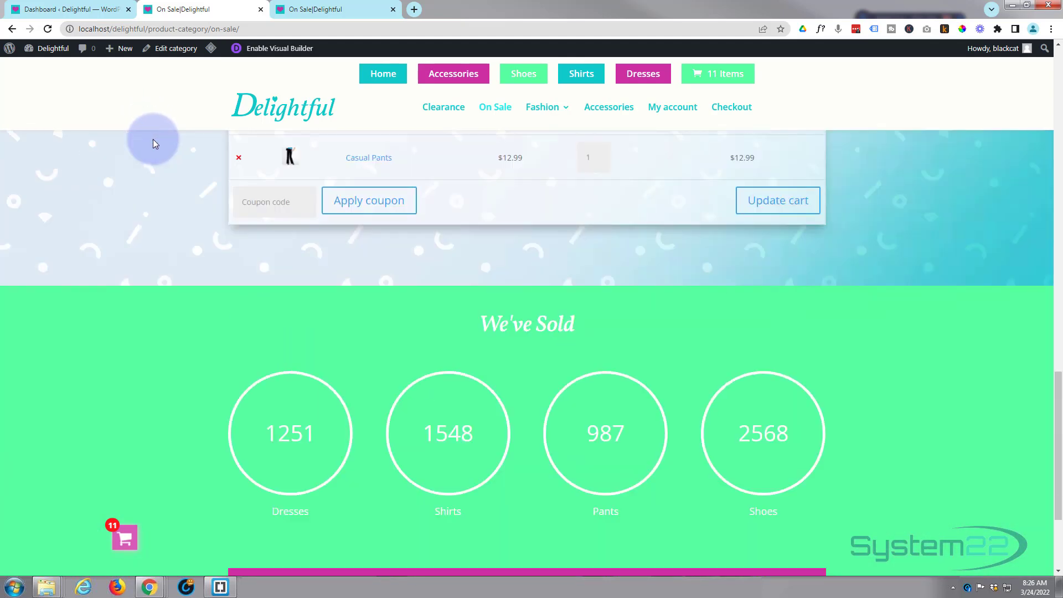
scroll(154, 143, "up", 10)
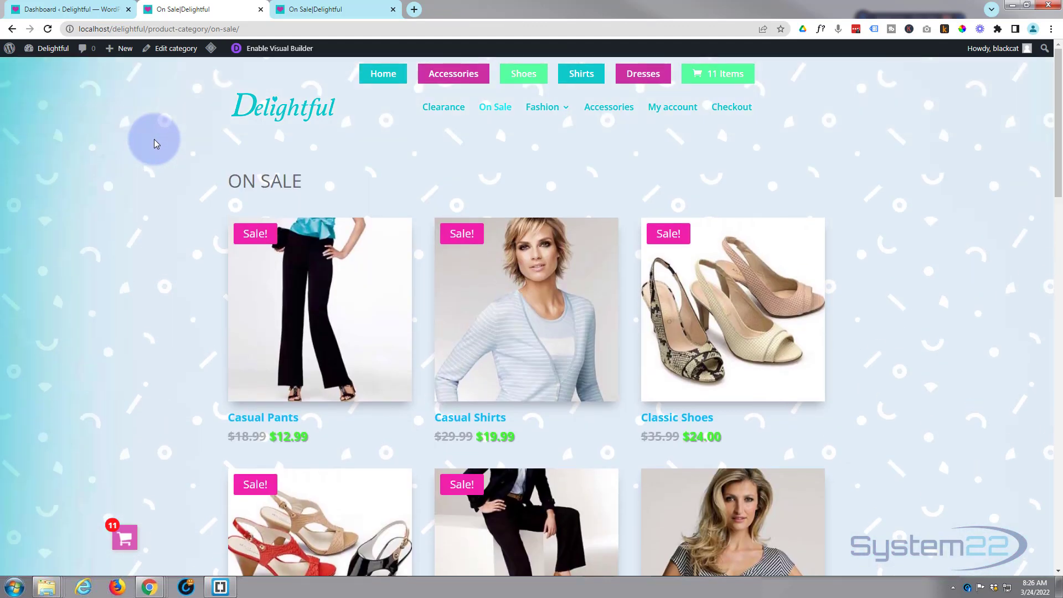
left_click(358, 10)
scroll(143, 242, "down", 3)
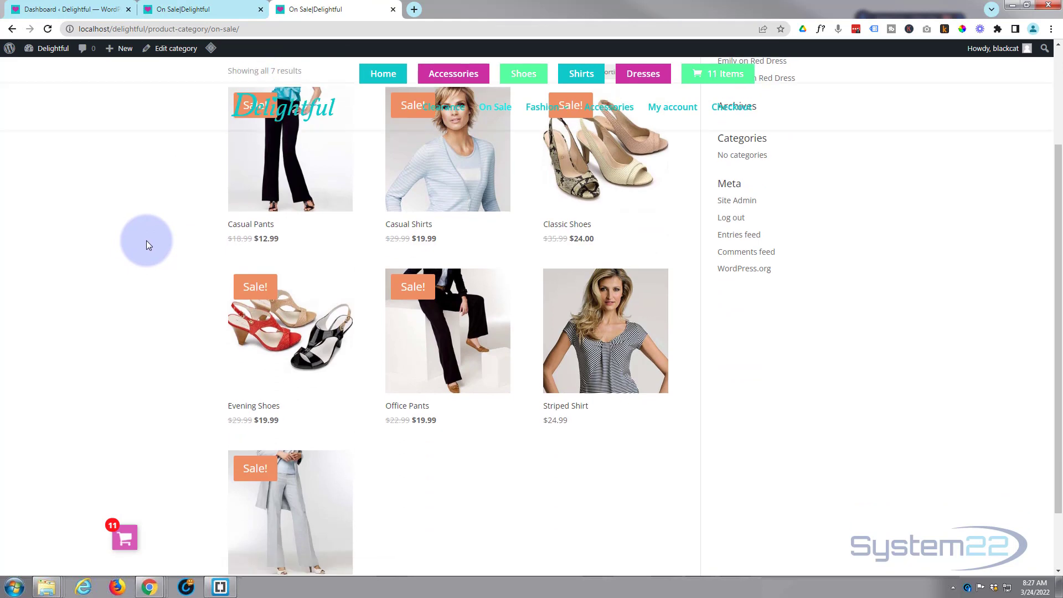
scroll(146, 241, "up", 3)
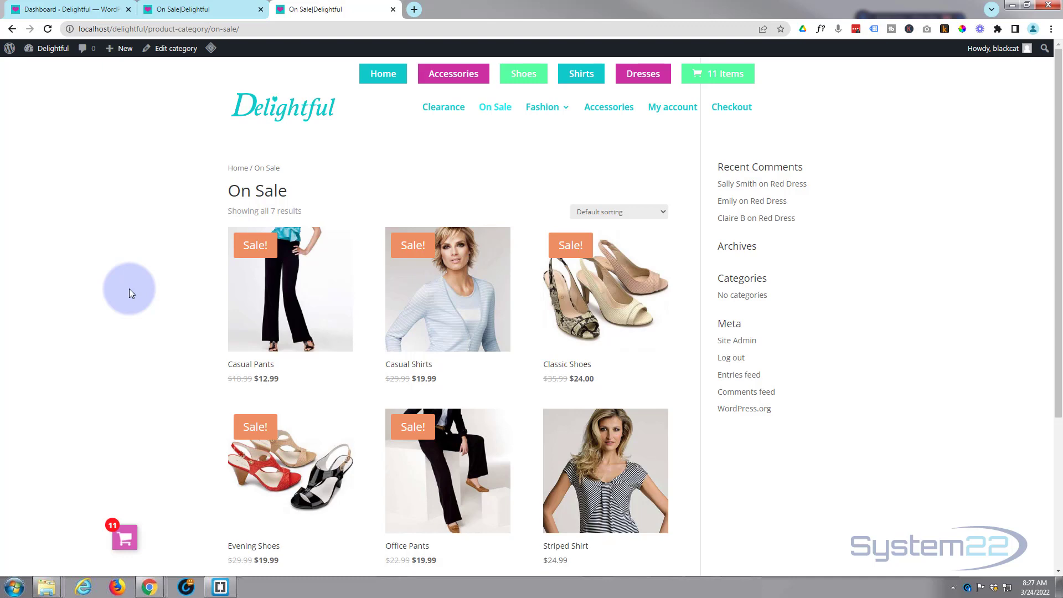
Step: Open the Divi Theme Builder from the site's WordPress dashboard
left_click(71, 10)
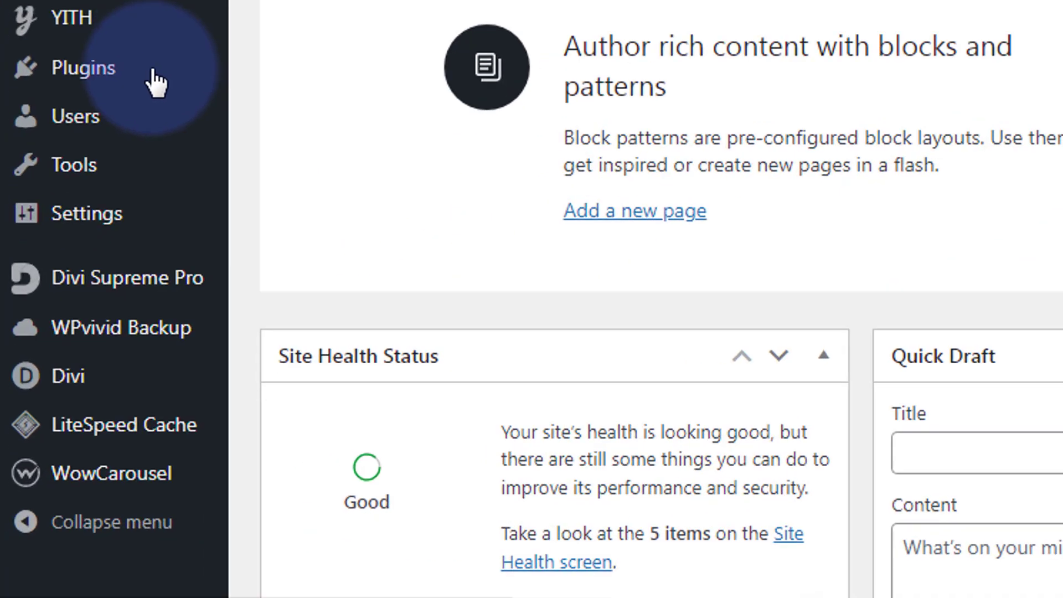
mouse_move(51, 418)
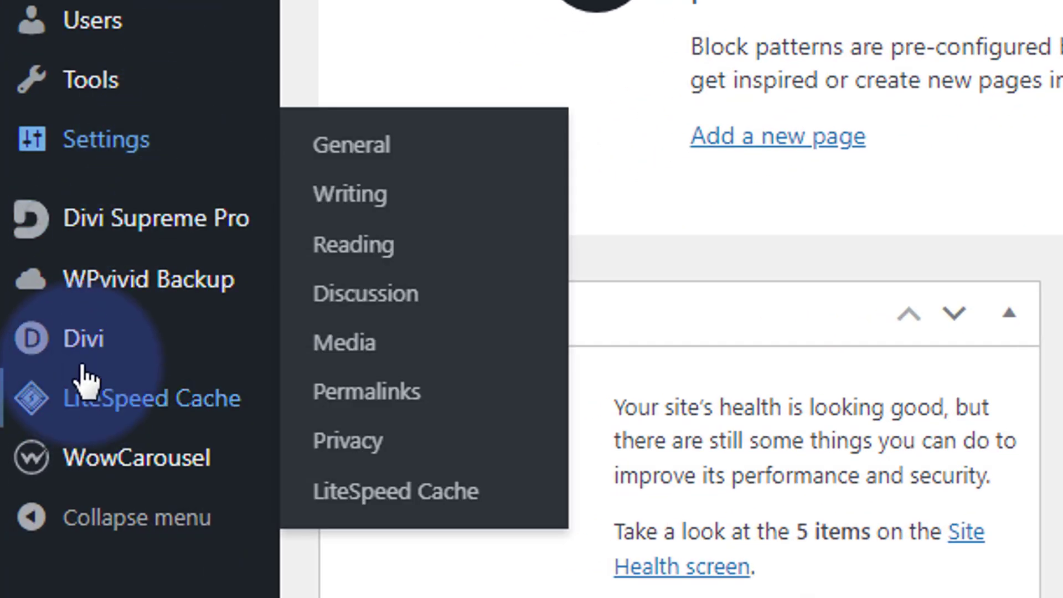
mouse_move(90, 344)
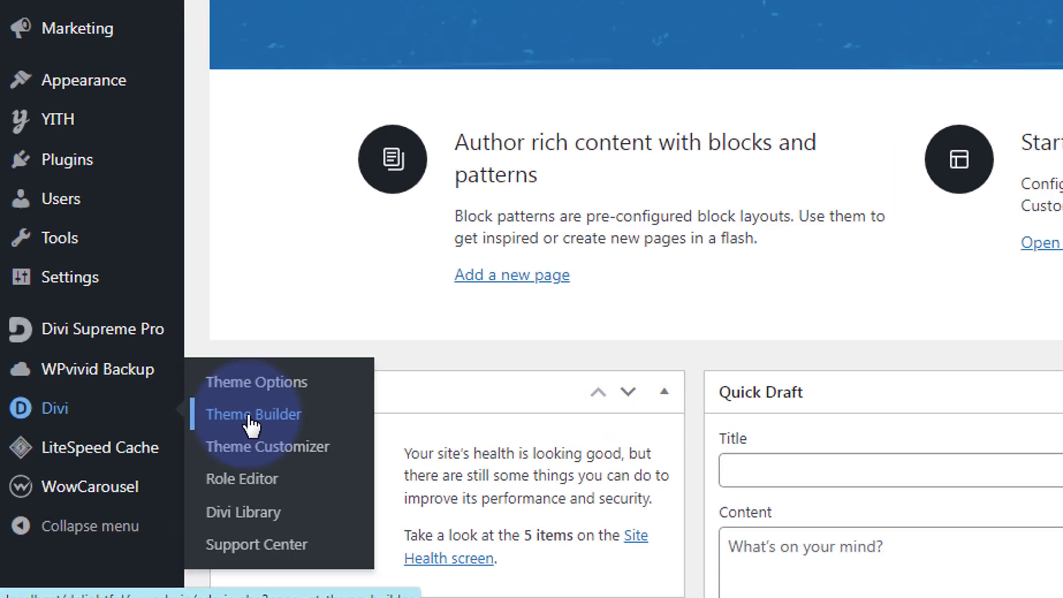
left_click(391, 360)
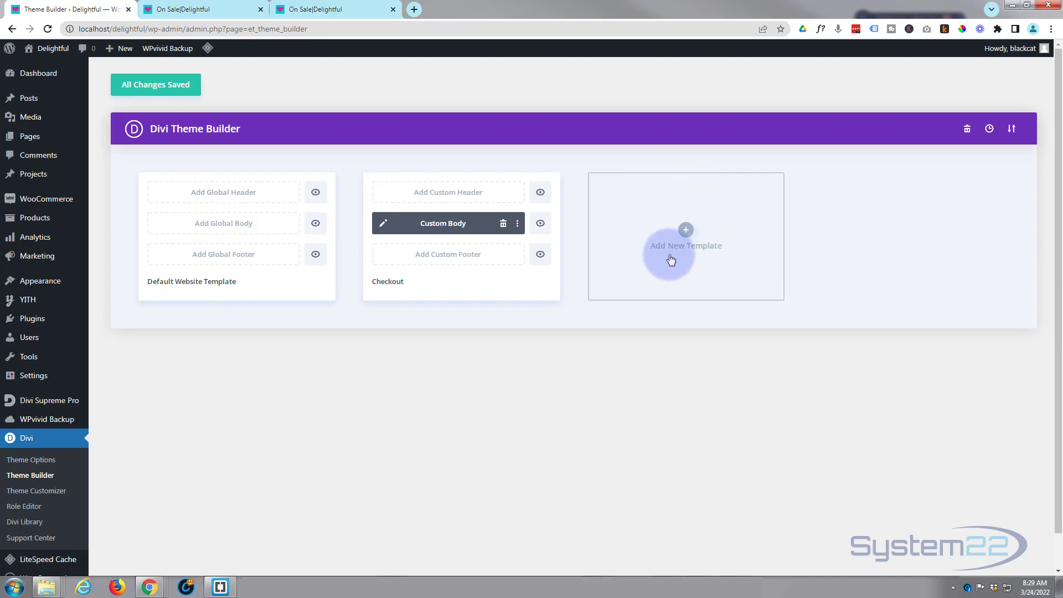
Step: Create a new theme template assigned to All Product Category Pages
left_click(687, 231)
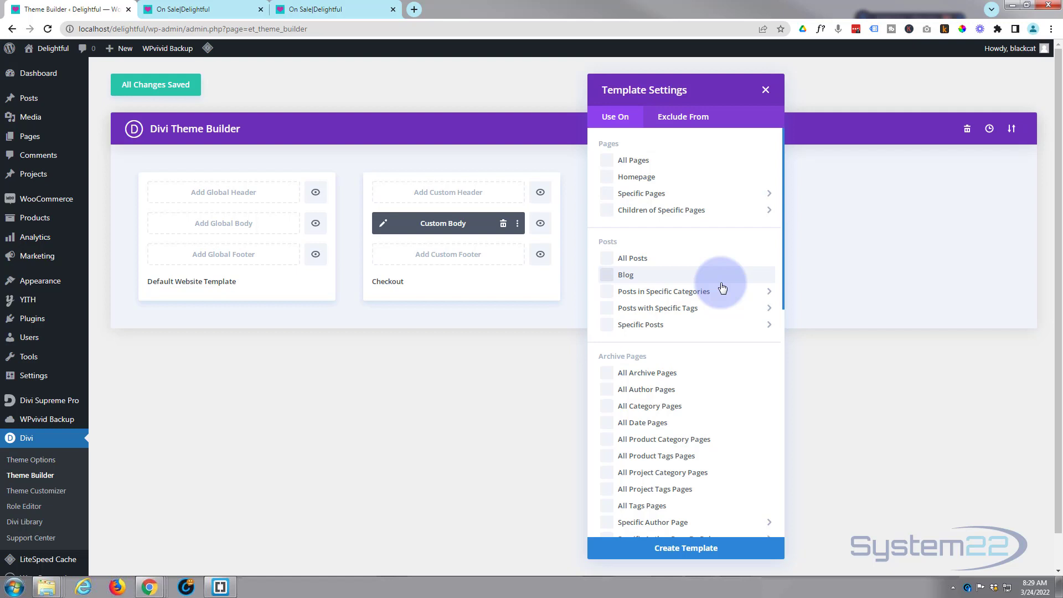
scroll(723, 287, "down", 3)
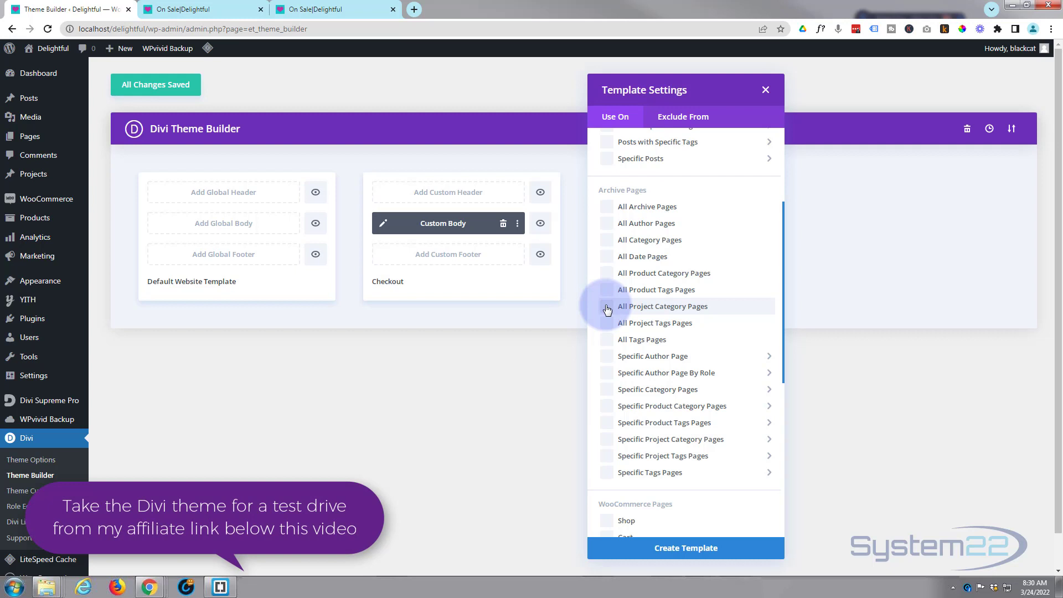
scroll(714, 266, "down", 4)
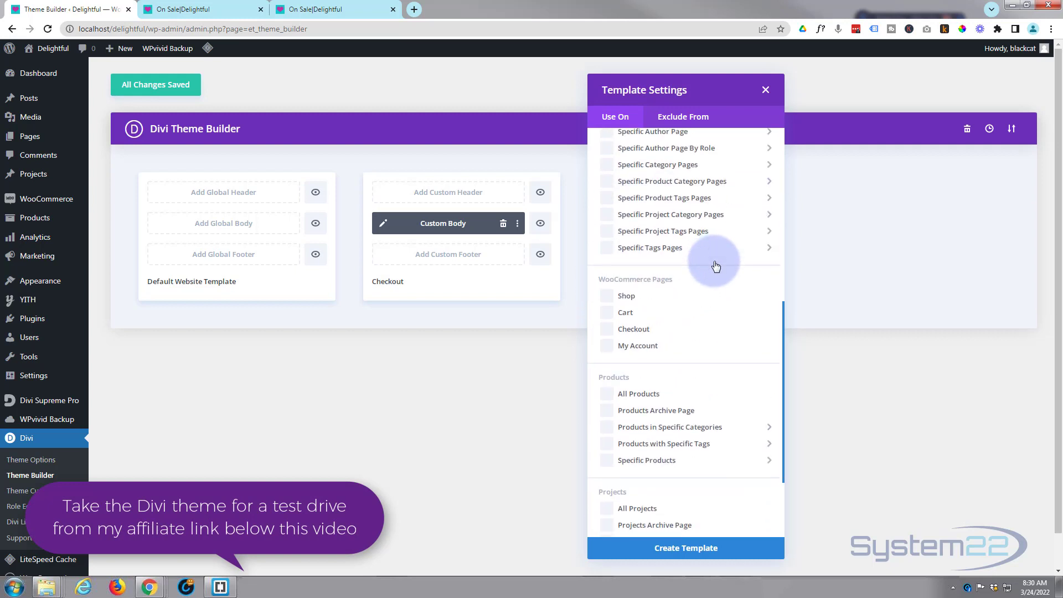
scroll(716, 267, "down", 2)
mouse_move(617, 308)
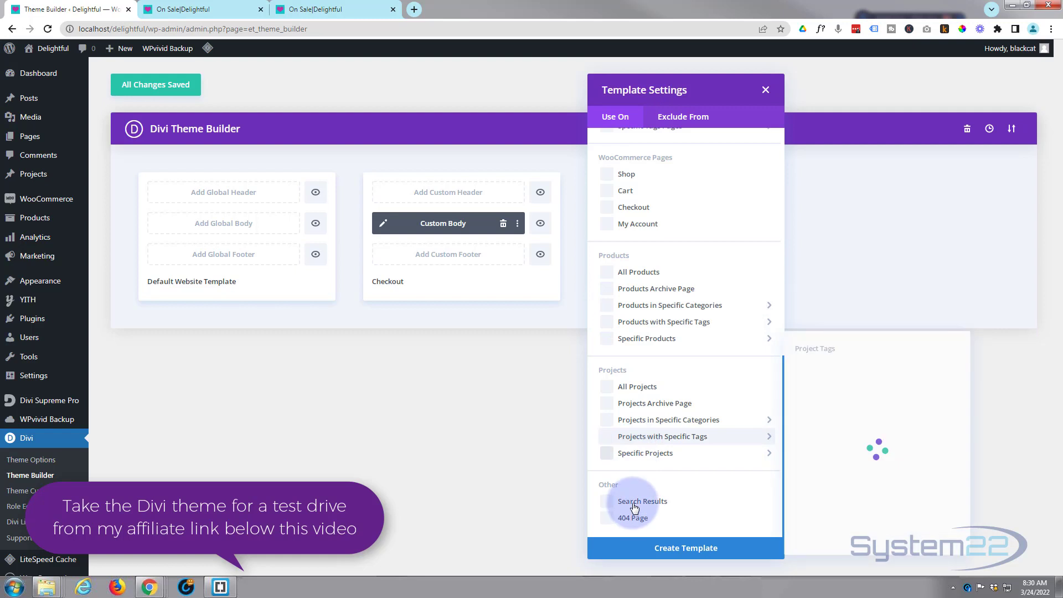
mouse_move(660, 340)
scroll(657, 345, "up", 2)
scroll(657, 345, "up", 1)
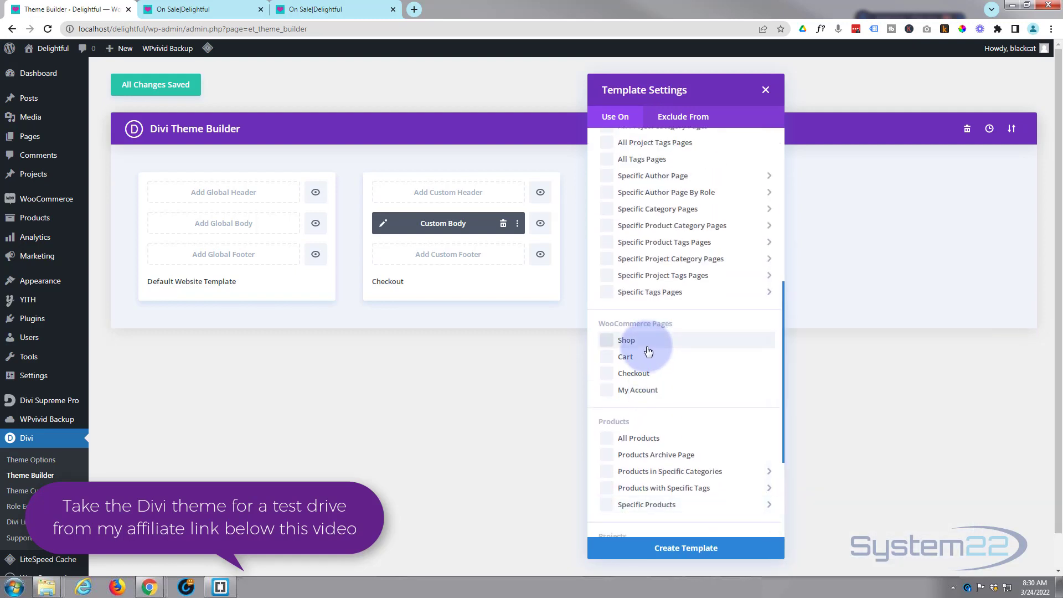
scroll(662, 367, "up", 4)
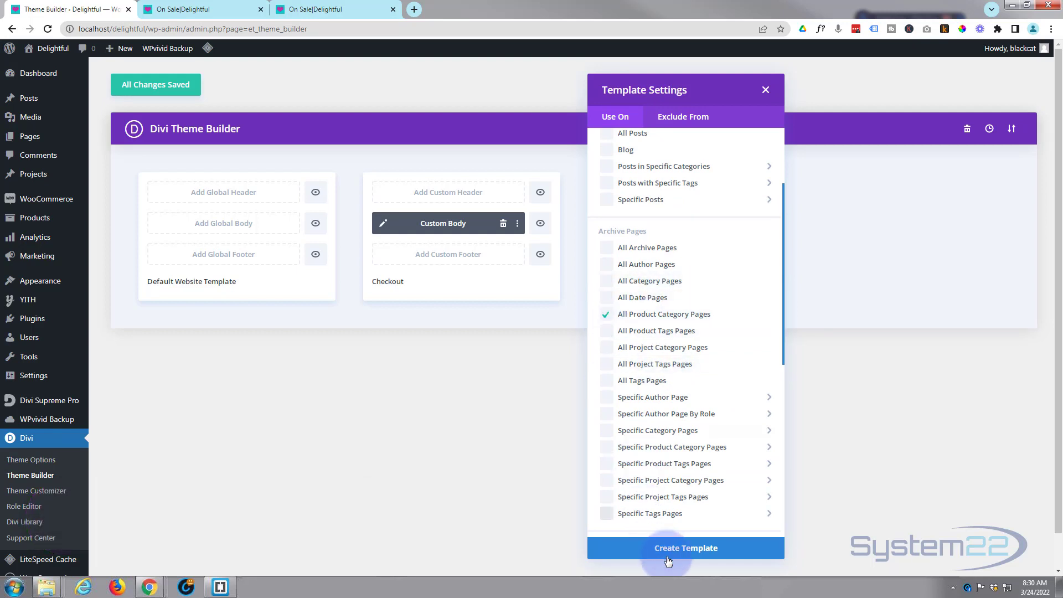
left_click(699, 549)
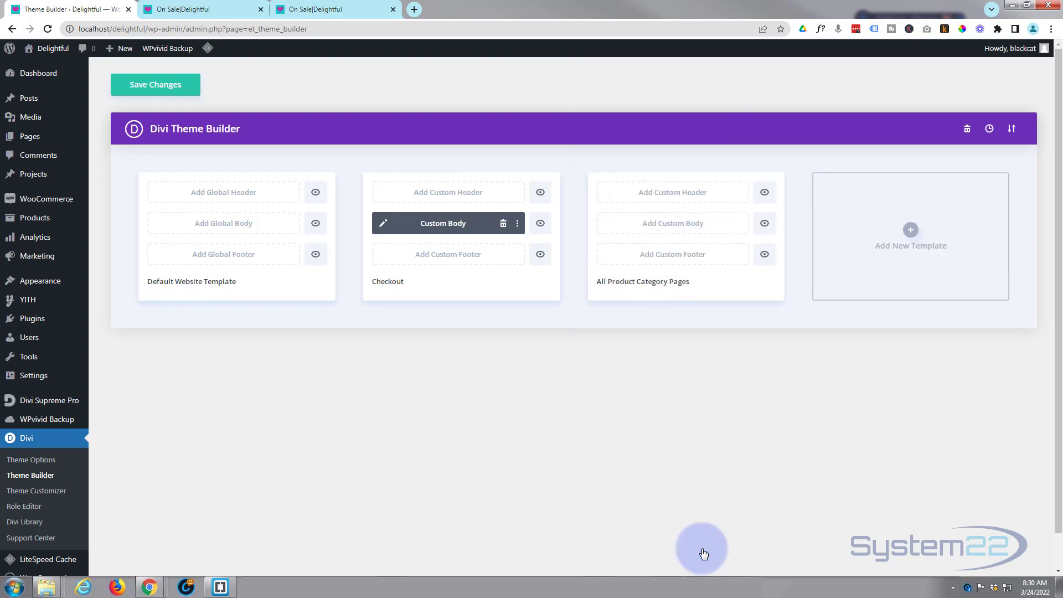
Step: Start building a custom body for the All Product Category Pages template and insert a single-column row
left_click(682, 224)
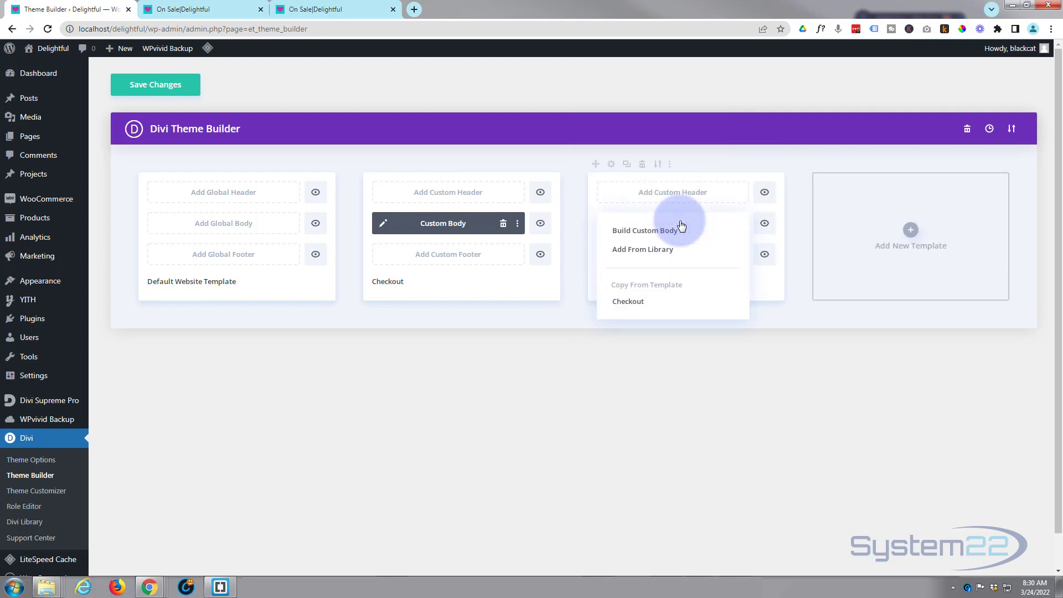
left_click(635, 232)
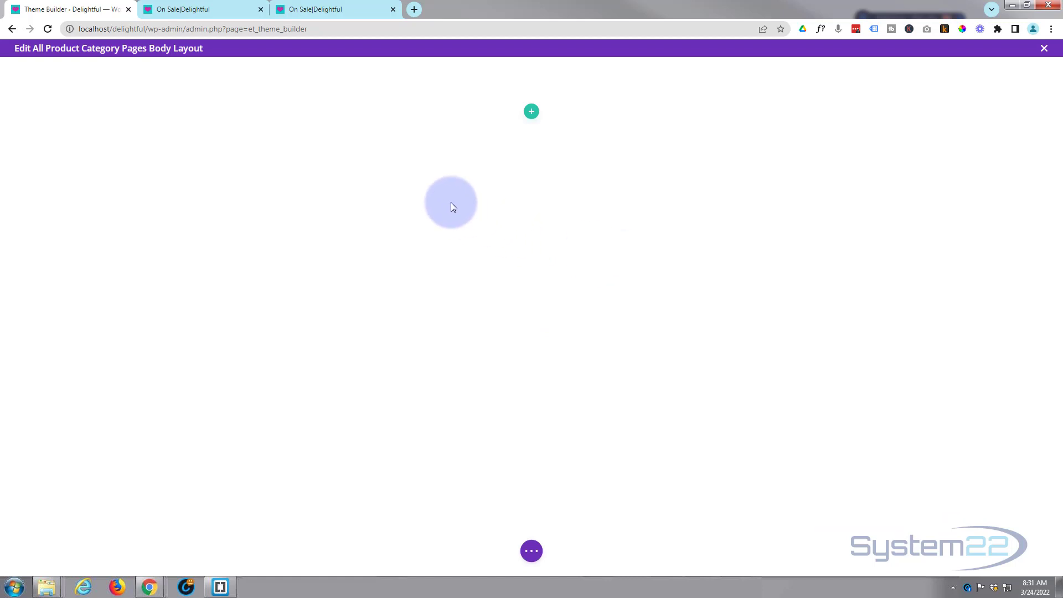
left_click(532, 112)
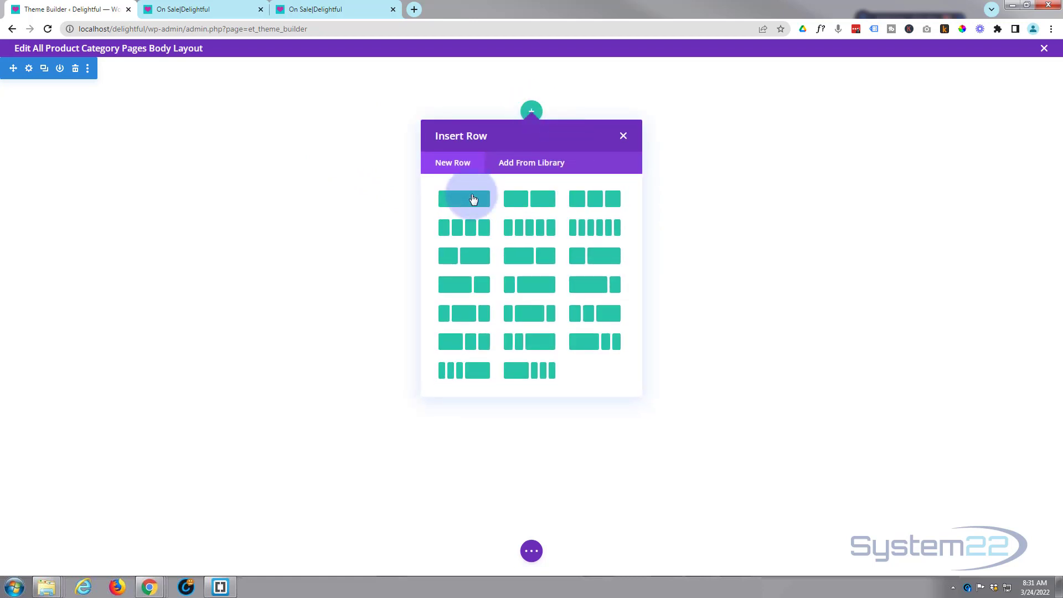
left_click(462, 198)
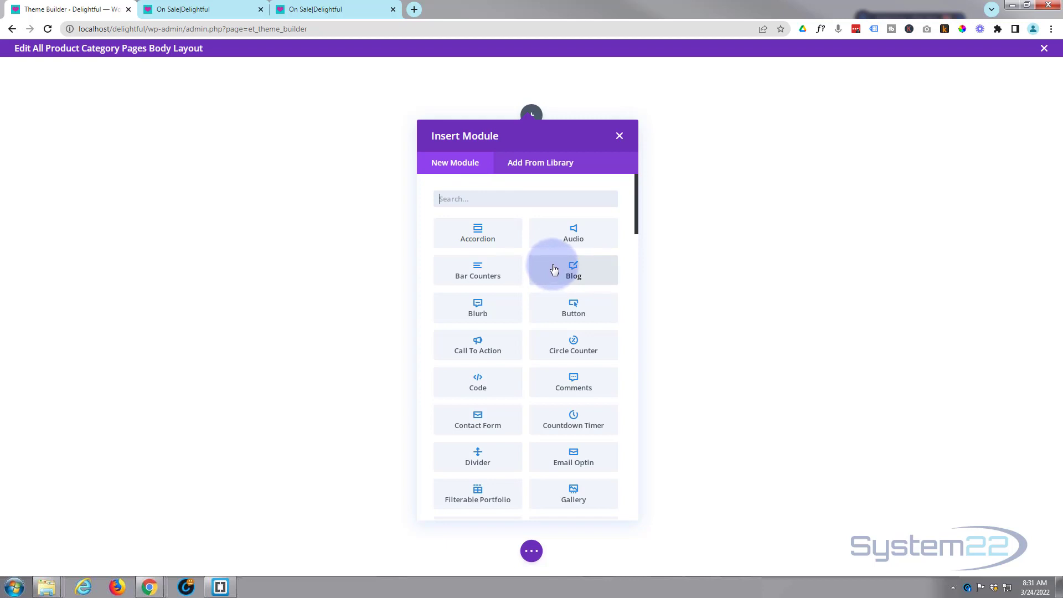
Step: Add a Text module to the new row
scroll(553, 266, "down", 10)
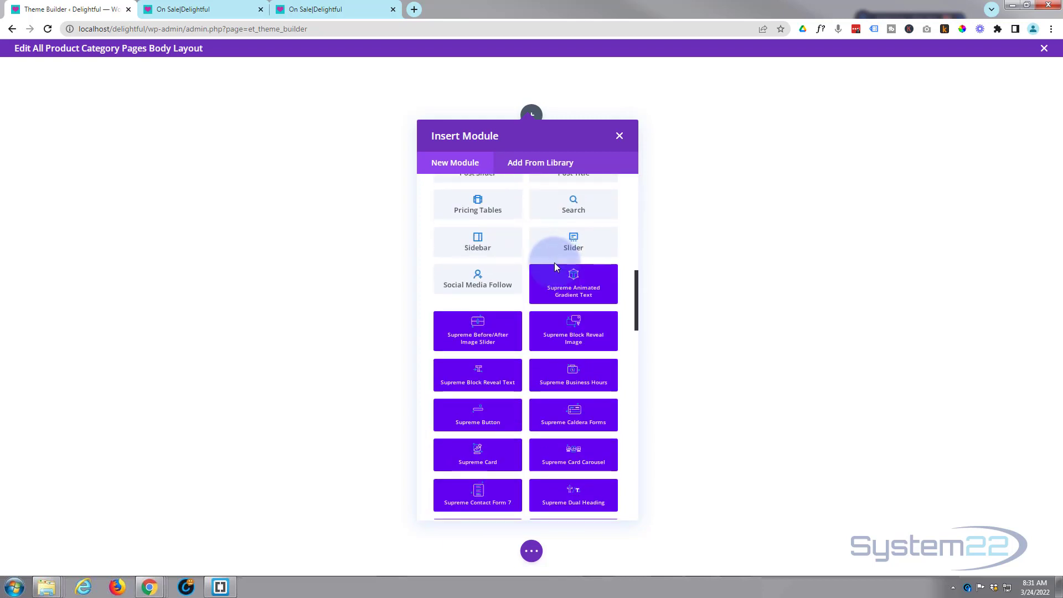
scroll(555, 262, "down", 10)
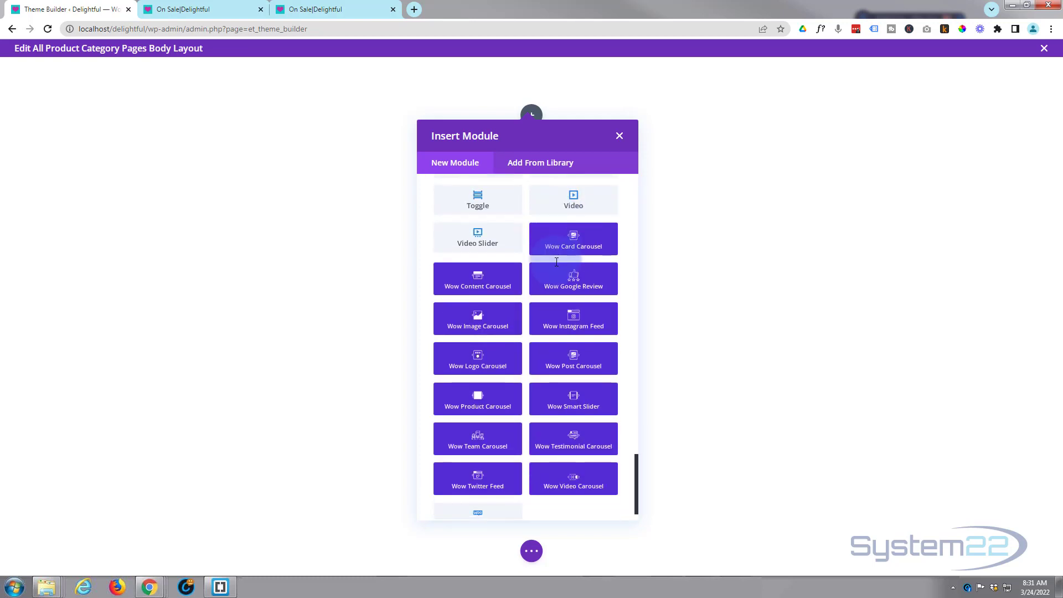
scroll(556, 261, "up", 2)
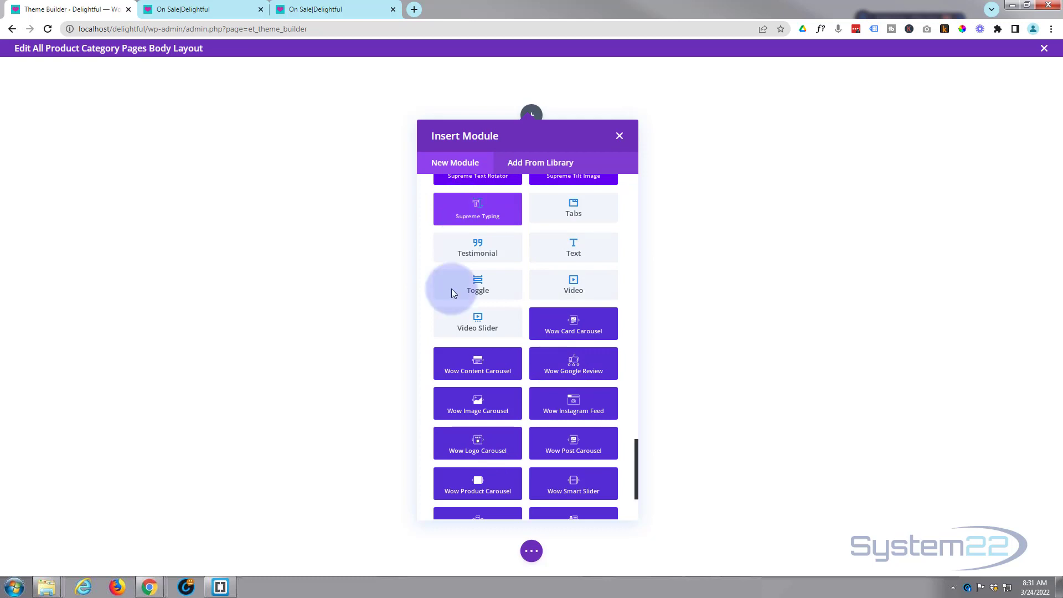
left_click(576, 254)
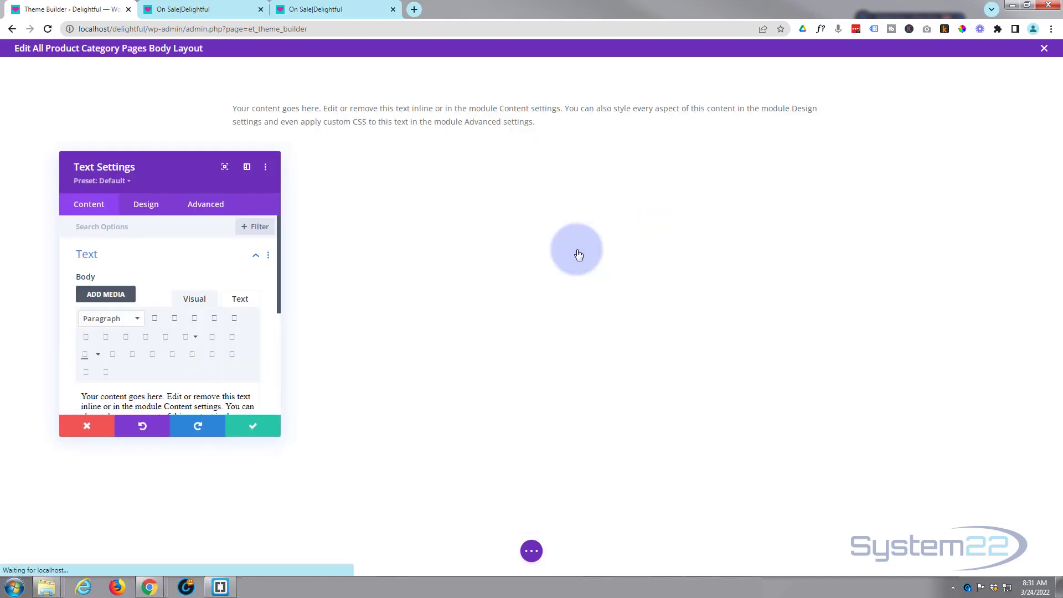
Step: Replace the Text module's placeholder body with the dynamic Post/Archive Title content
left_click_drag(168, 173, 487, 130)
scroll(456, 234, "down", 3)
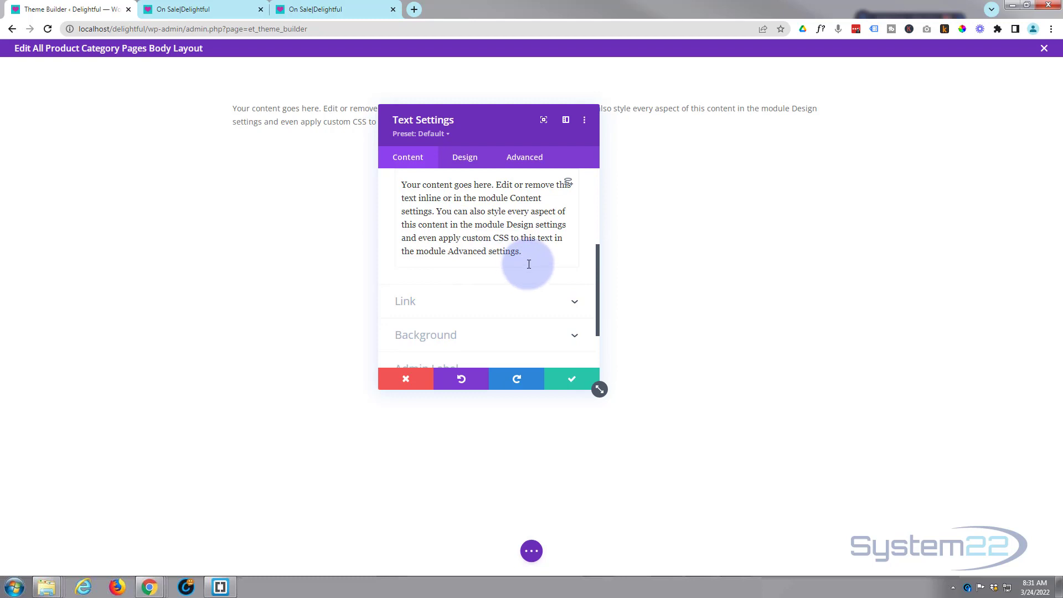
left_click_drag(523, 263, 451, 265)
scroll(452, 267, "down", 2)
key("BackSpace")
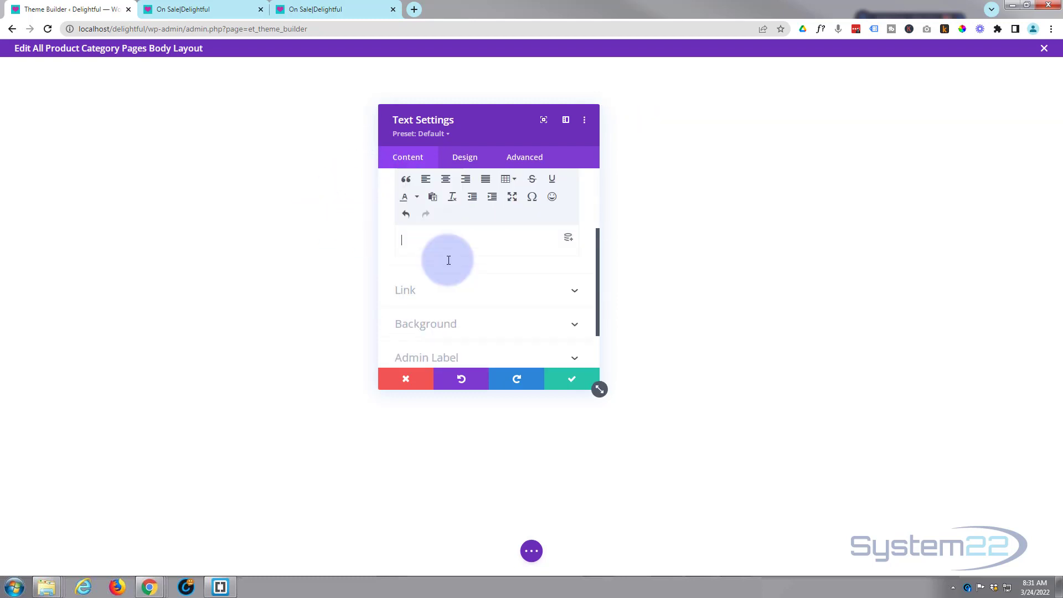
left_click(568, 239)
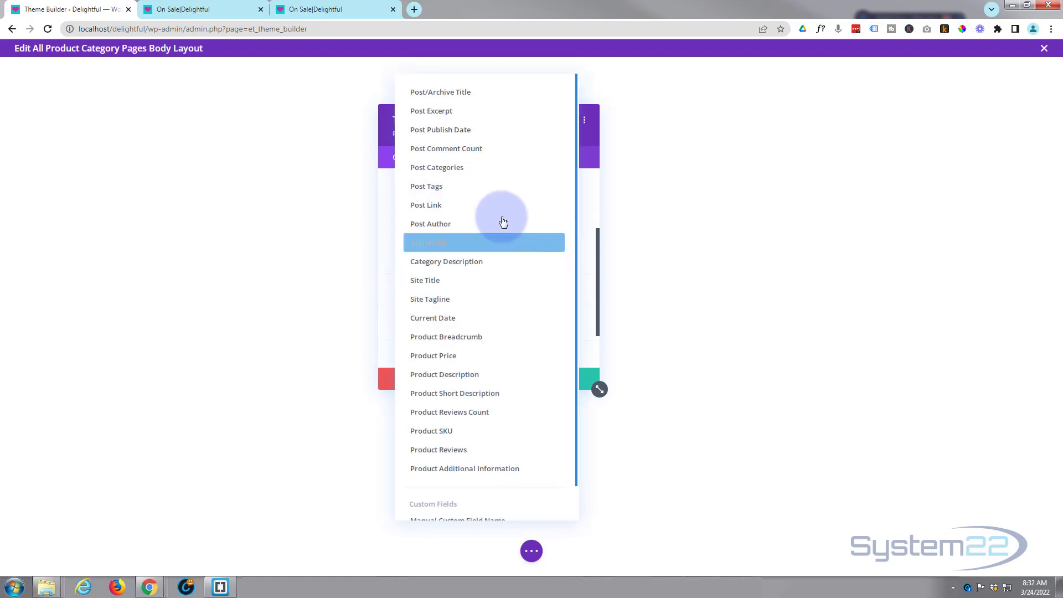
left_click(452, 95)
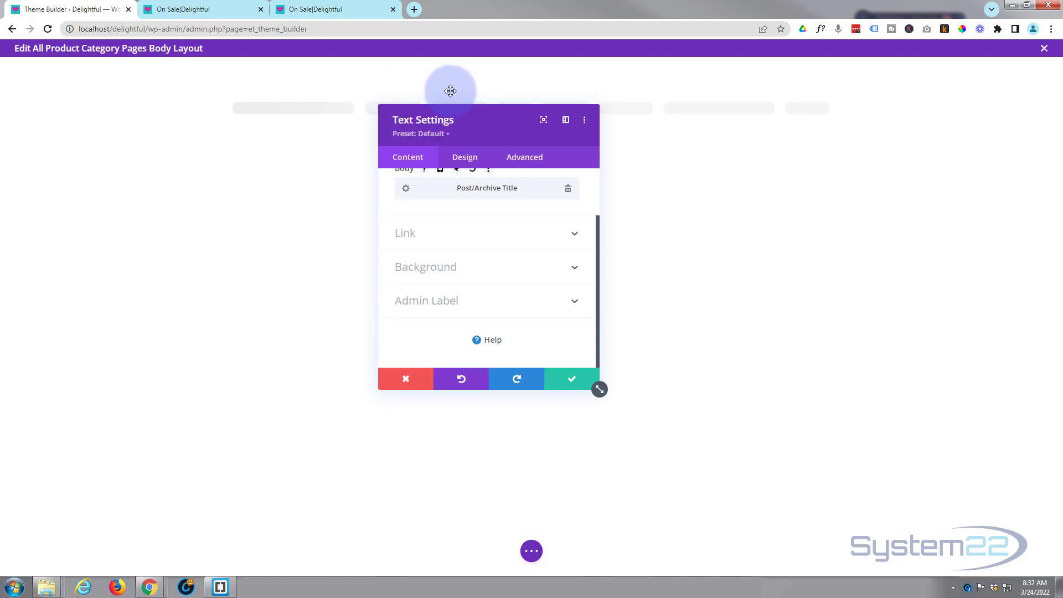
Step: Set the dynamic title text's font weight to Semi Bold
left_click_drag(491, 122, 603, 192)
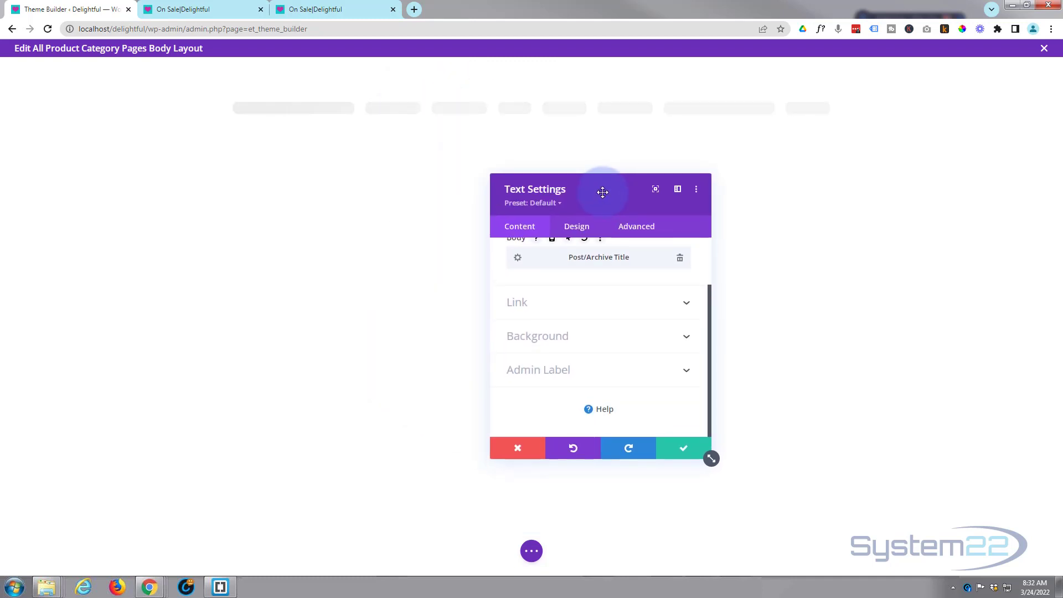
left_click(583, 232)
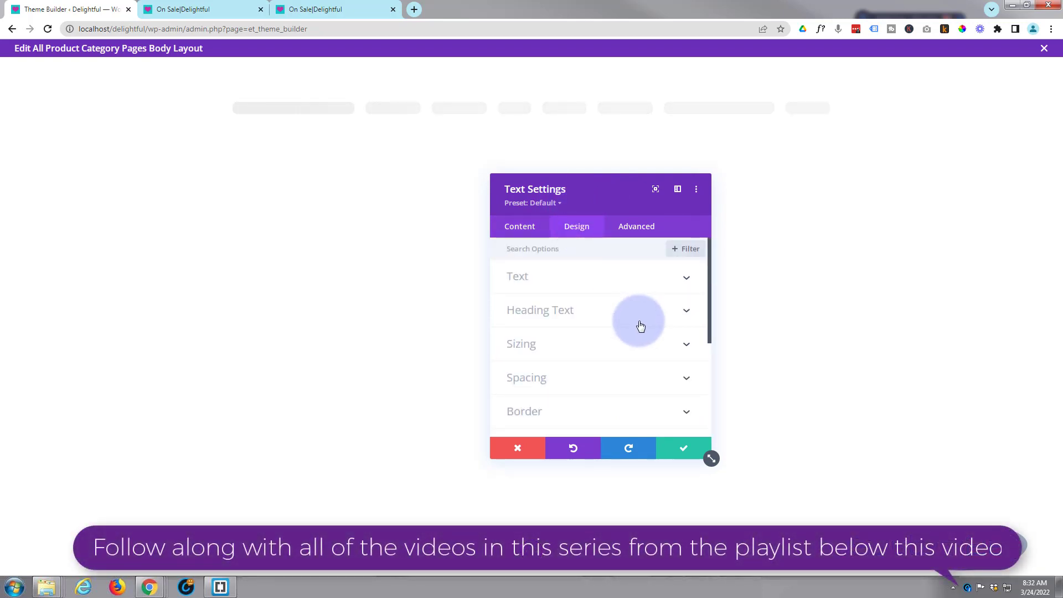
left_click(619, 282)
scroll(619, 282, "down", 1)
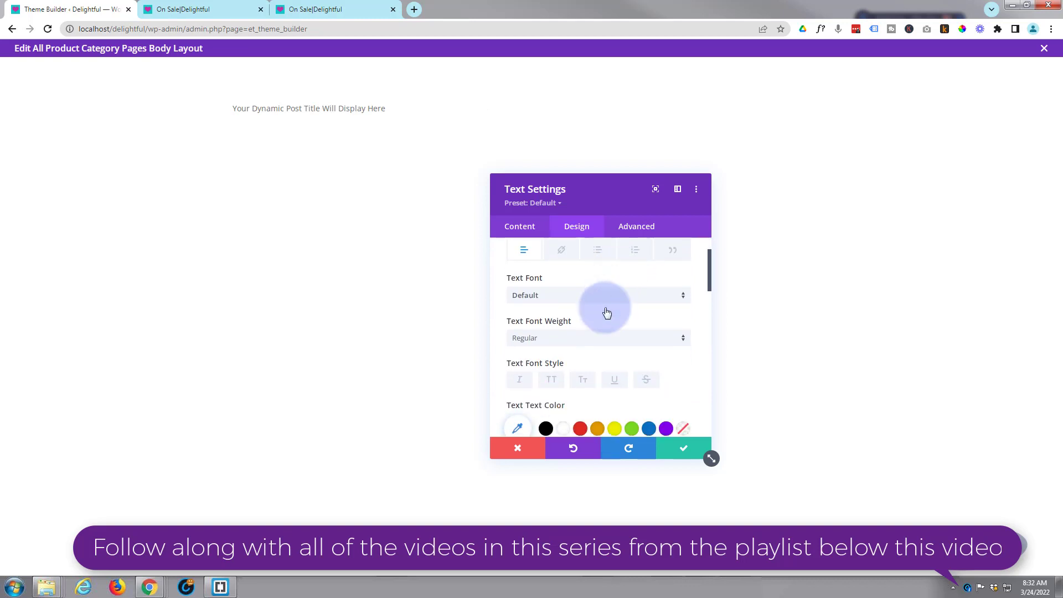
left_click(591, 341)
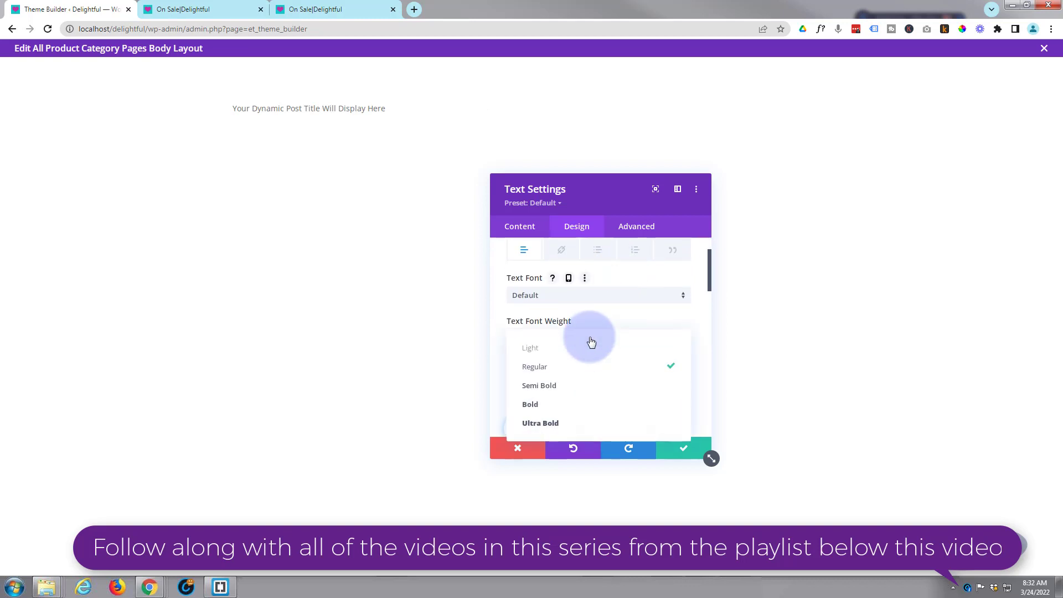
left_click(566, 385)
Step: Increase the dynamic title's text size to 30px
scroll(567, 382, "down", 2)
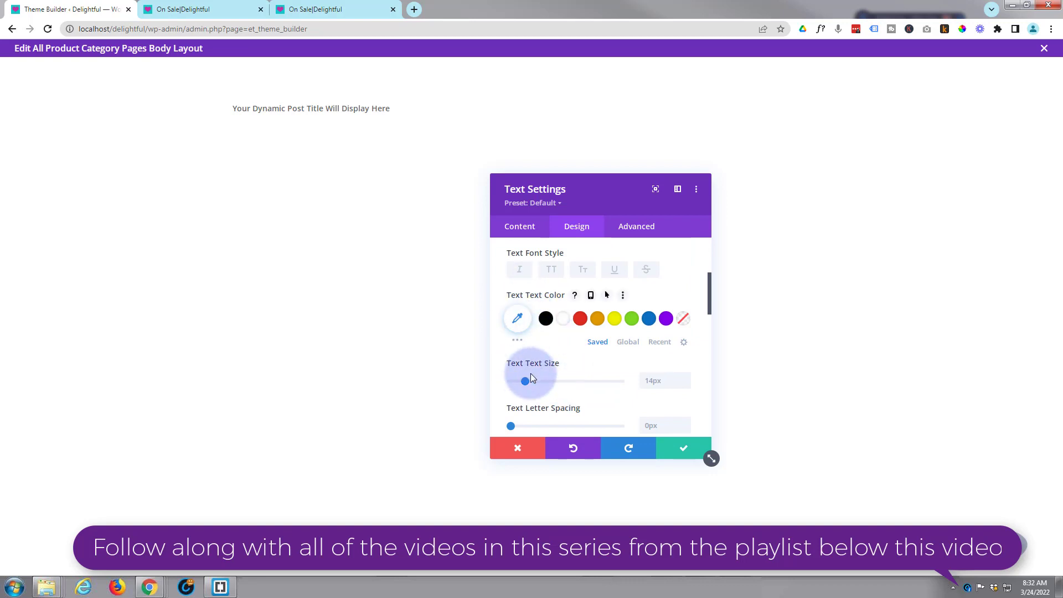
left_click_drag(525, 382, 532, 382)
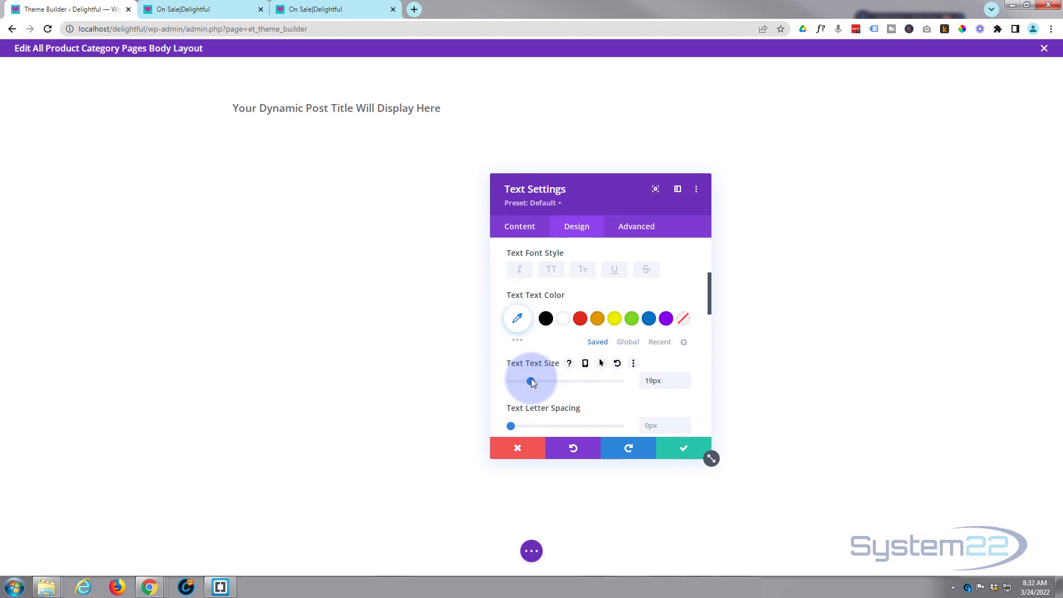
left_click_drag(530, 381, 545, 381)
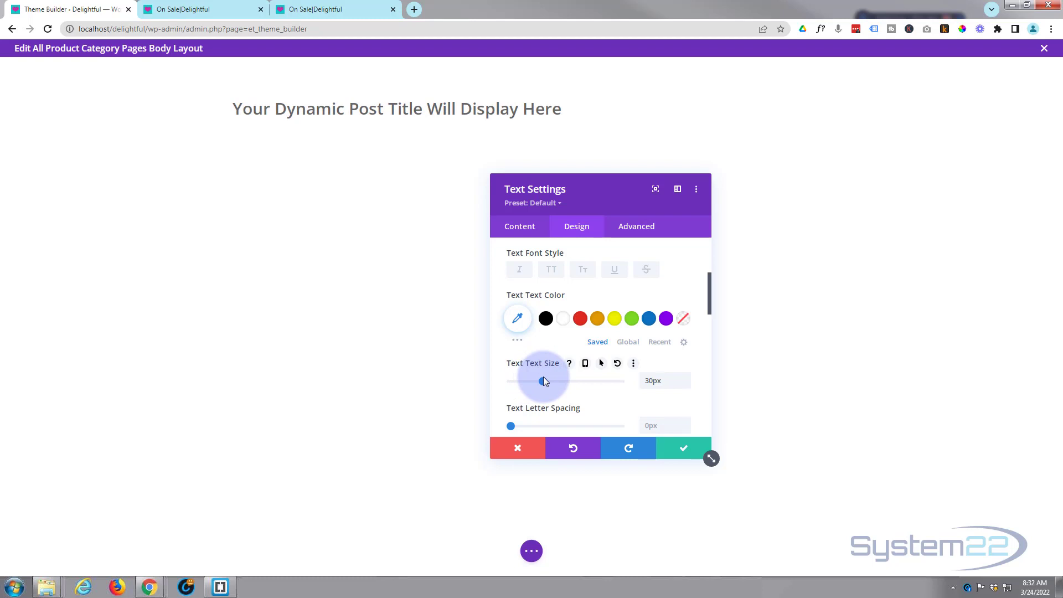
Step: Center-align the dynamic title and save the Text module's settings
scroll(548, 360, "down", 3)
scroll(560, 357, "down", 2)
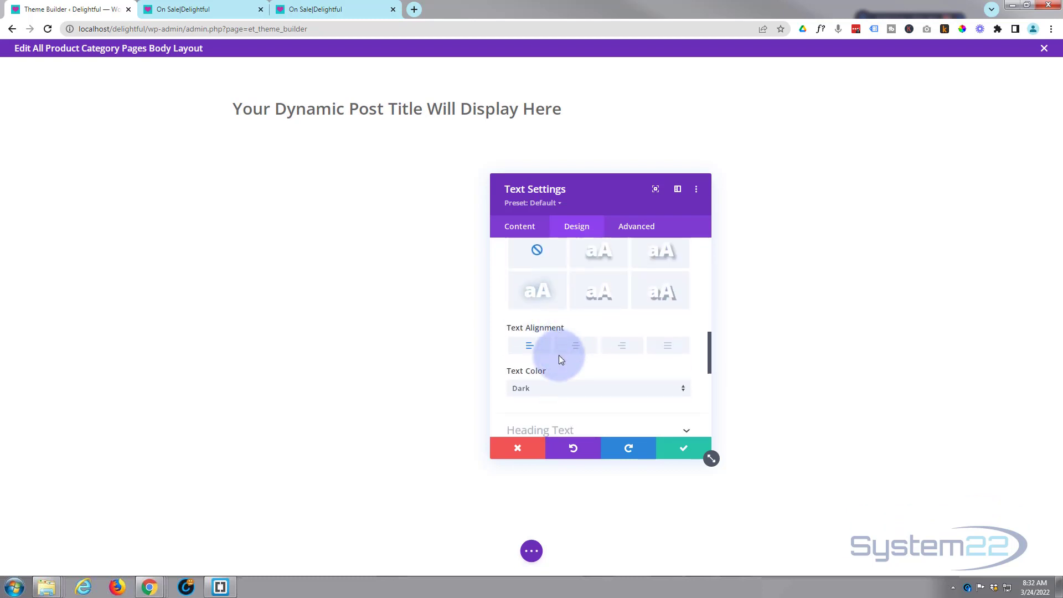
left_click(575, 345)
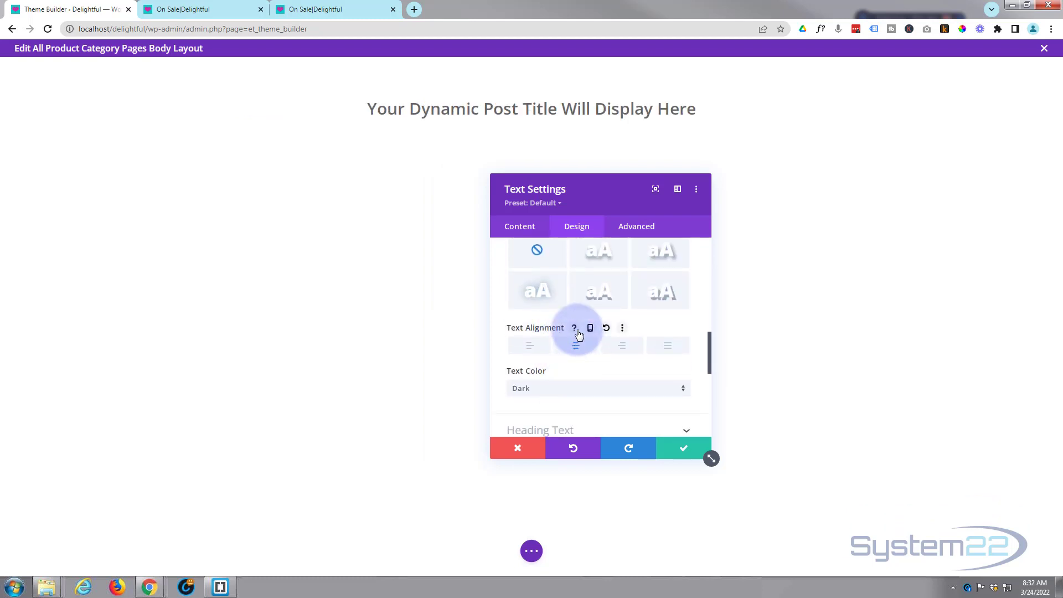
left_click(687, 450)
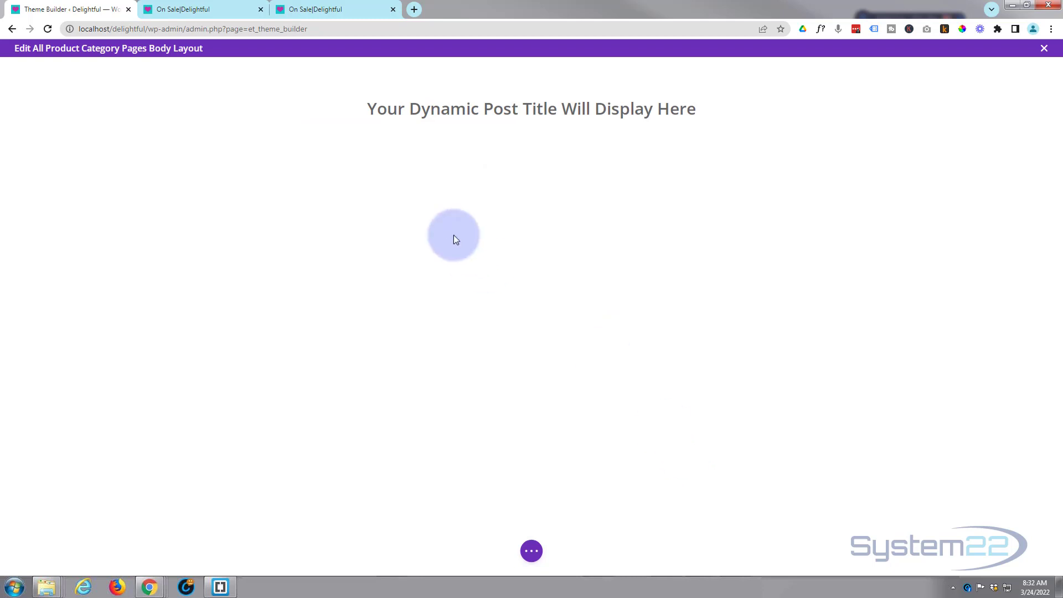
Step: Insert a new single-column row directly below the dynamic title's row
mouse_move(509, 91)
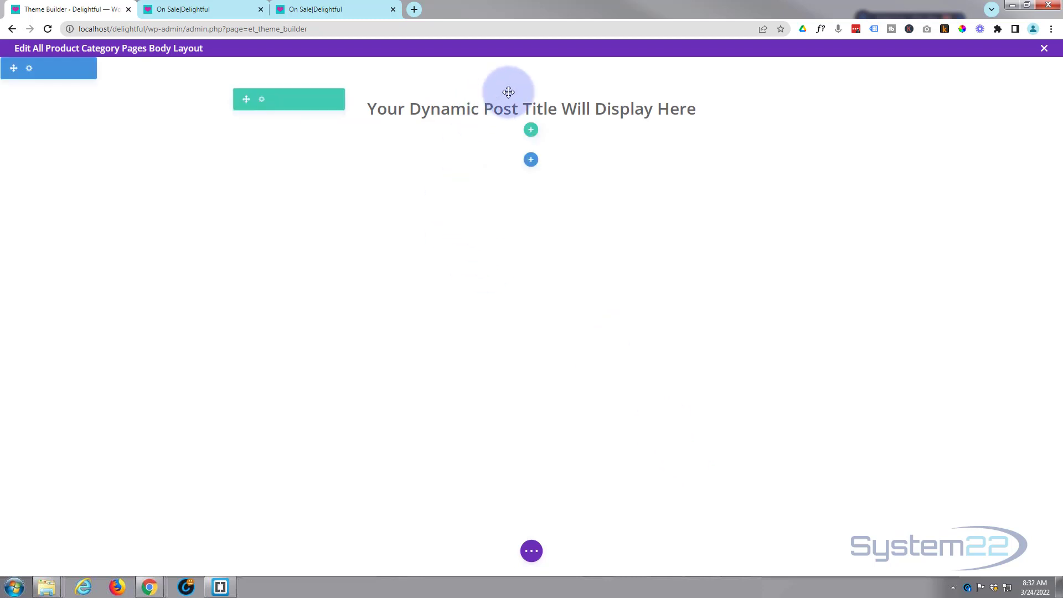
left_click(531, 132)
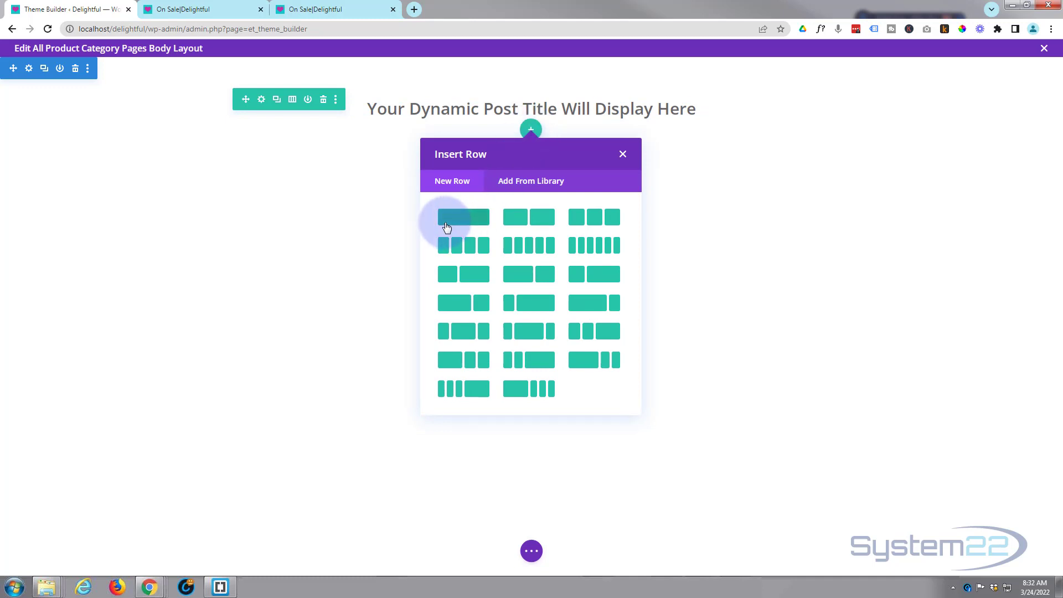
left_click(478, 223)
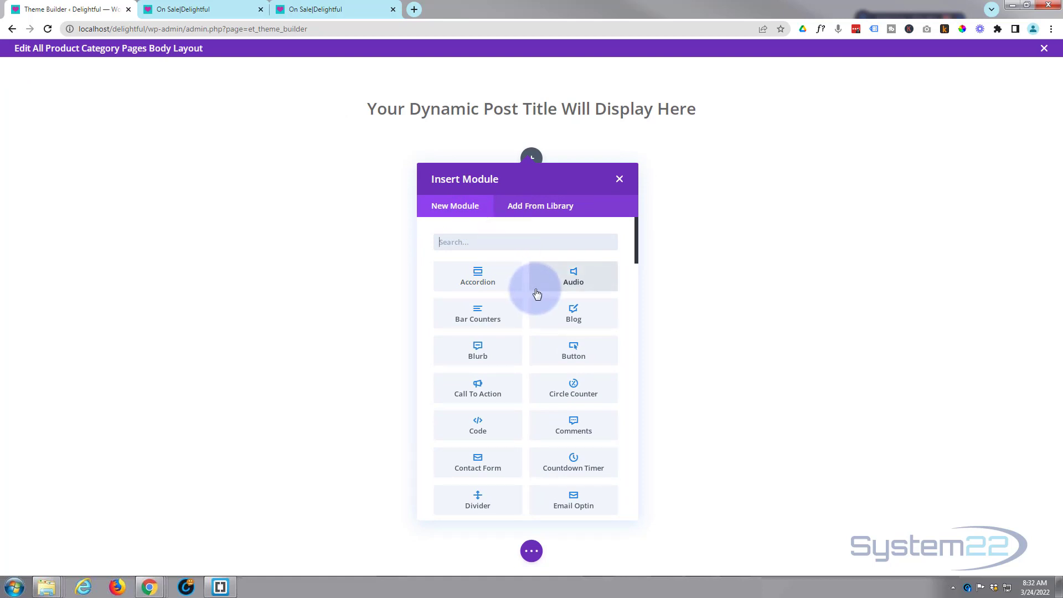
Step: Add a Woo Products module from the Woo Modules group to the new row
left_click_drag(536, 293, 636, 488)
scroll(637, 489, "down", 10)
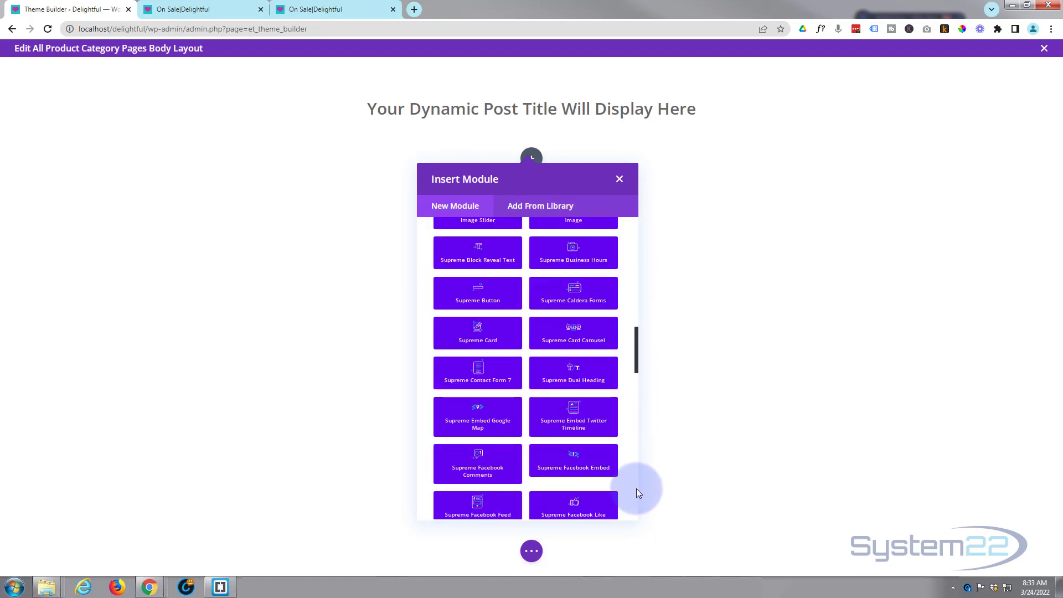
left_click_drag(637, 501, 640, 518)
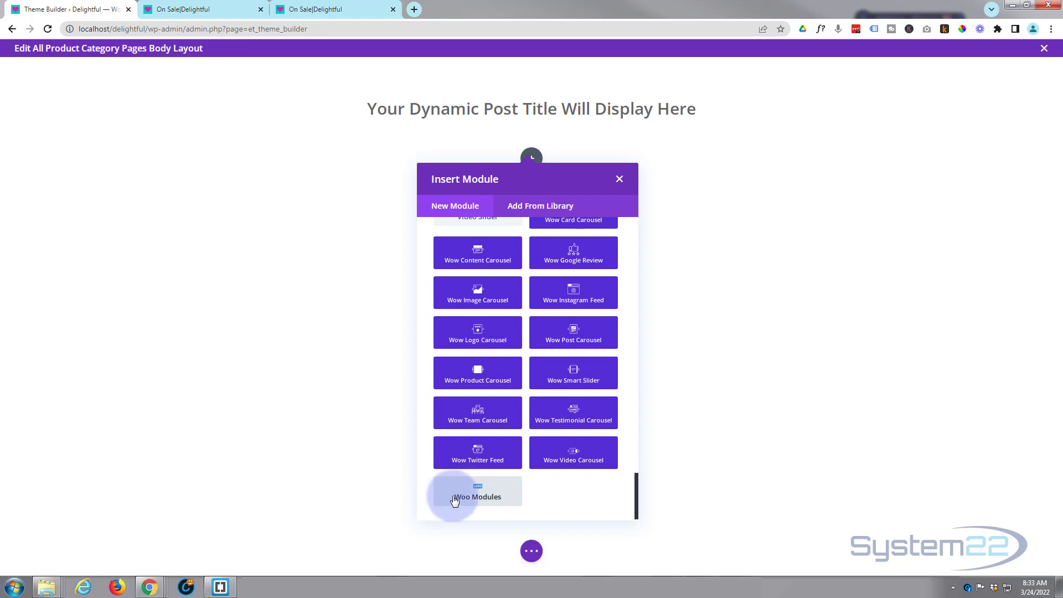
left_click(454, 499)
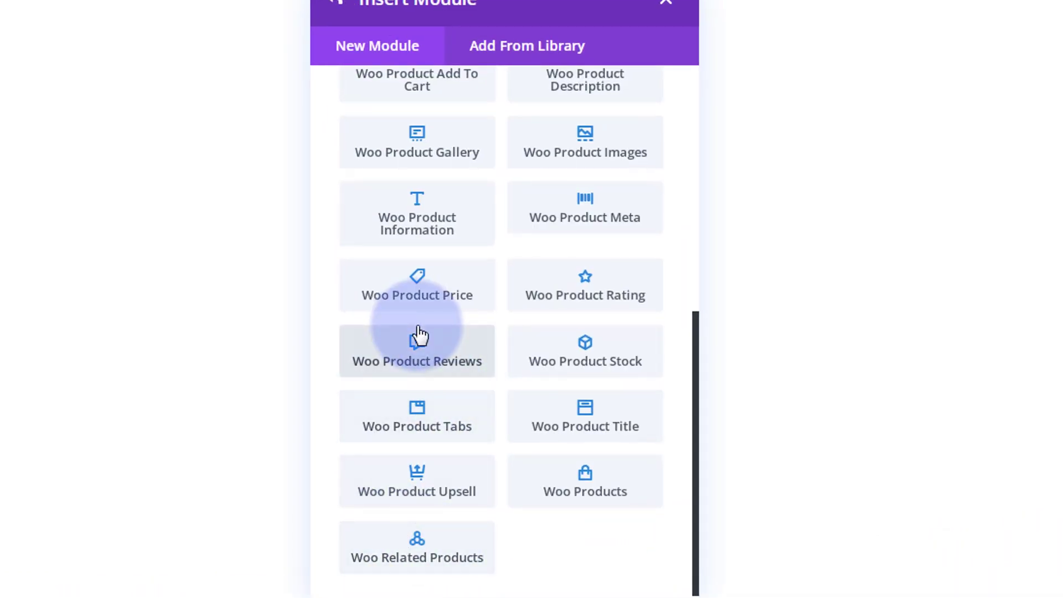
scroll(419, 334, "up", 8)
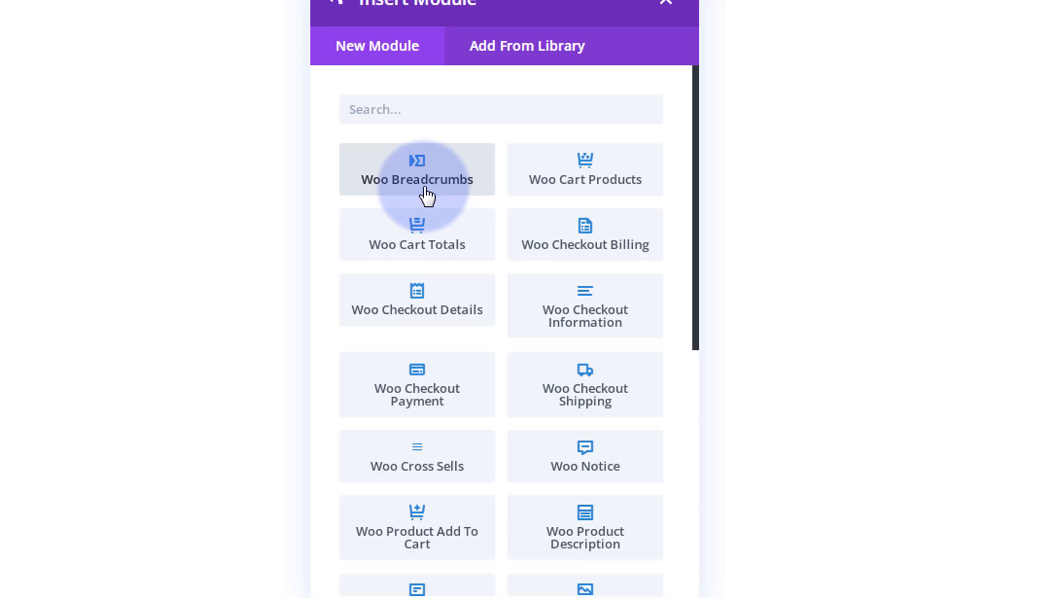
scroll(552, 178, "down", 8)
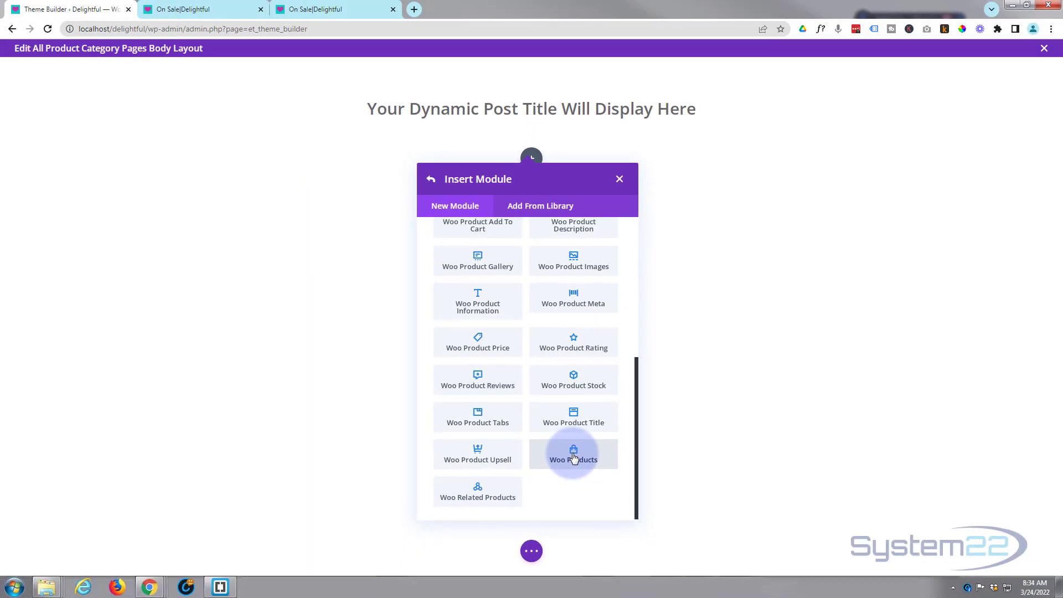
left_click(574, 459)
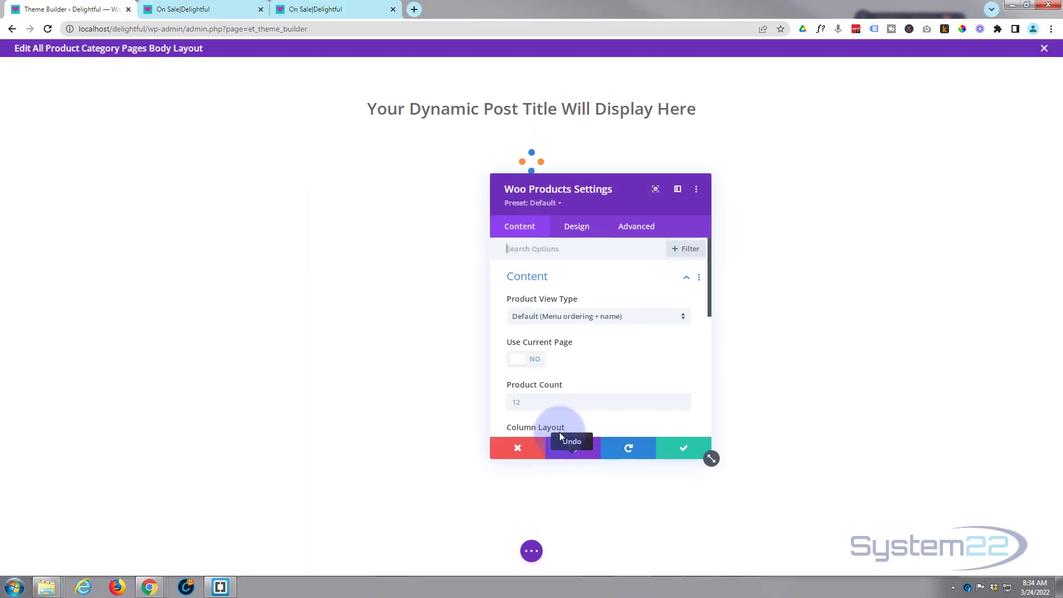
Step: Keep the product view type at Default (Menu ordering + name) and enable Use Current Page for the Woo Products module
left_click(648, 318)
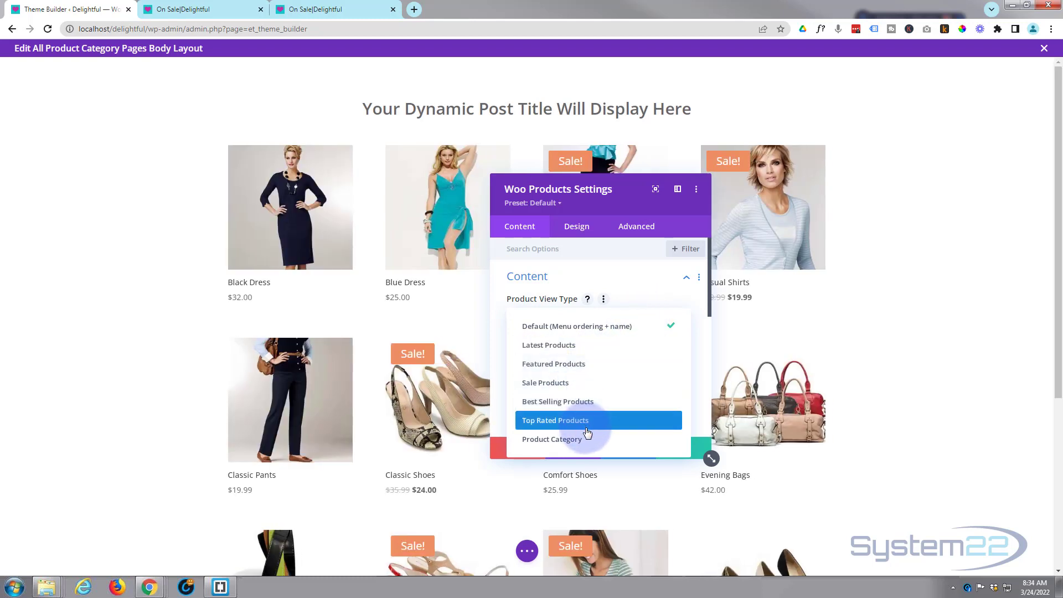
left_click(587, 326)
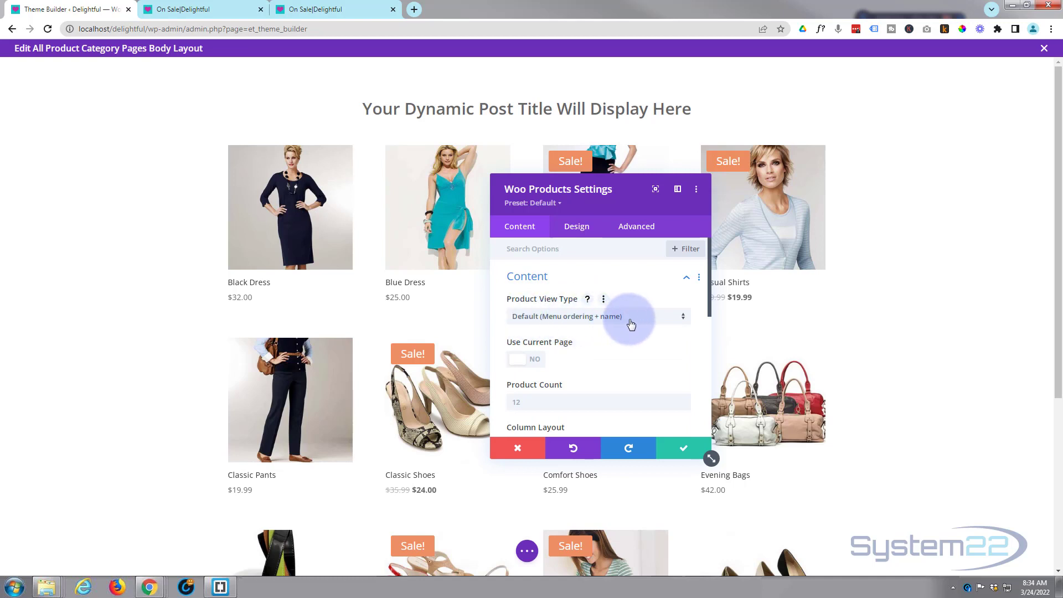
left_click(541, 362)
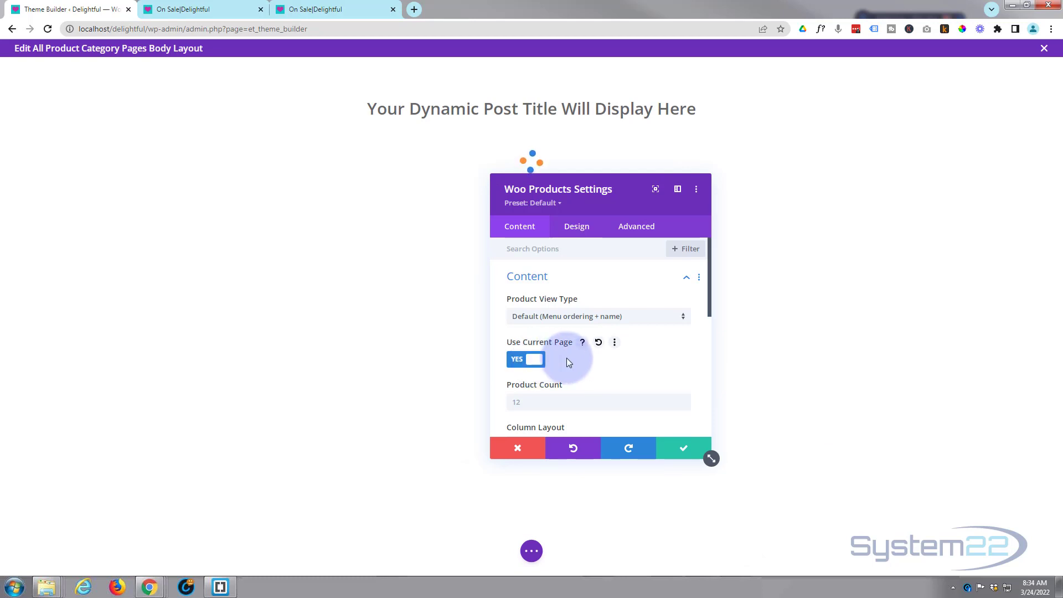
Step: Set the Woo Products module's product count to 6 and its column layout to 3 Columns
left_click(529, 403)
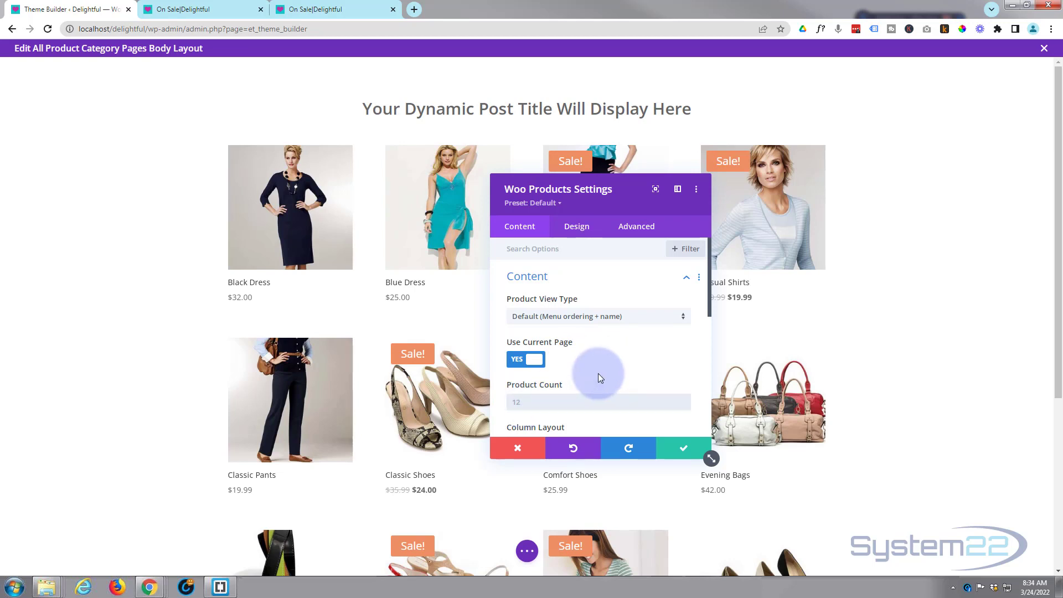
type("6")
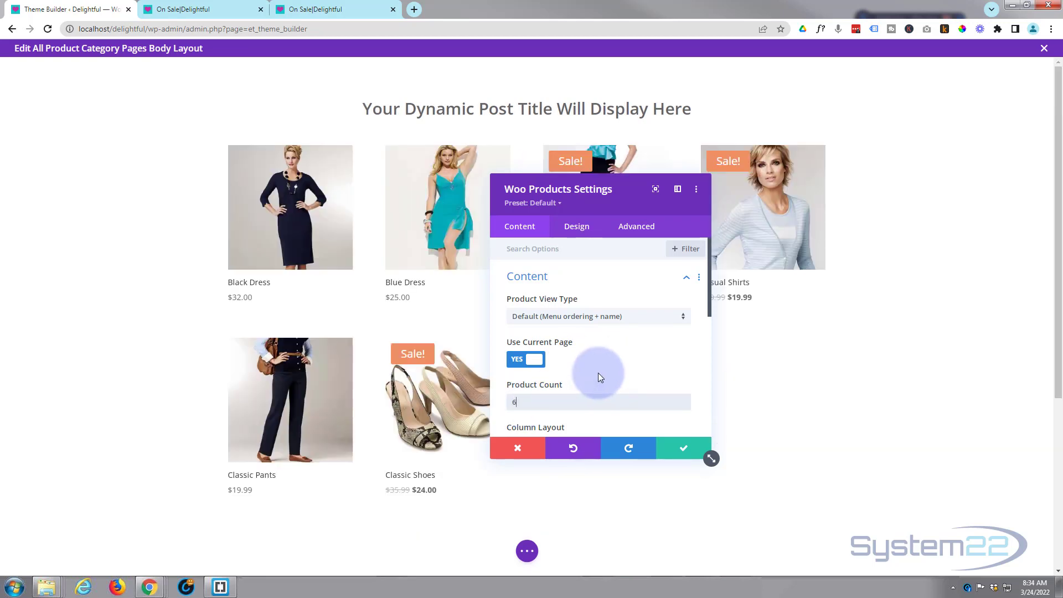
left_click_drag(670, 206, 970, 213)
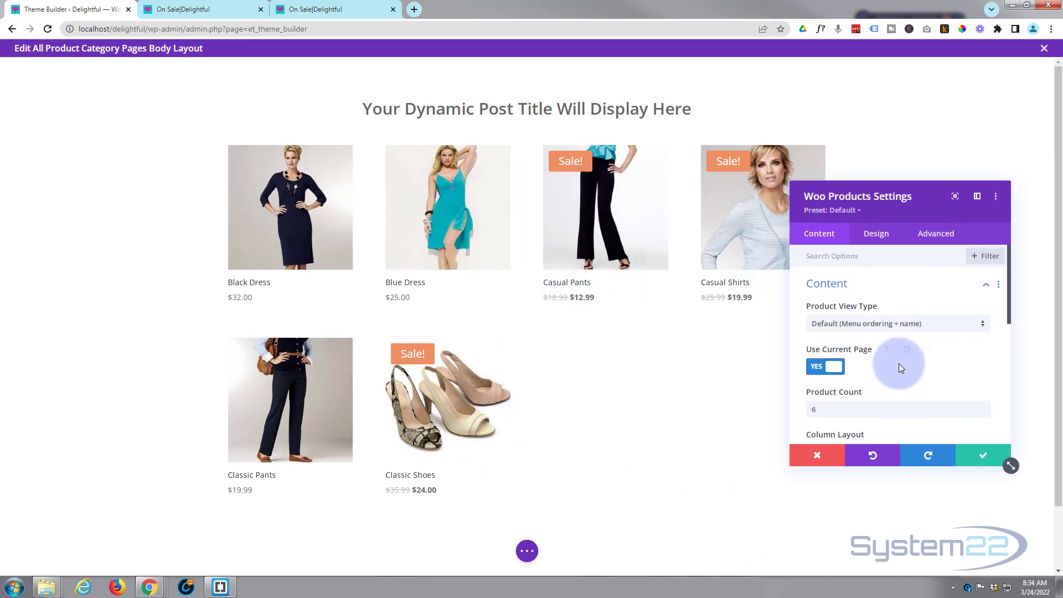
scroll(899, 364, "down", 2)
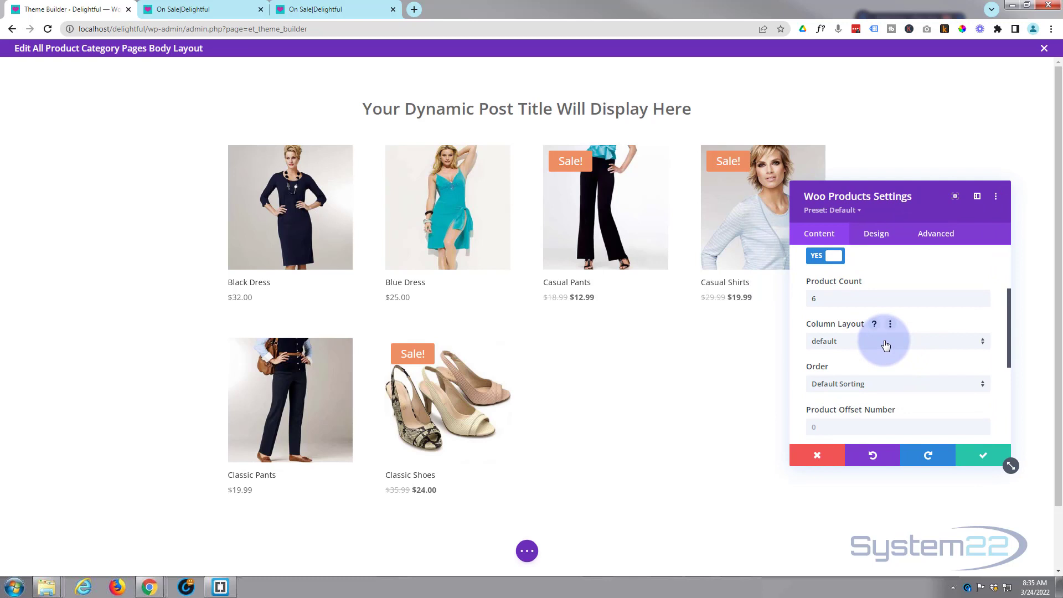
left_click(887, 343)
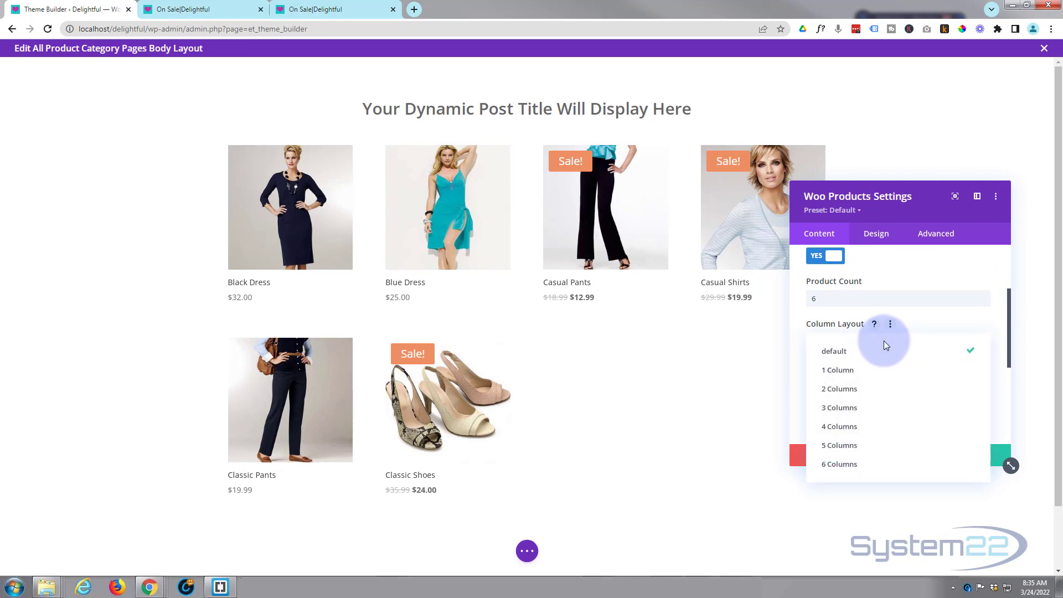
left_click(870, 414)
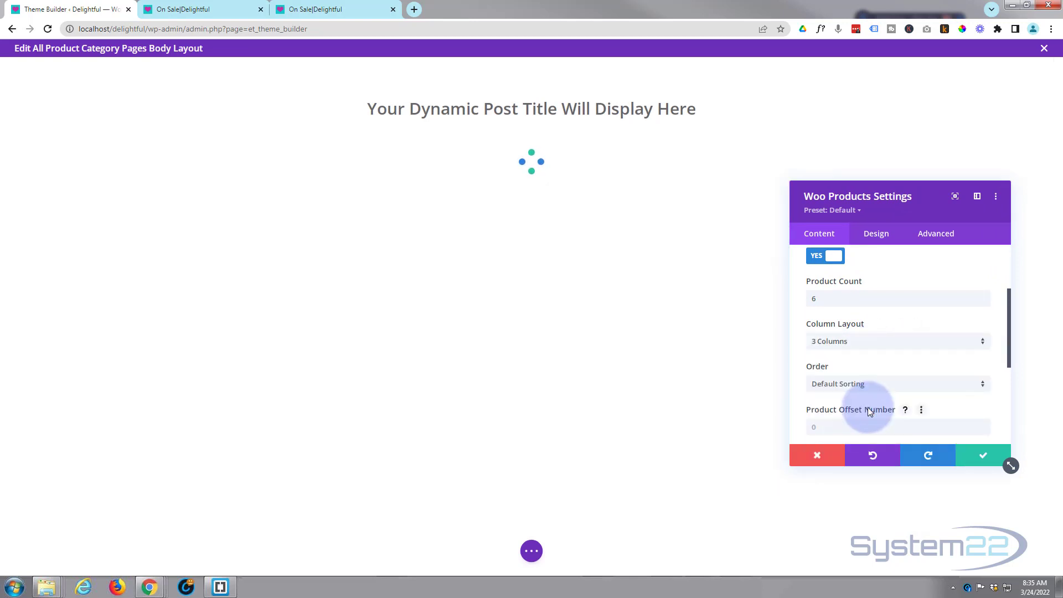
Step: Review the Woo Products module's element visibility options, from pagination through to the sale badge
scroll(859, 355, "down", 2)
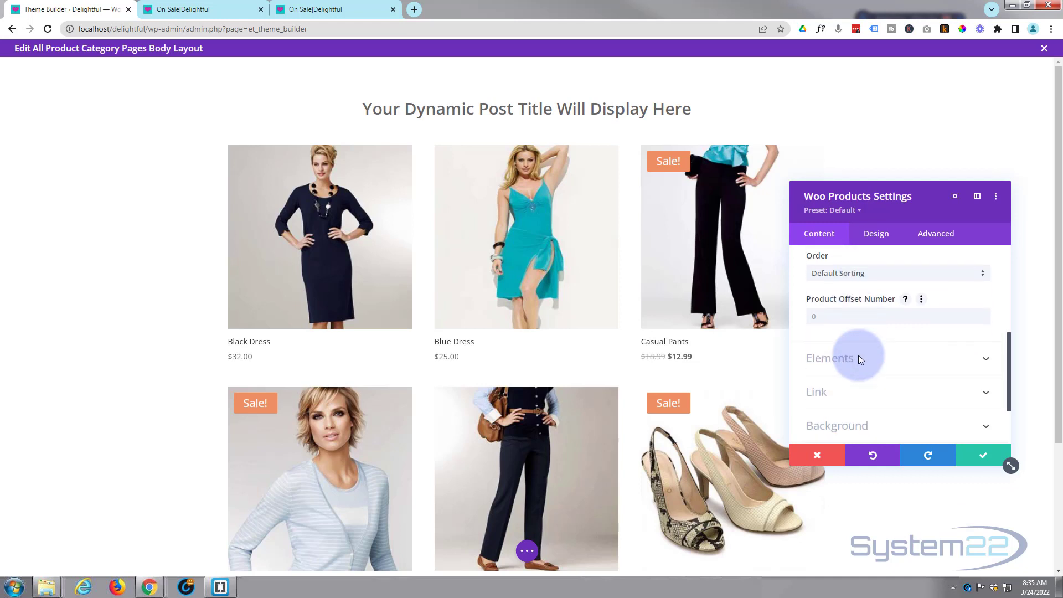
left_click(858, 359)
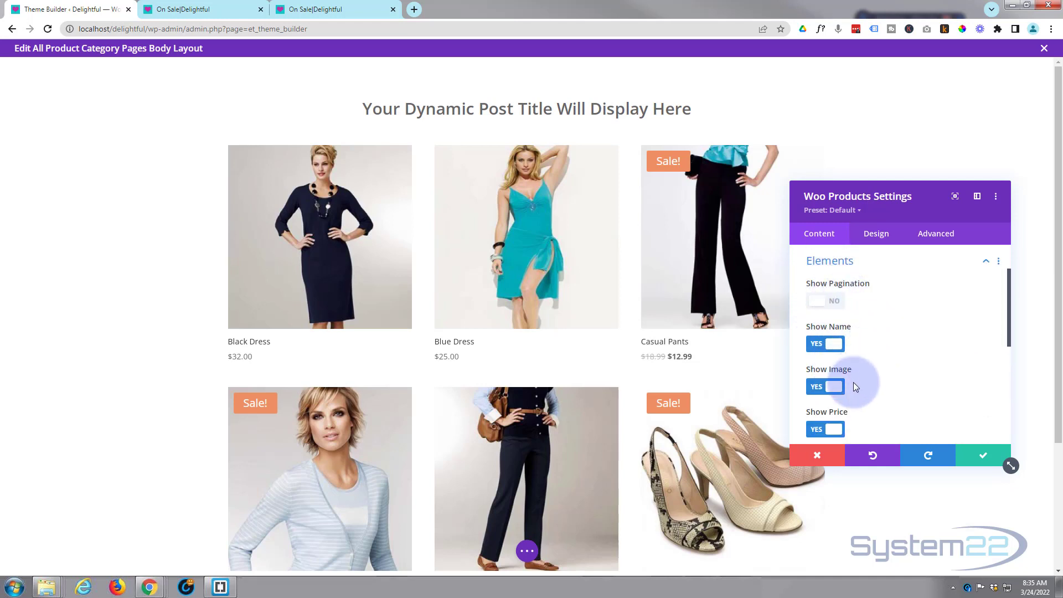
scroll(858, 380, "down", 2)
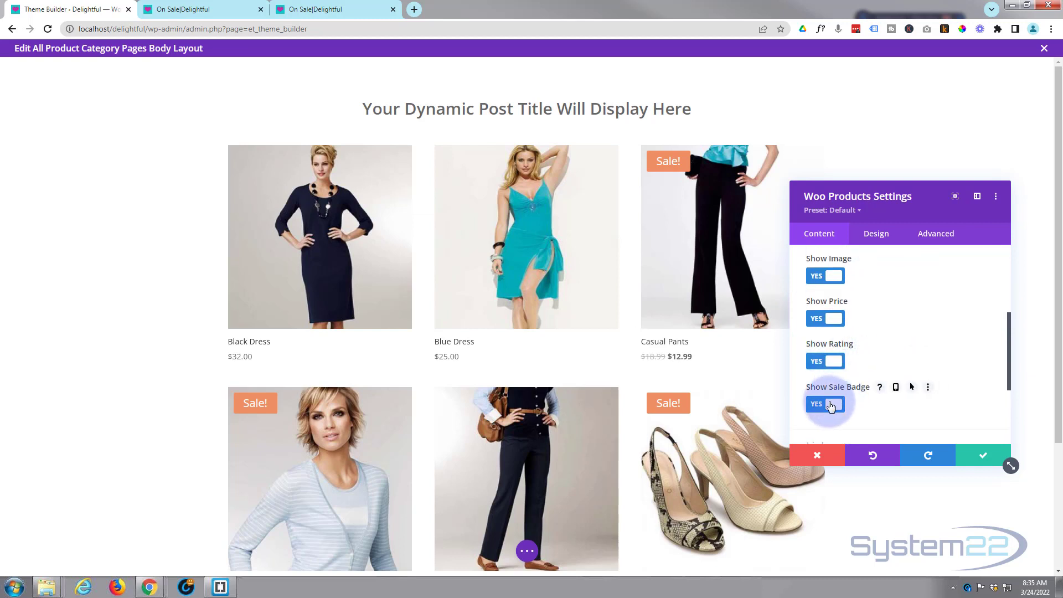
scroll(864, 380, "down", 3)
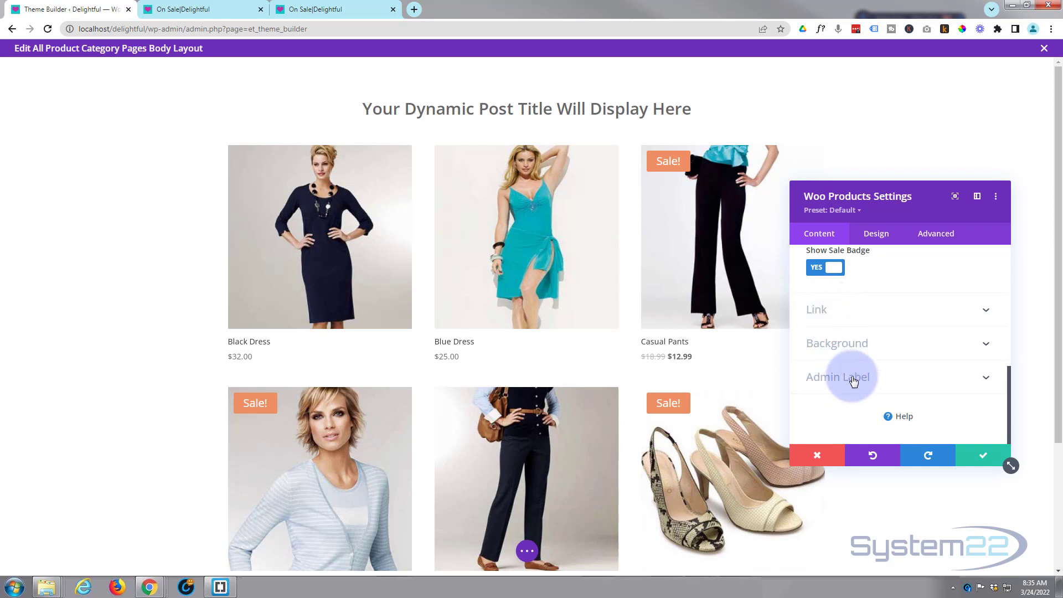
Step: Set the Woo Products overlay background color to blue #0c71c3 with opacity reduced to 0.31
left_click(877, 237)
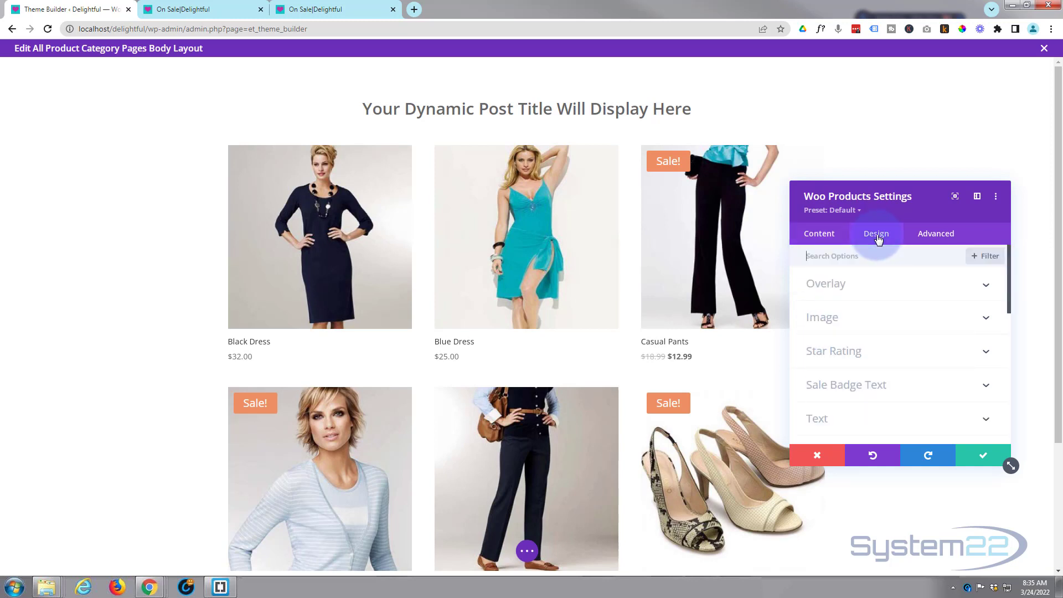
mouse_move(475, 258)
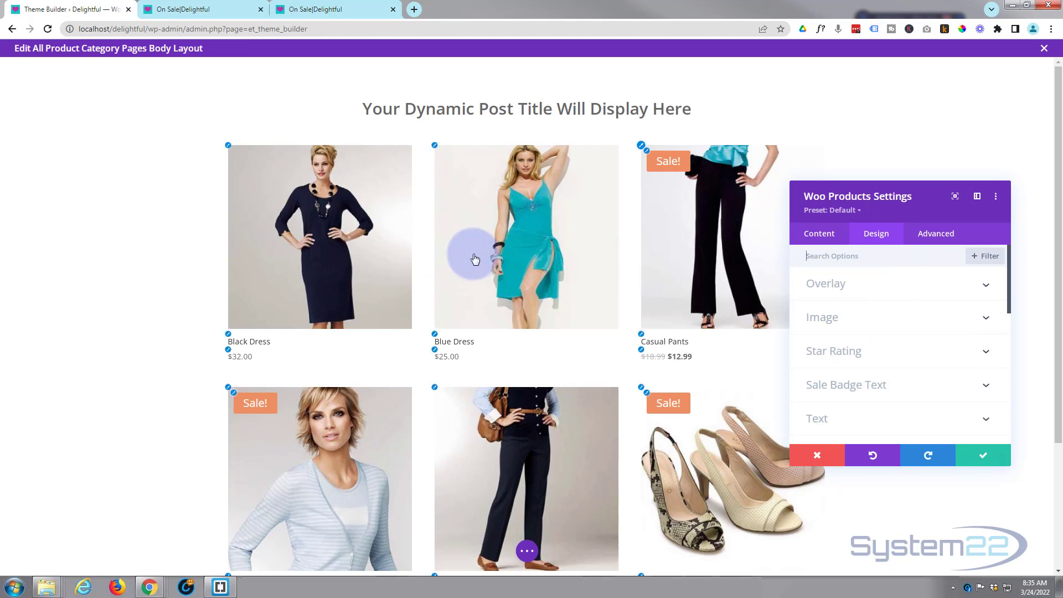
left_click(886, 288)
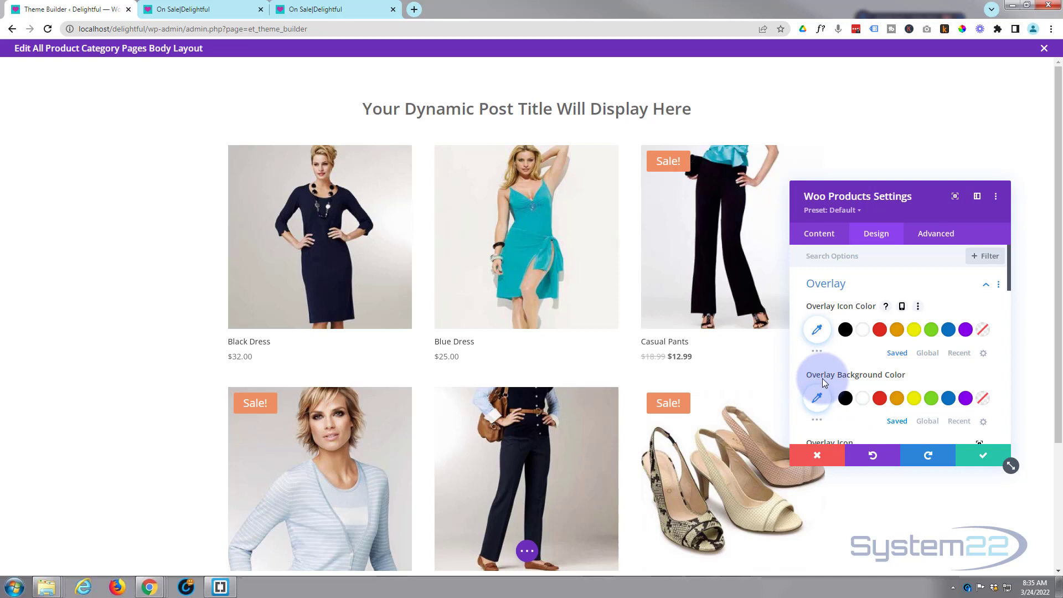
left_click(949, 398)
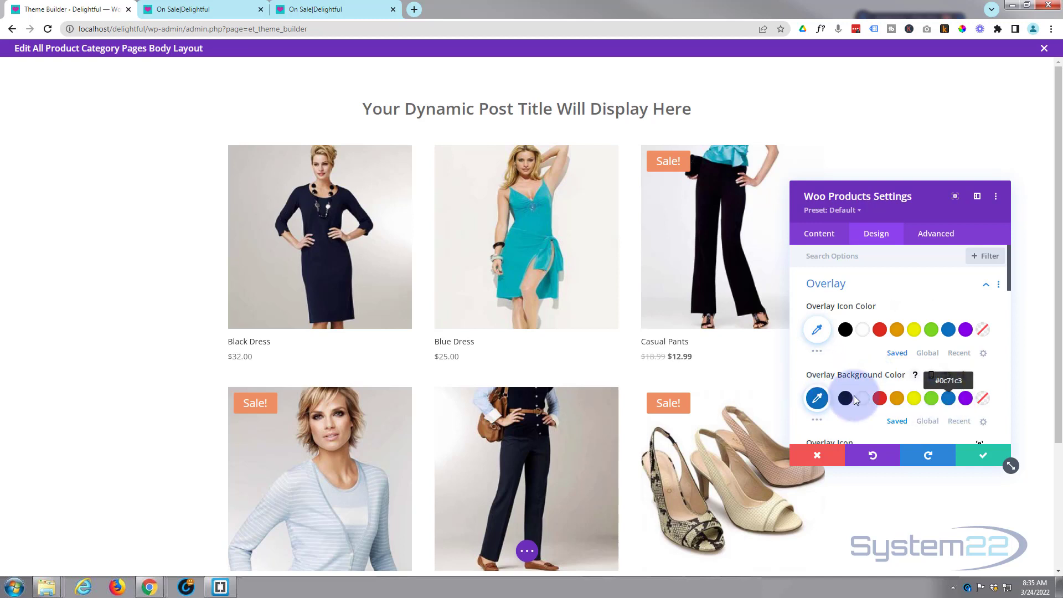
left_click(817, 398)
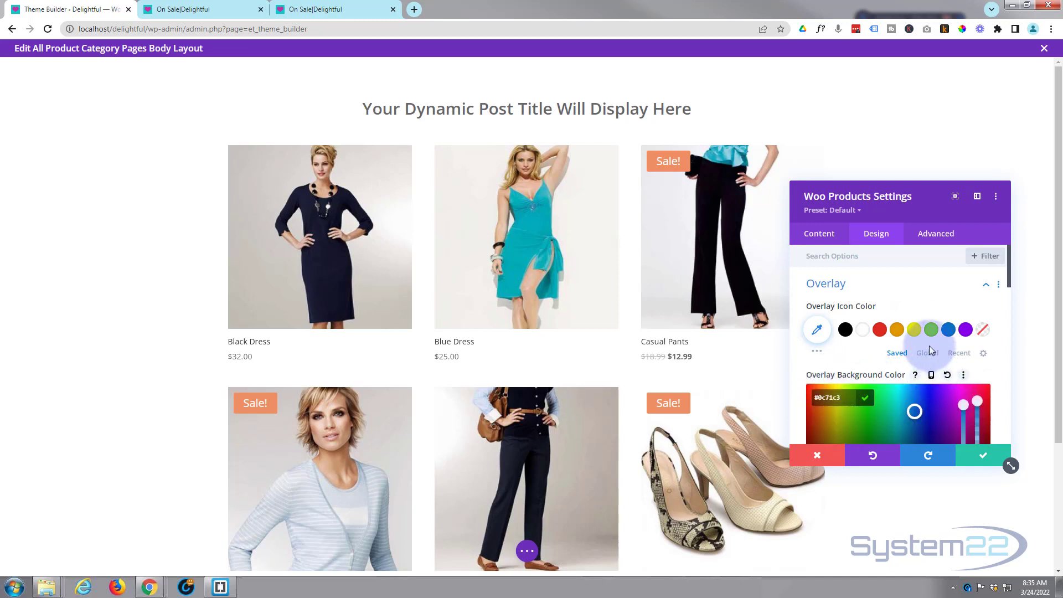
scroll(929, 350, "down", 3)
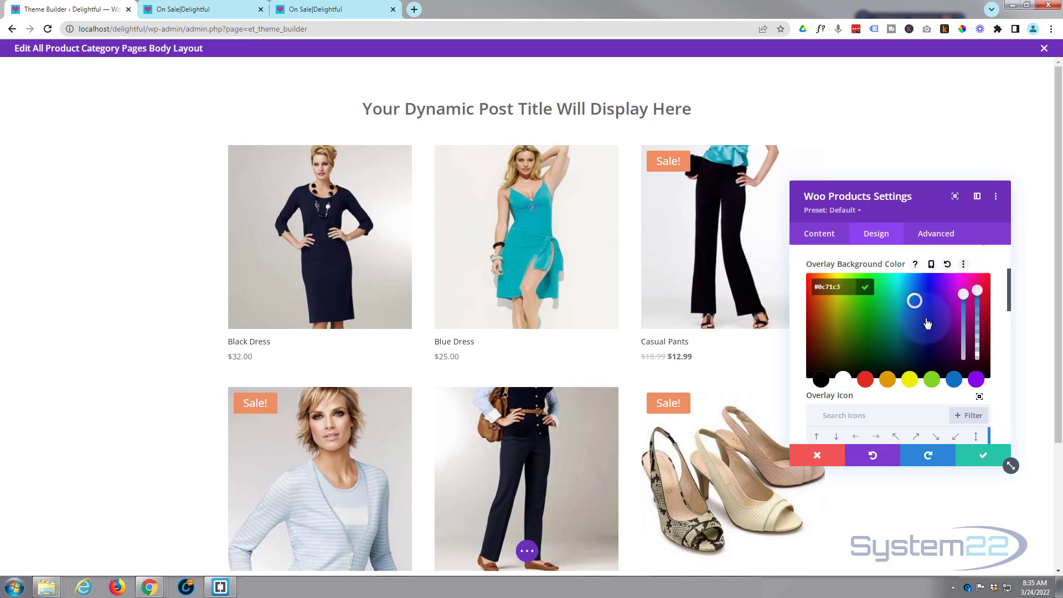
left_click_drag(977, 290, 977, 308)
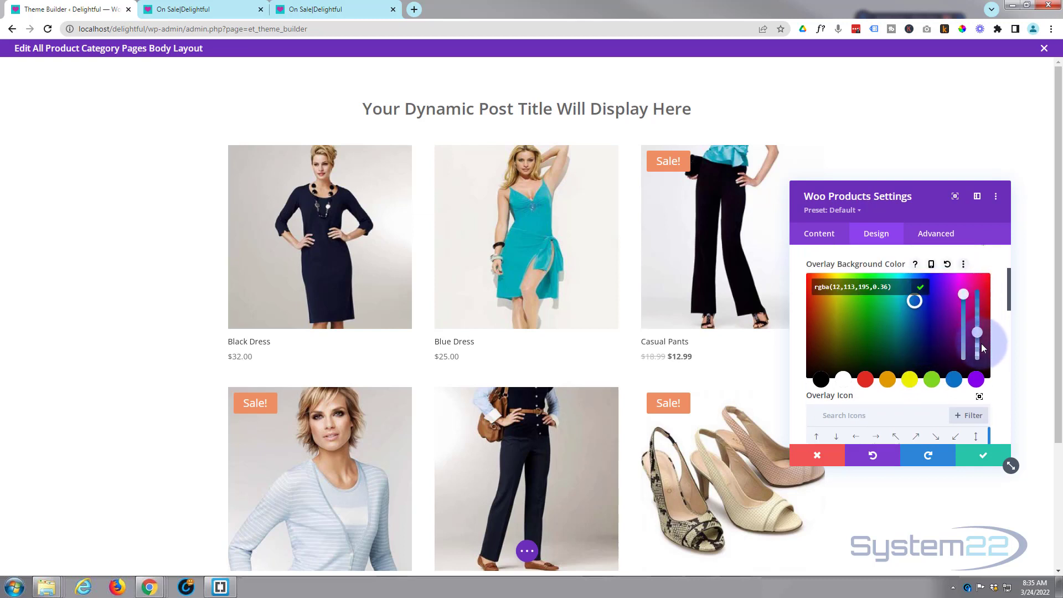
left_click_drag(981, 347, 982, 351)
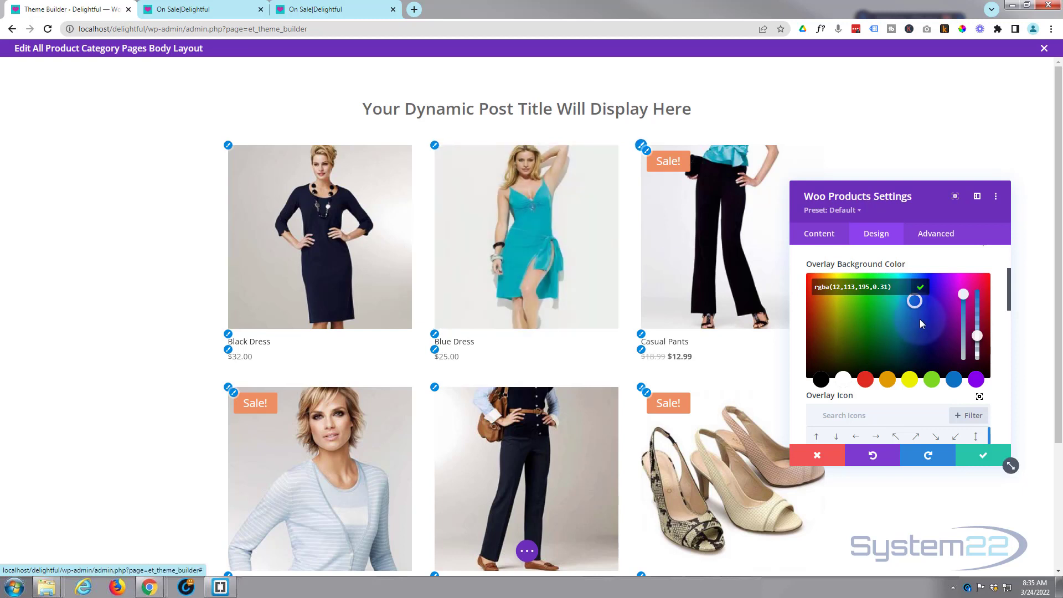
Step: Set the overlay icon color to white and close the Overlay options
scroll(920, 319, "up", 3)
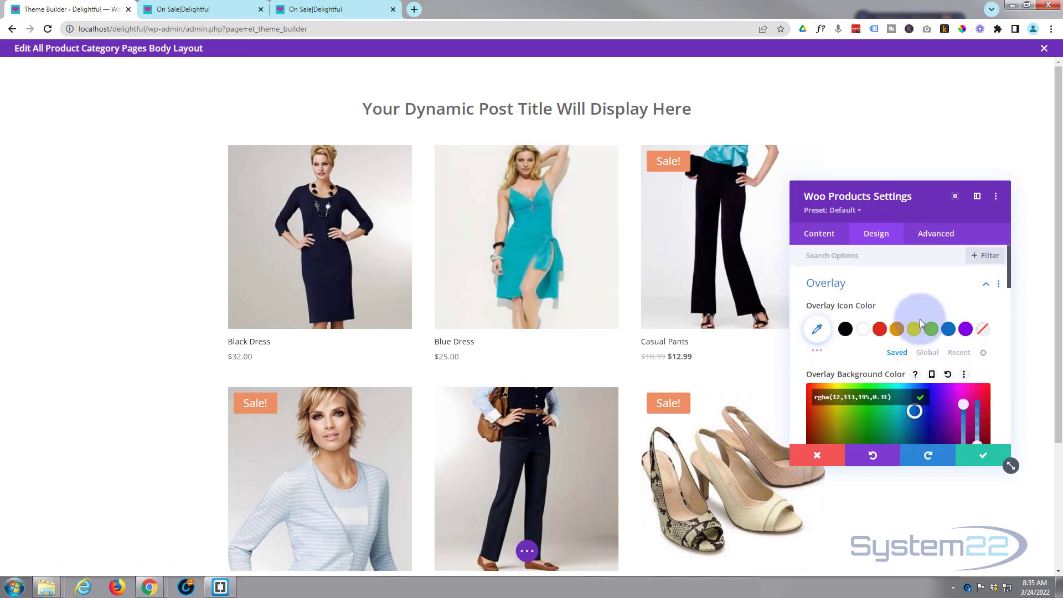
left_click(864, 329)
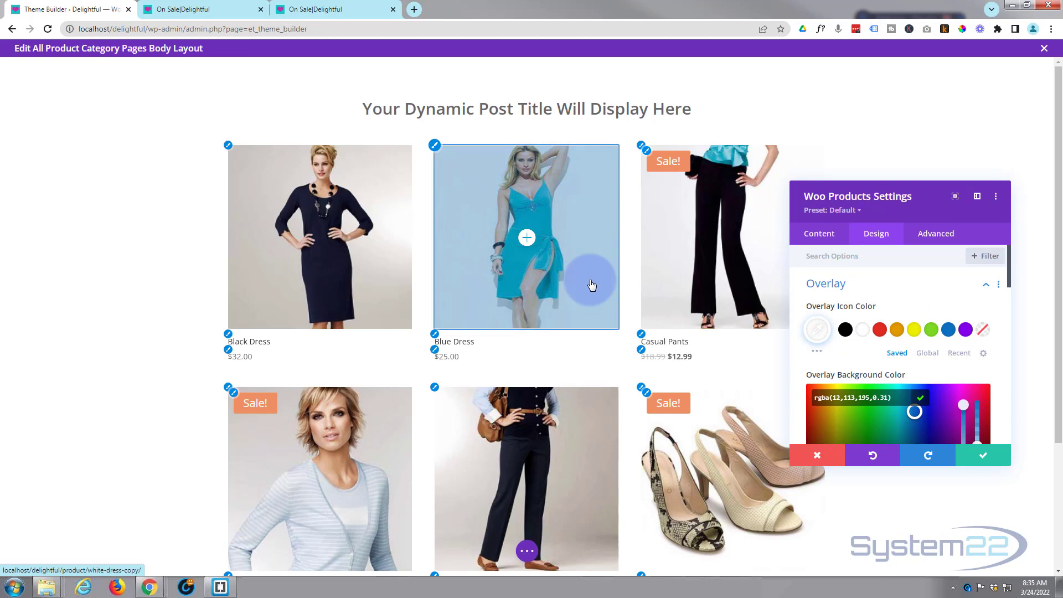
left_click(868, 287)
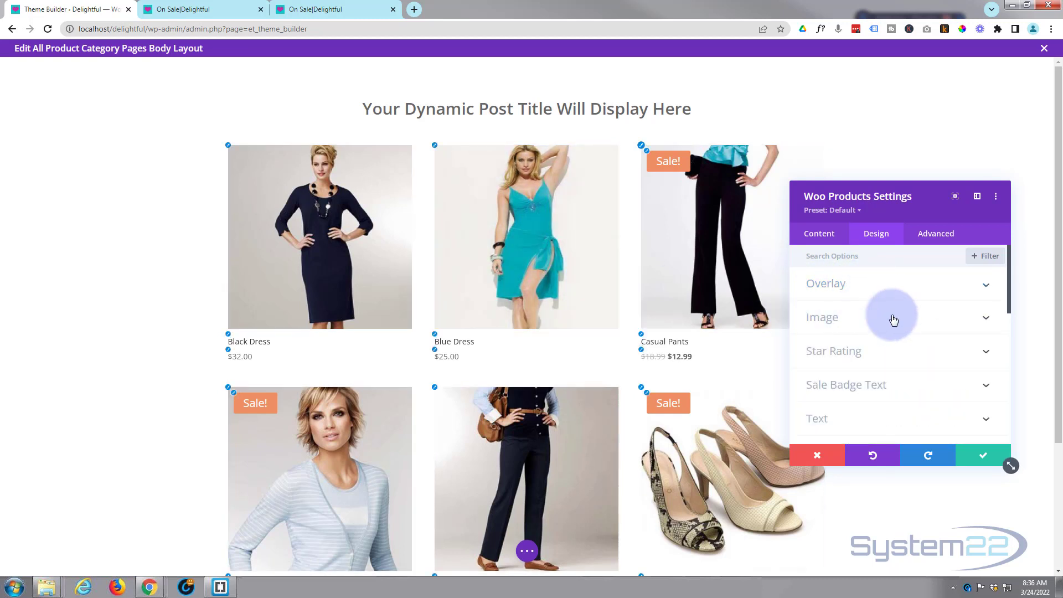
Step: Try 50% rounded corners on the product images
left_click(892, 318)
left_click(836, 326)
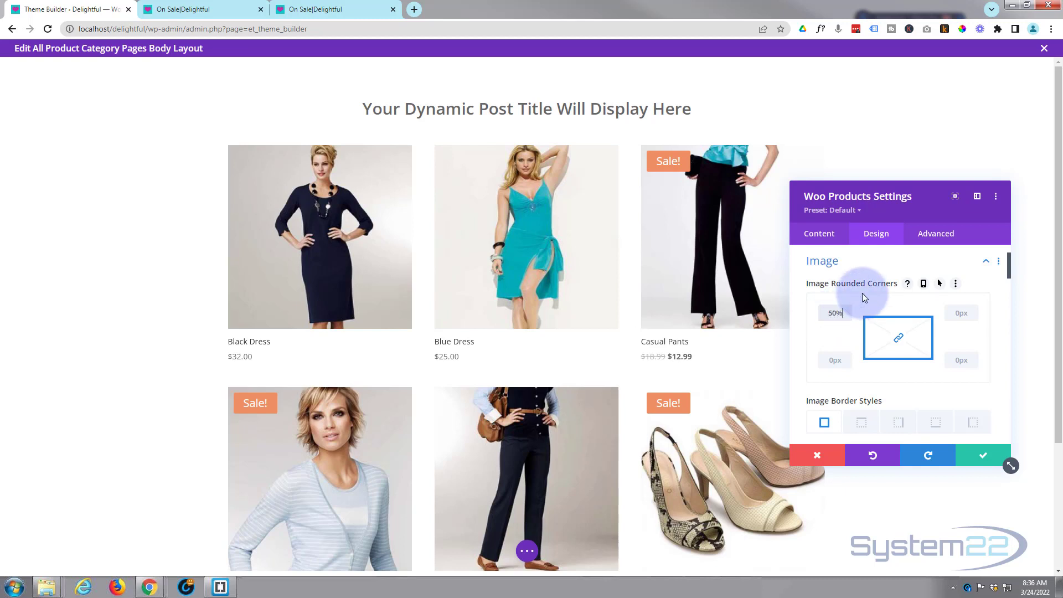
key("Return")
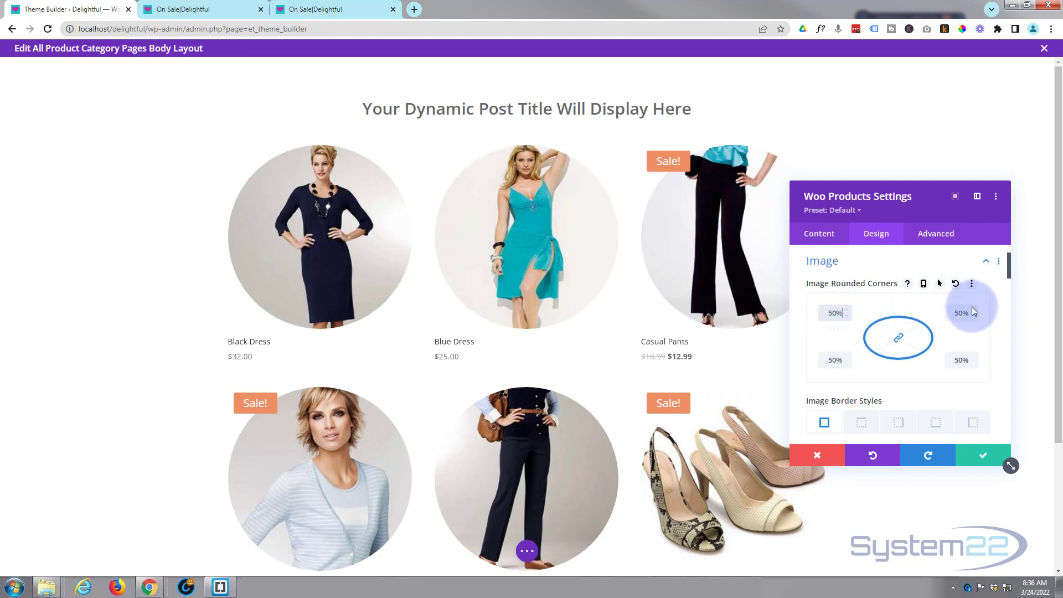
Step: Set all four rounded corners of the product images to 4px
double_click(842, 314)
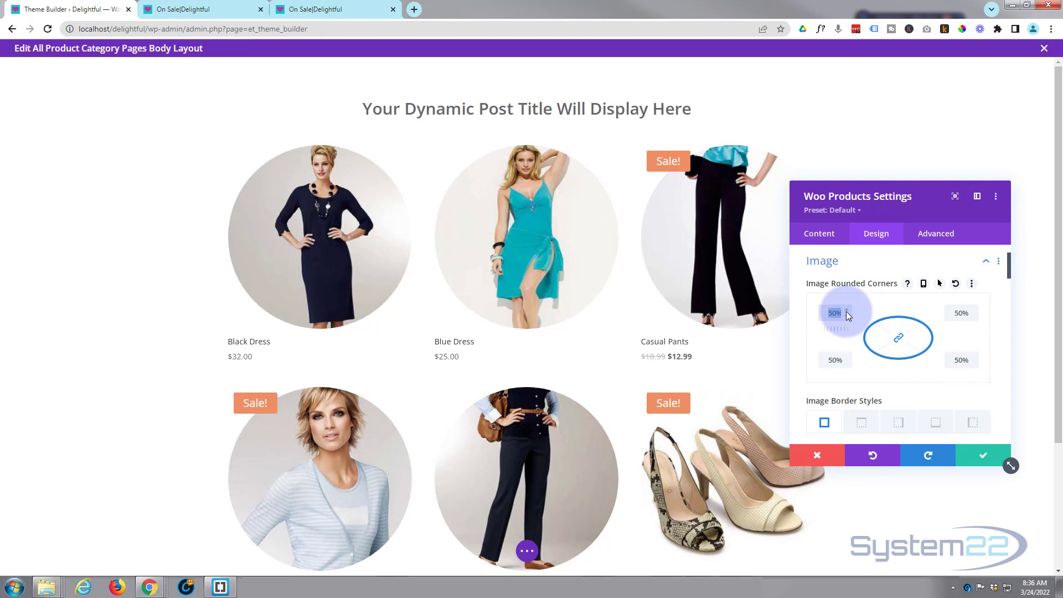
type("4px")
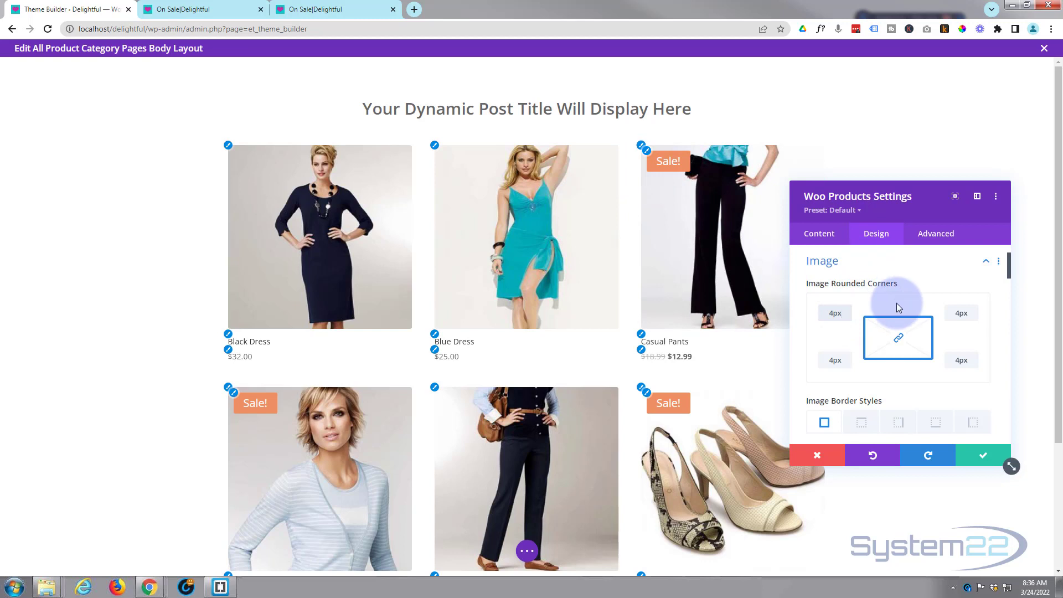
Step: Give the product images a 1px border in blue on all sides
scroll(899, 293, "down", 2)
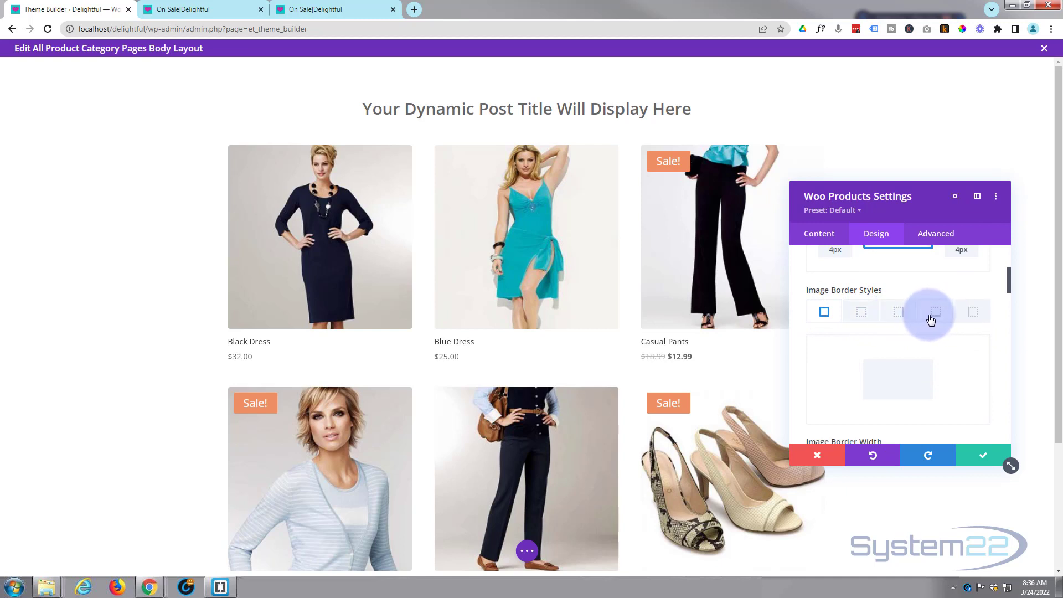
scroll(949, 342, "down", 1)
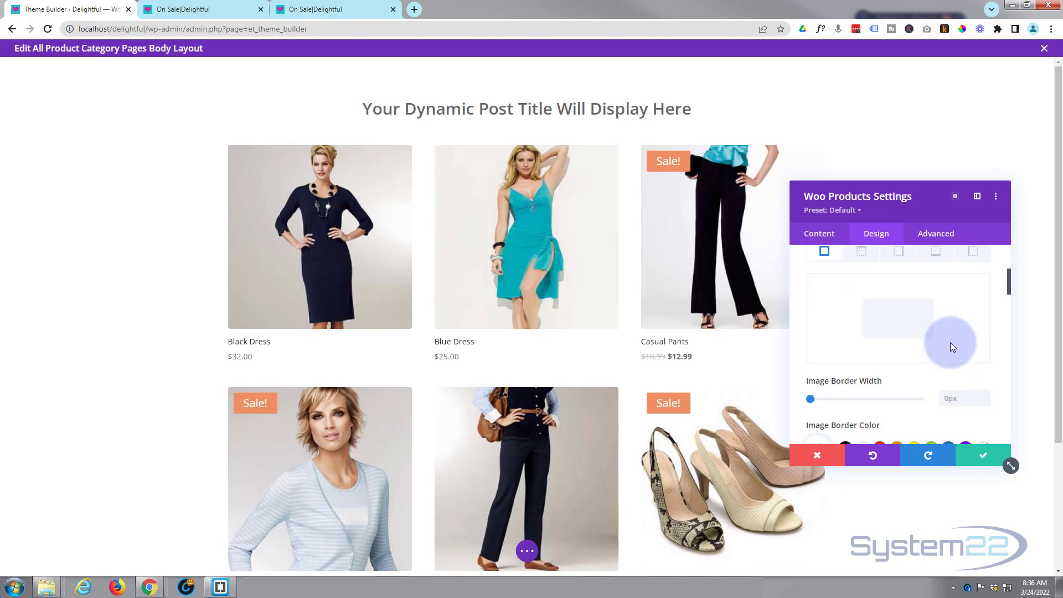
scroll(951, 343, "down", 2)
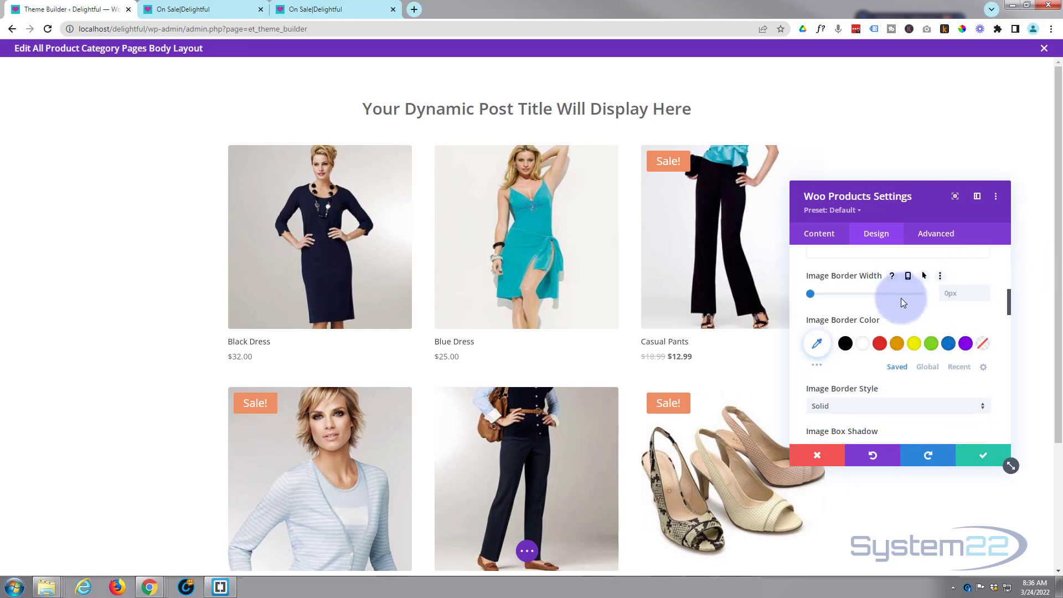
scroll(970, 335, "up", 1)
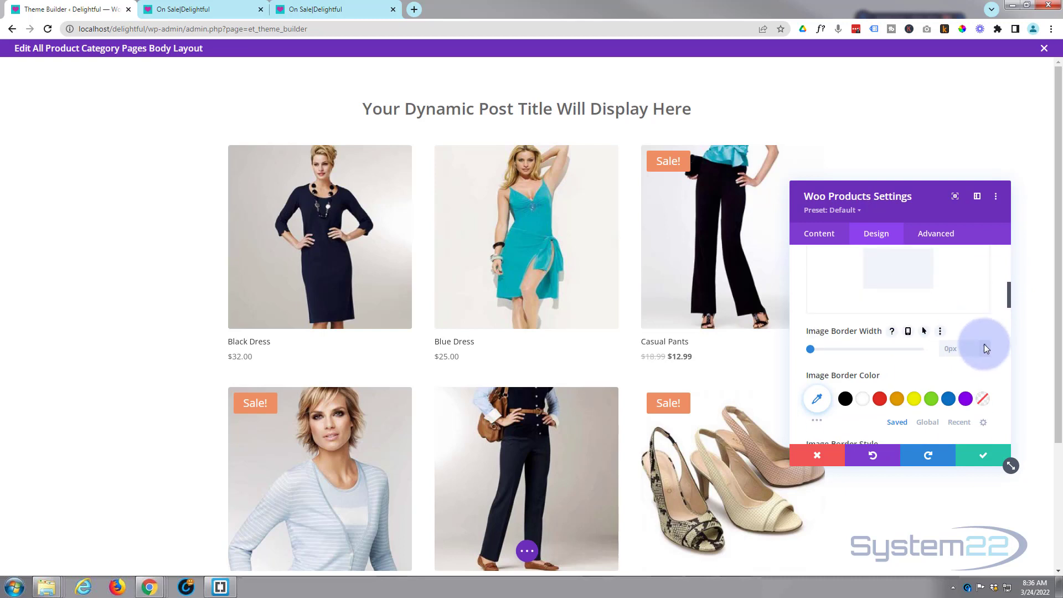
key("Up")
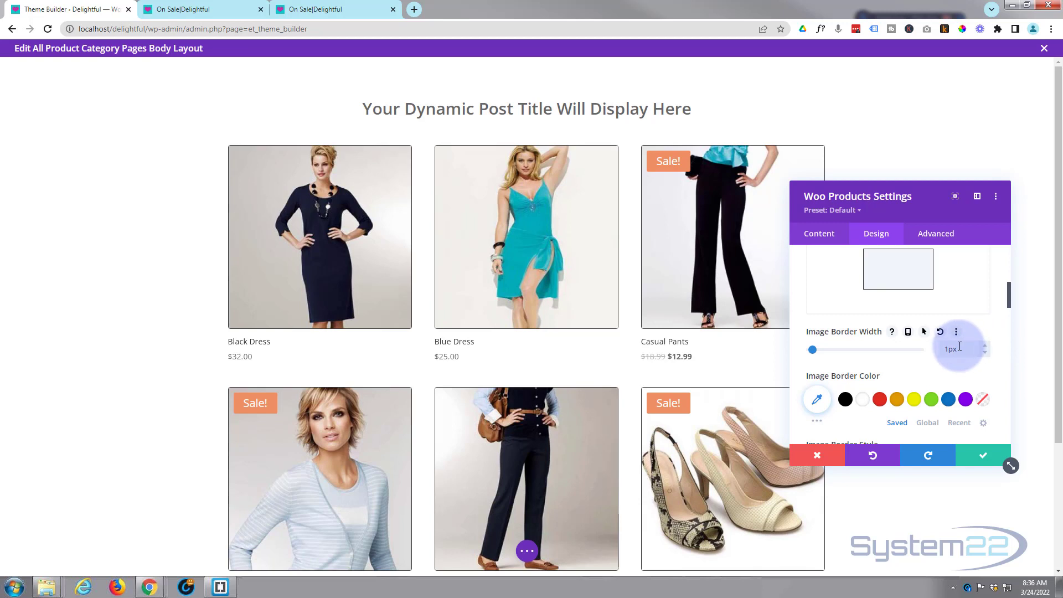
left_click(949, 400)
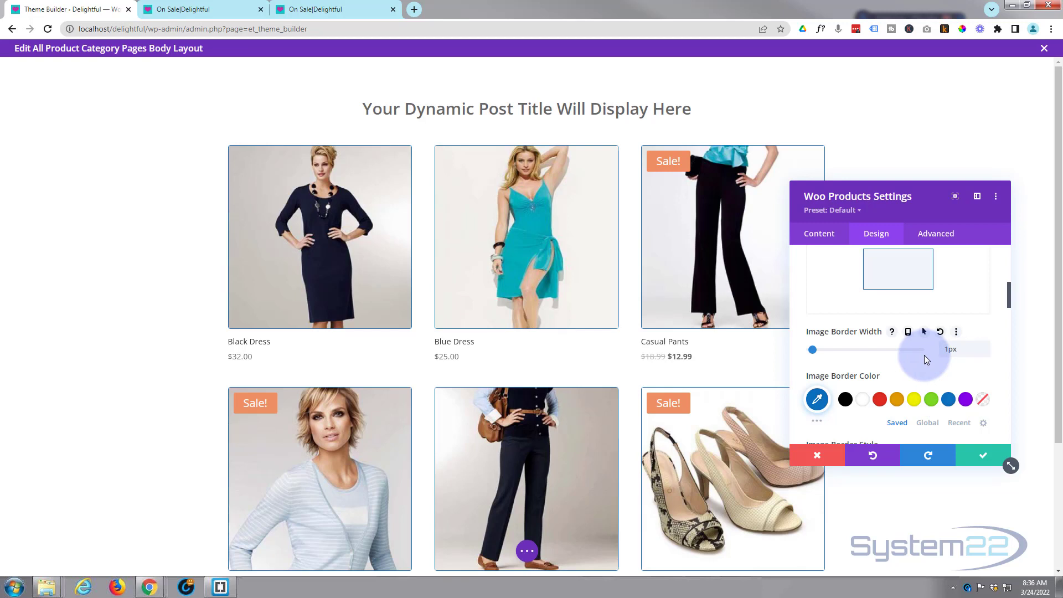
Step: Apply the fourth box shadow preset, the soft shadow along the lower edge, to the product images
scroll(925, 354, "down", 2)
scroll(933, 361, "down", 1)
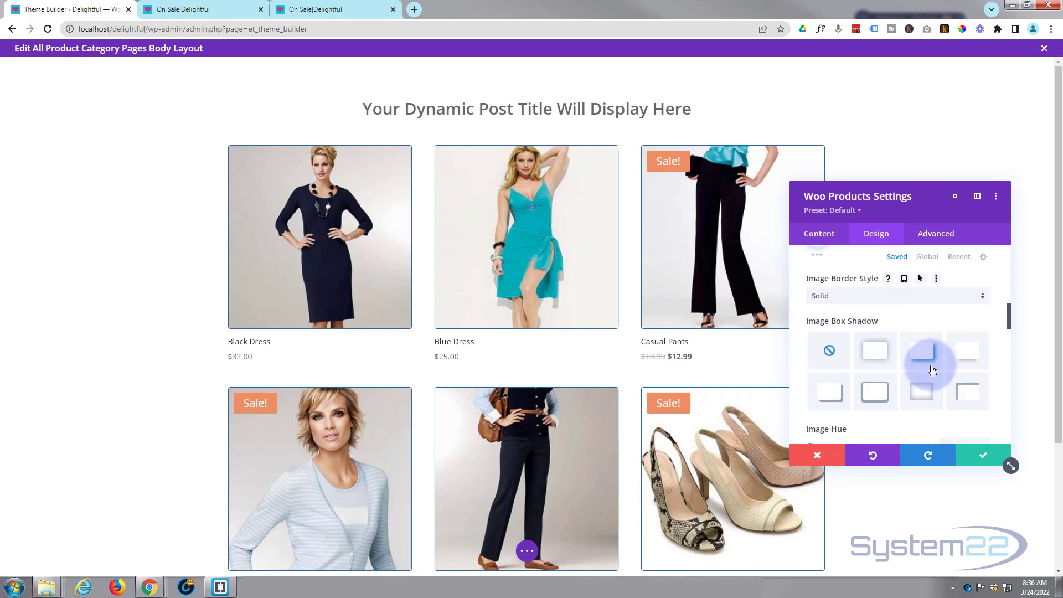
left_click(969, 354)
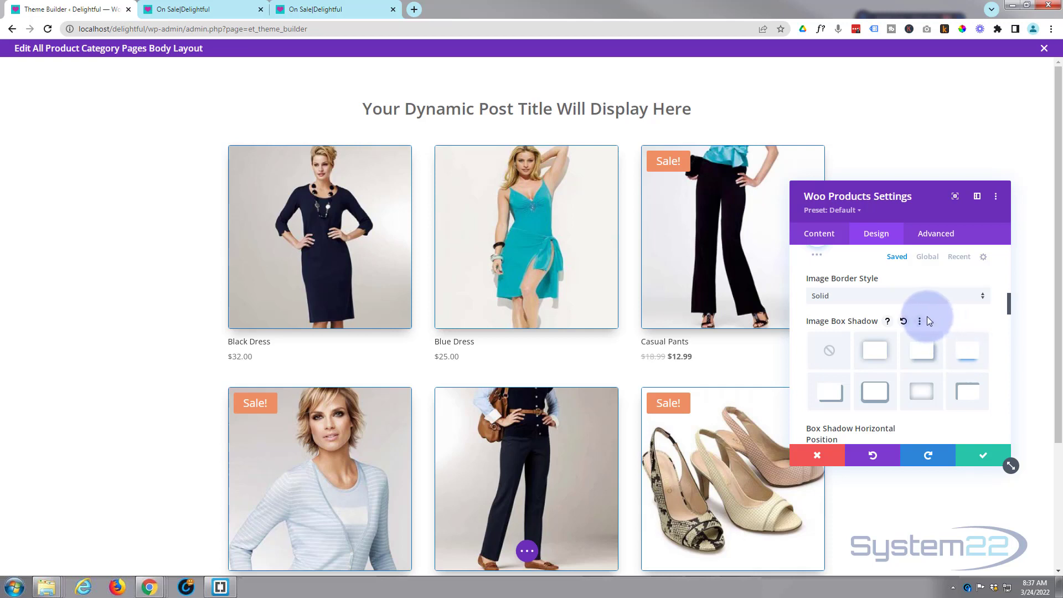
Step: Set the star rating color to magenta for the Woo Products module
scroll(929, 318, "down", 5)
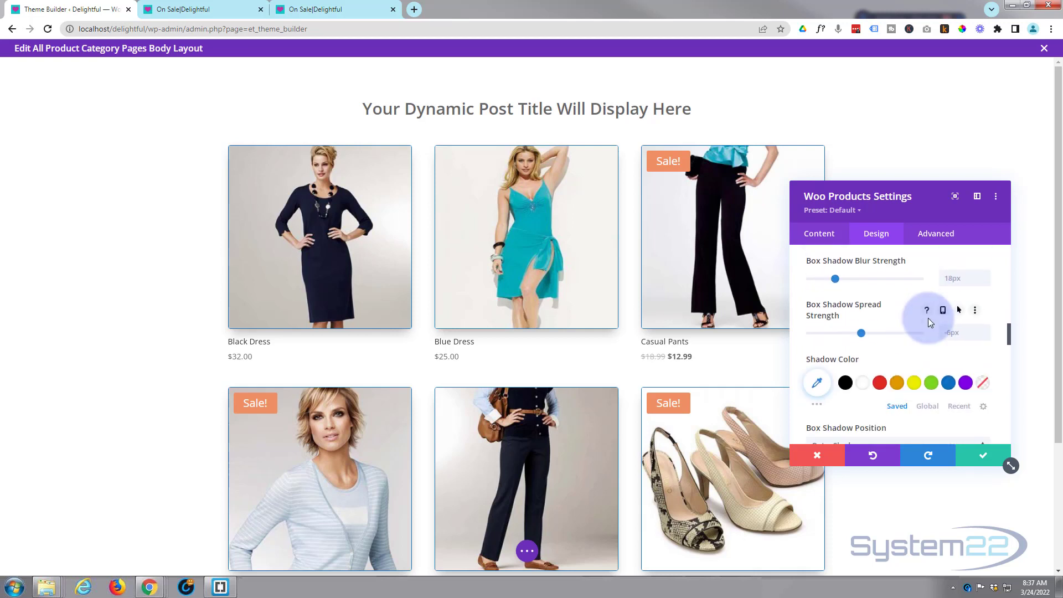
scroll(879, 352, "down", 2)
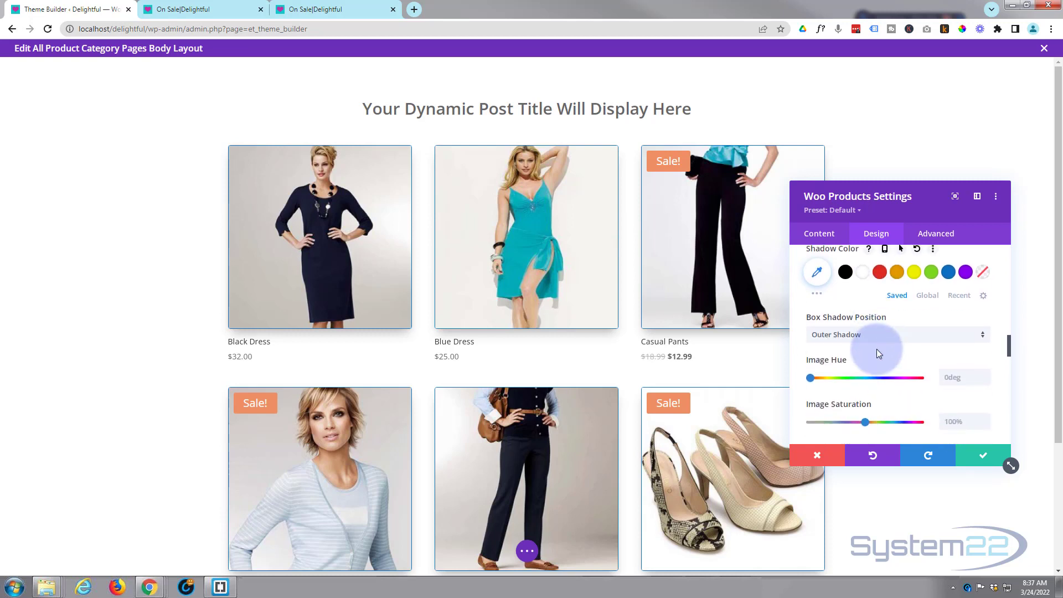
scroll(876, 349, "down", 7)
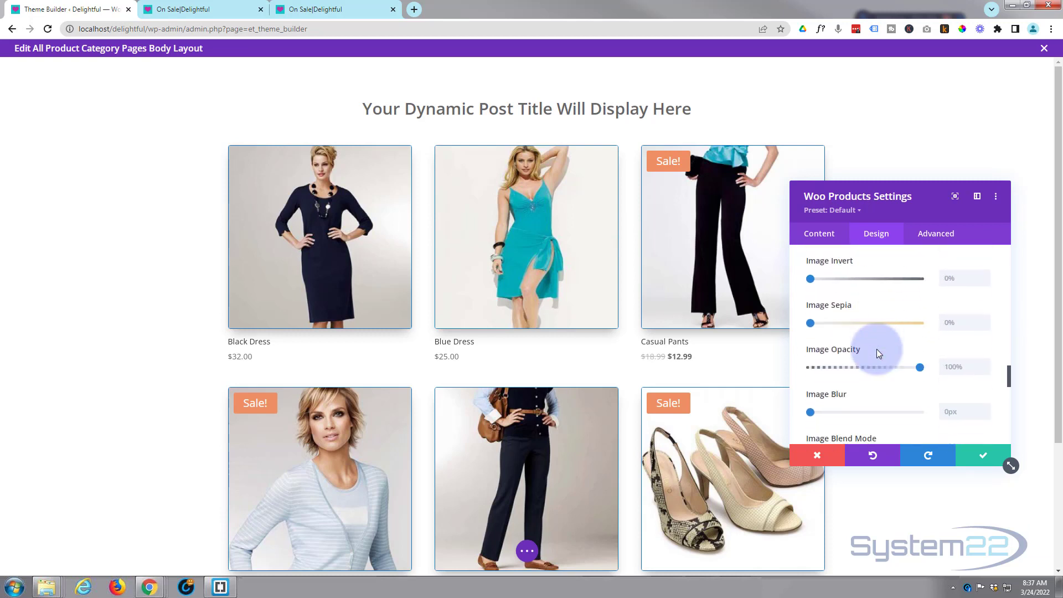
scroll(876, 349, "down", 1)
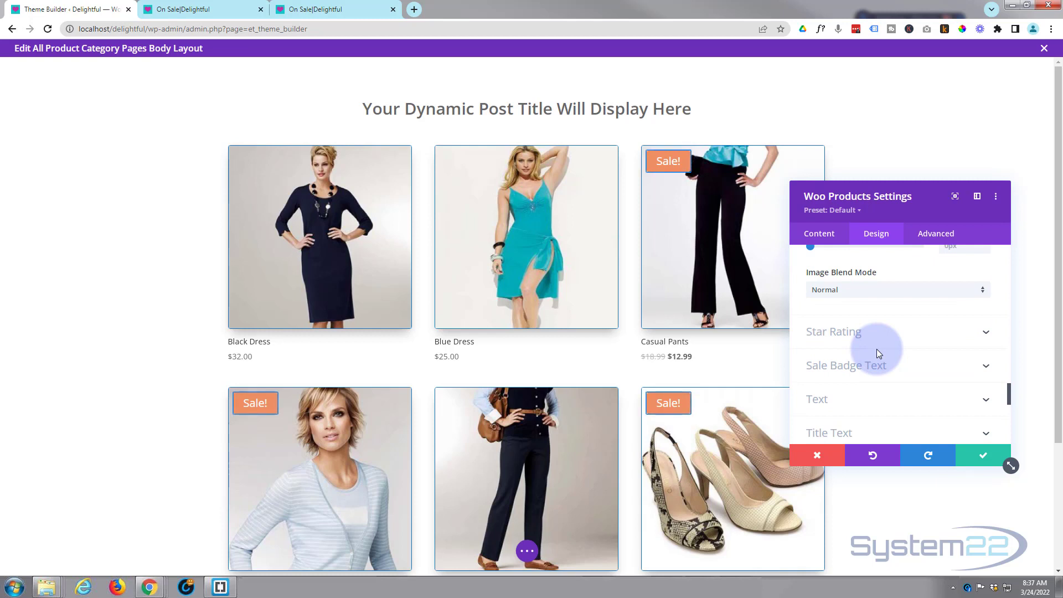
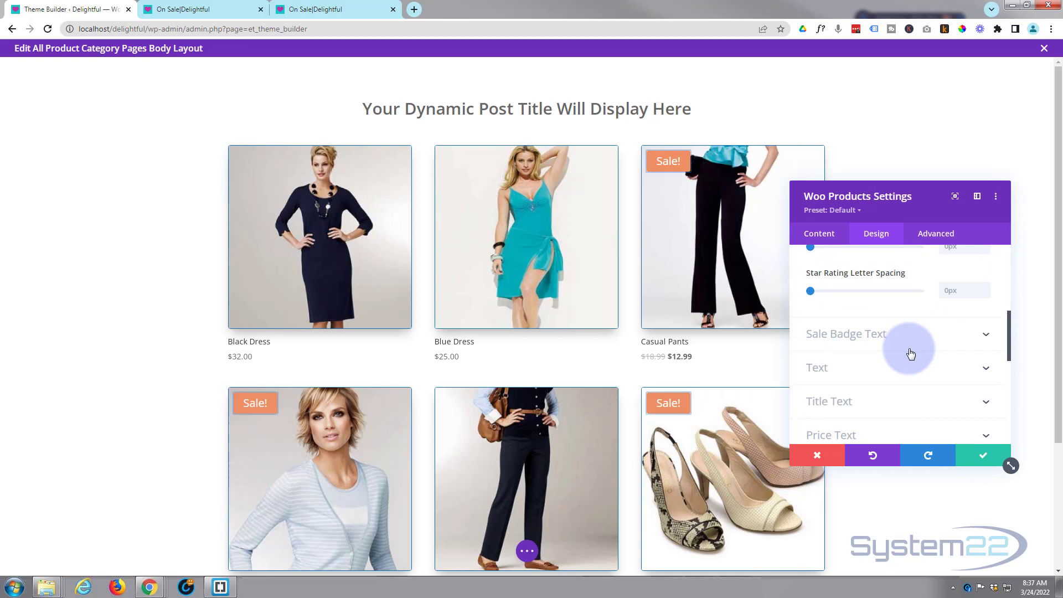
scroll(903, 343, "up", 1)
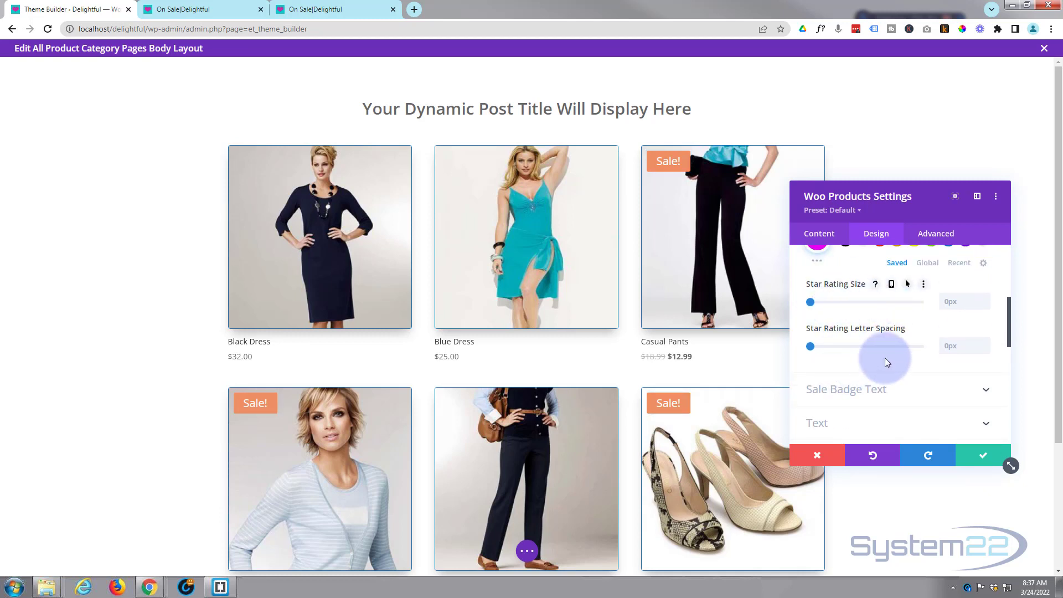
scroll(882, 348, "down", 1)
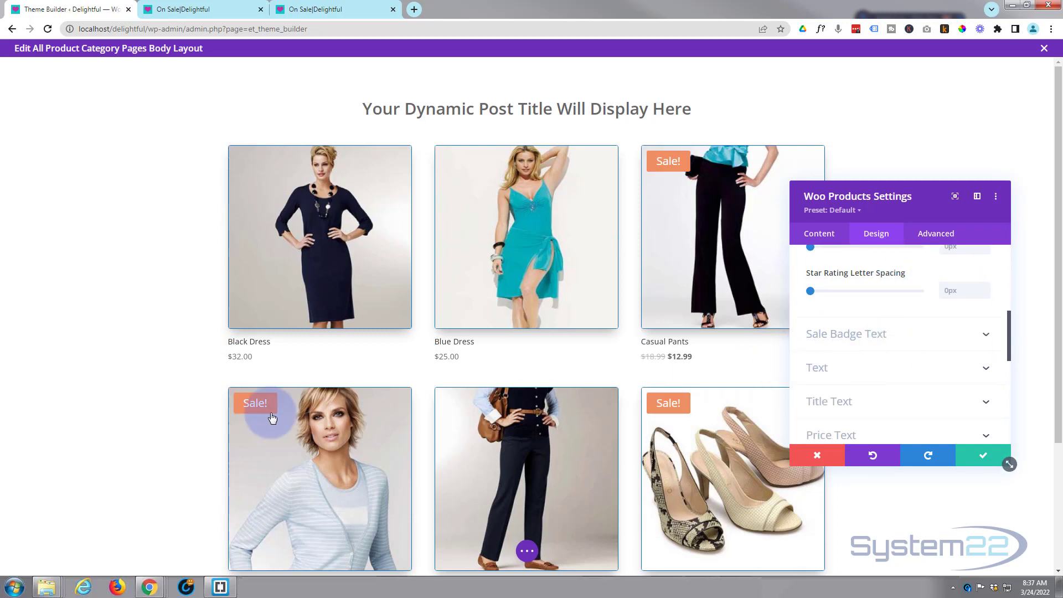
Step: Set the sale badge color to magenta #ef00f7
left_click(911, 338)
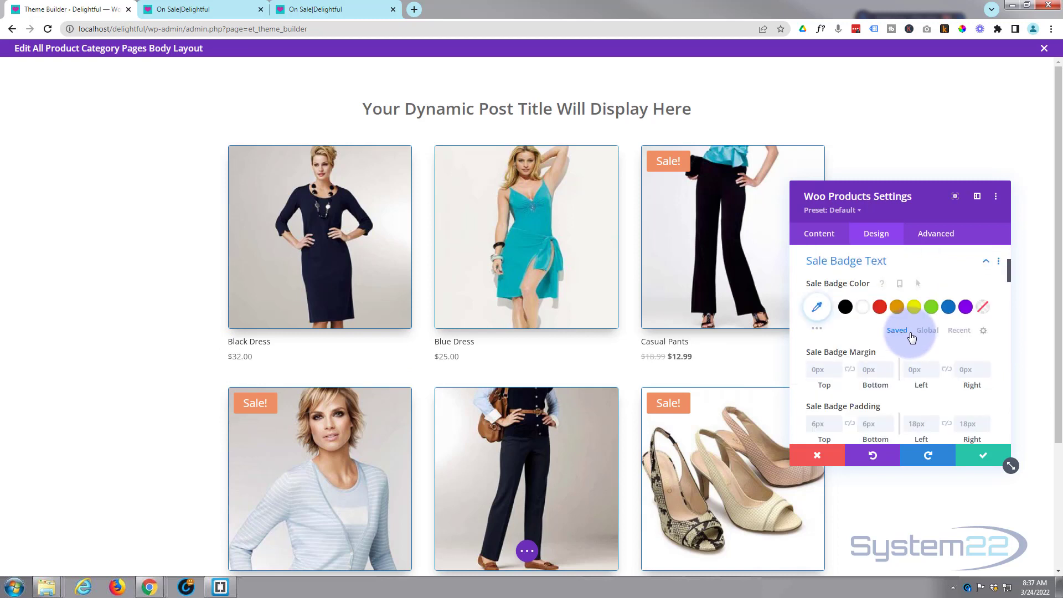
left_click(966, 308)
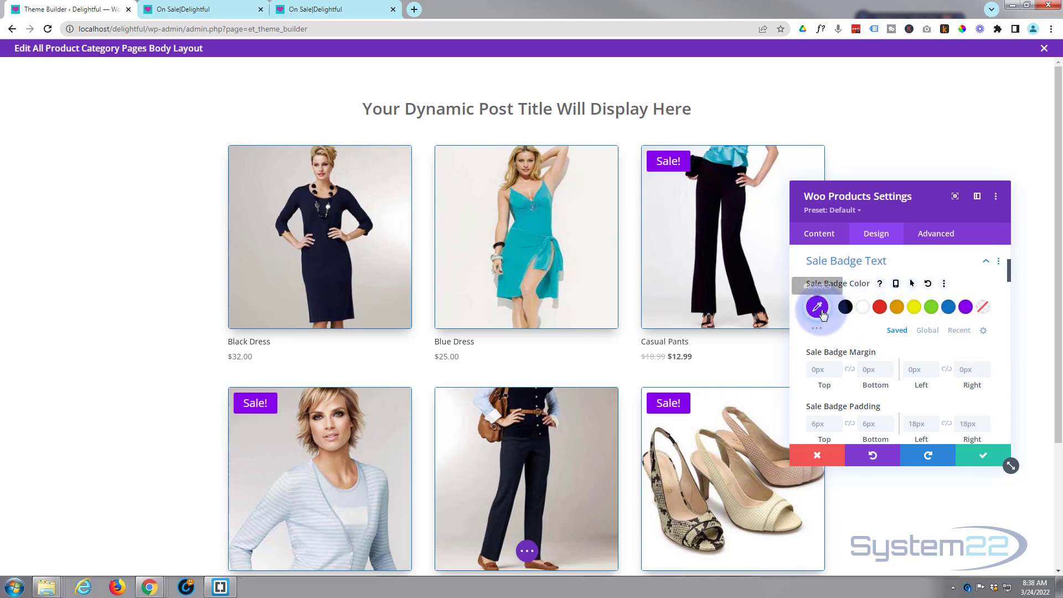
left_click(965, 297)
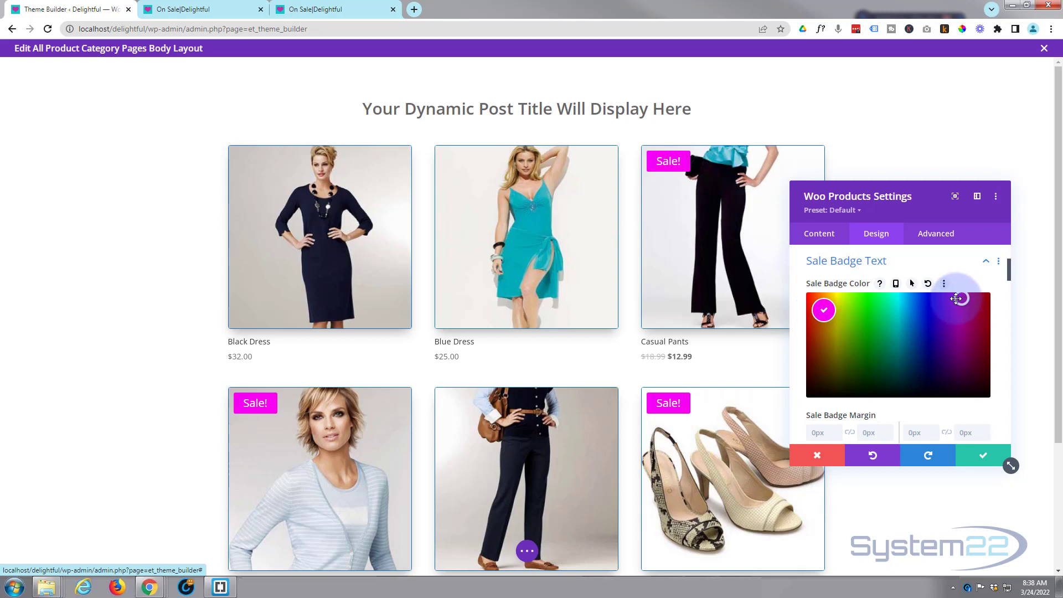
left_click_drag(958, 299, 959, 298)
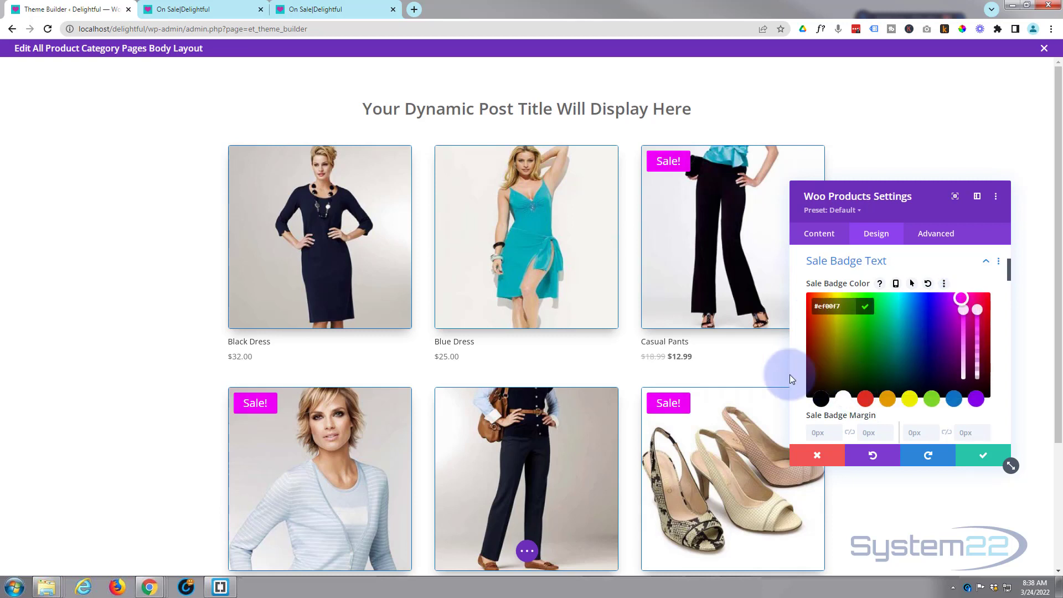
scroll(800, 383, "down", 2)
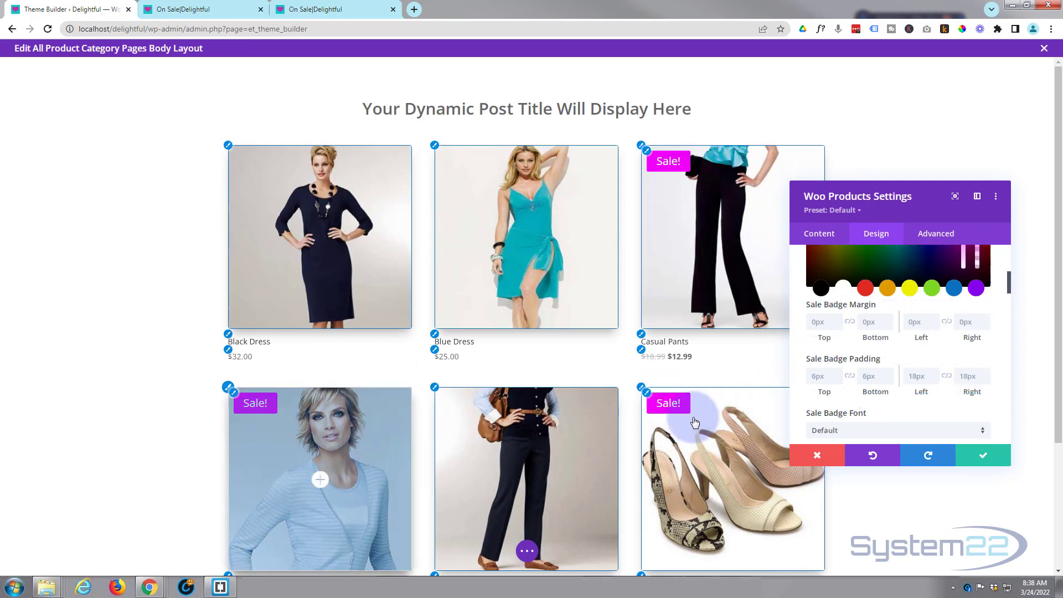
scroll(857, 347, "down", 2)
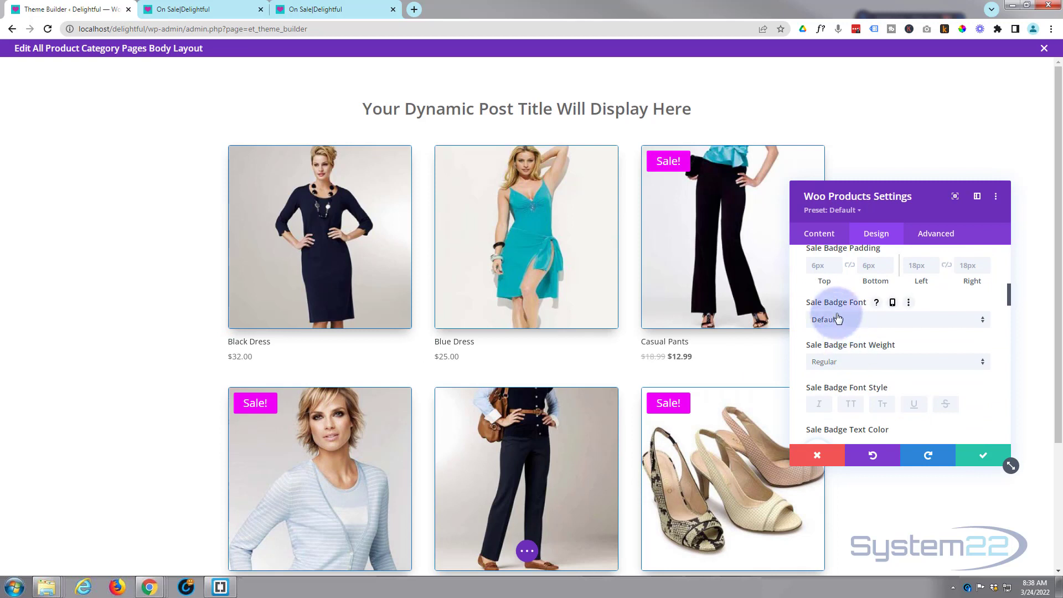
left_click(875, 319)
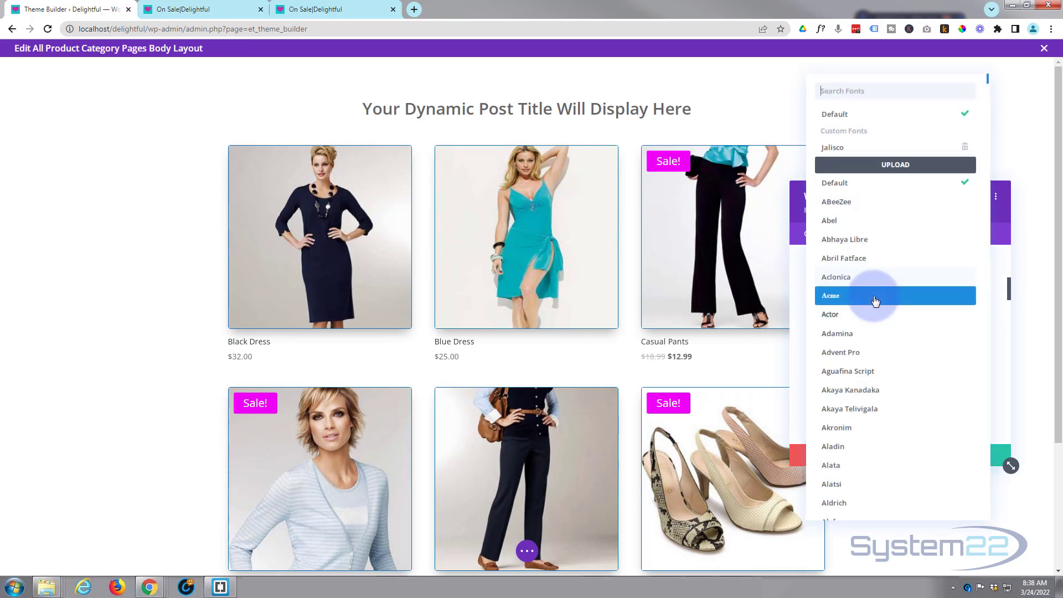
left_click(887, 401)
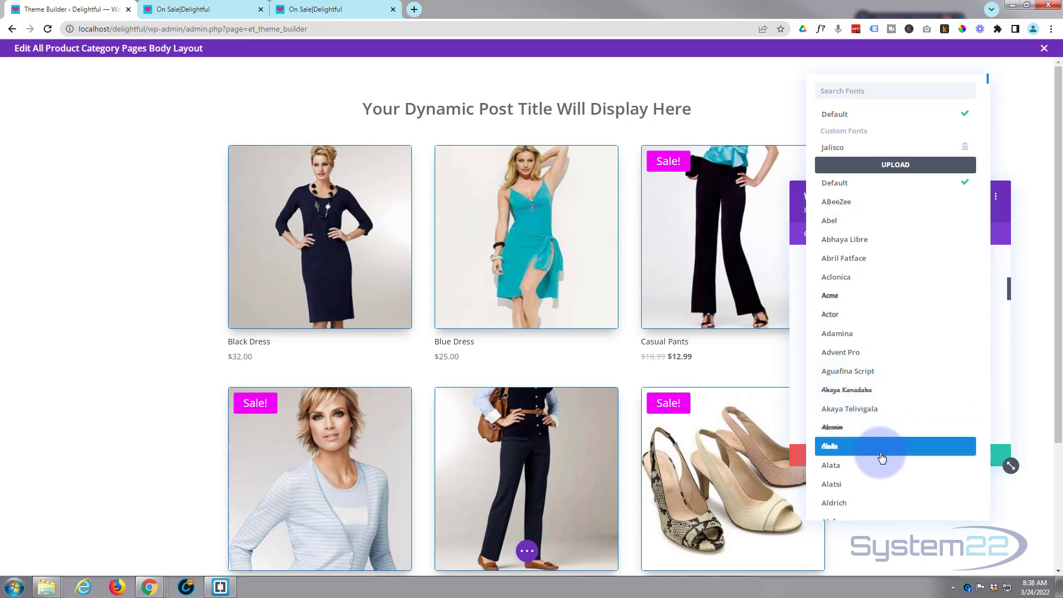
left_click(883, 123)
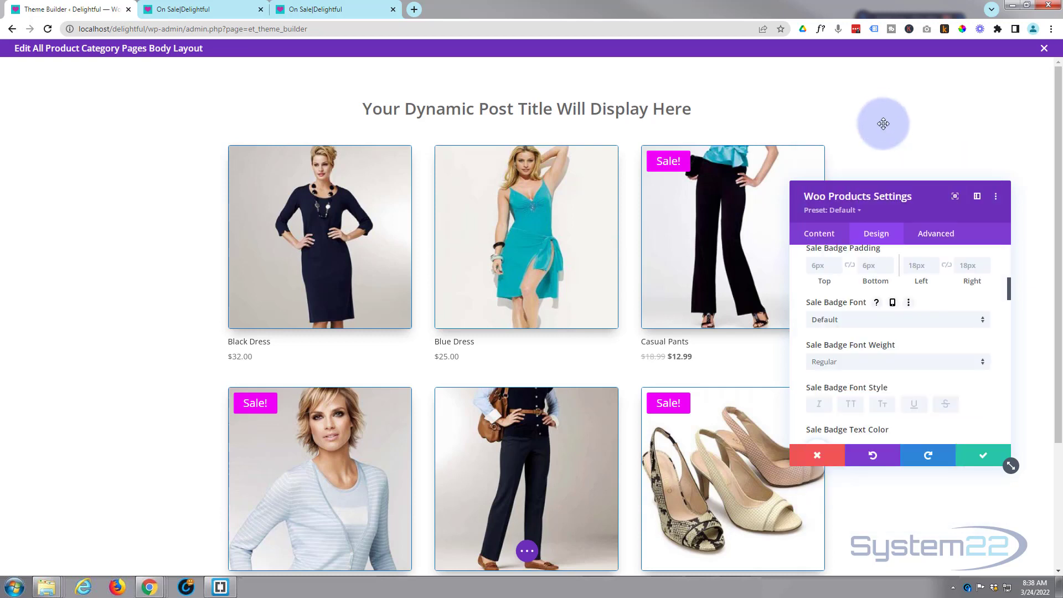
Step: Apply the third text shadow option, counting none as the first, to the sale badge text
scroll(915, 313, "down", 5)
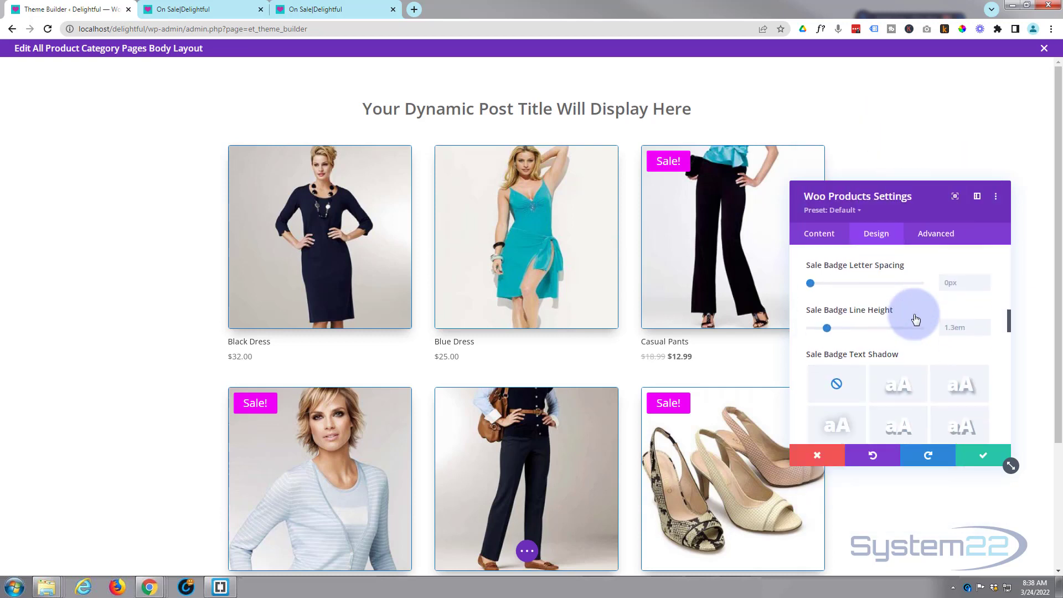
scroll(915, 320, "down", 2)
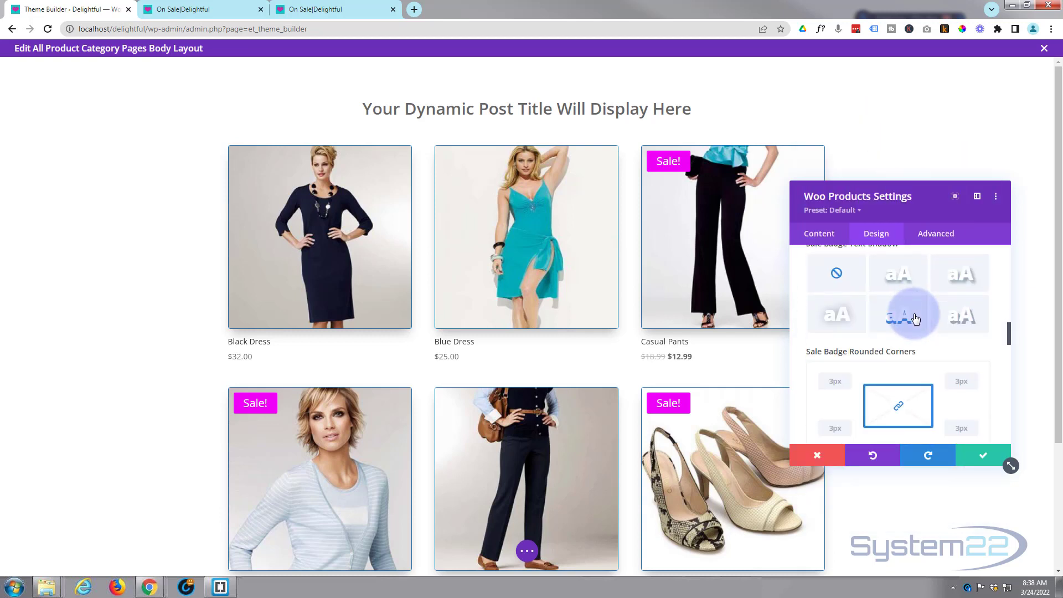
left_click(953, 282)
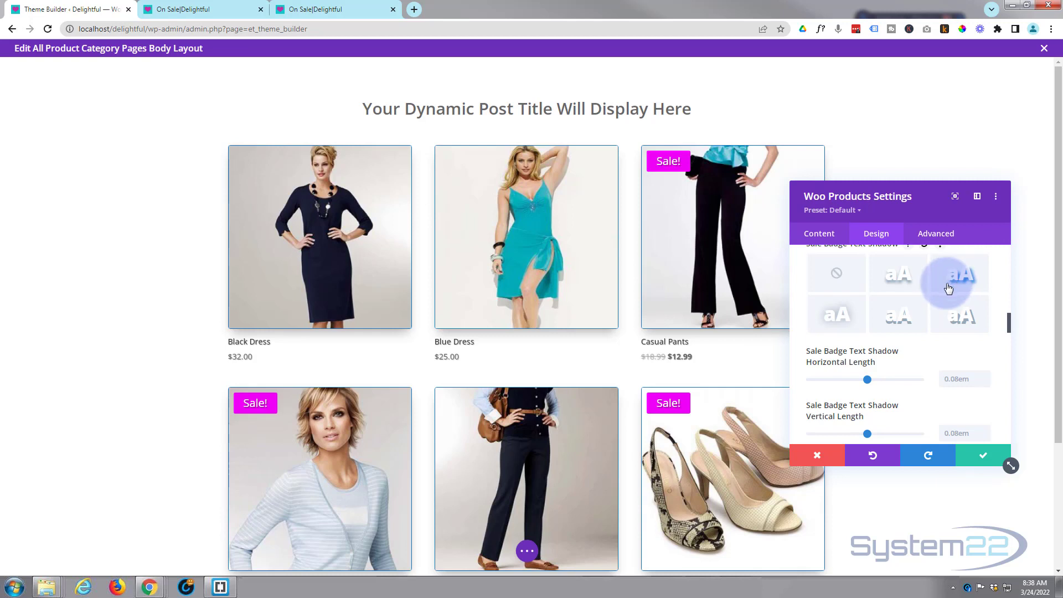
Step: Try the fourth box shadow option on the sale badge and reset its box shadow to none
scroll(950, 284, "down", 5)
scroll(946, 282, "down", 8)
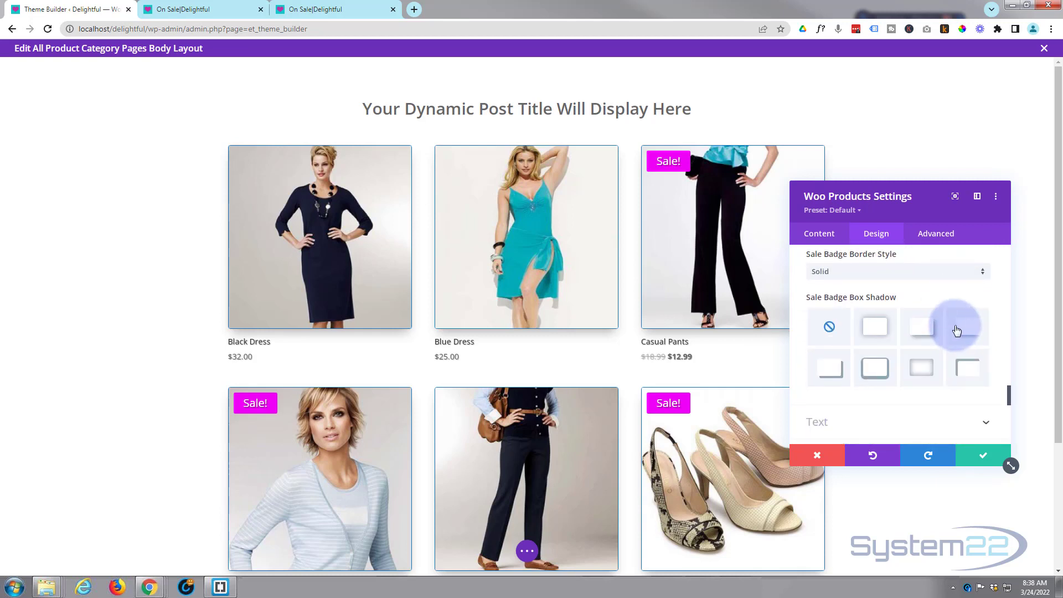
left_click(969, 333)
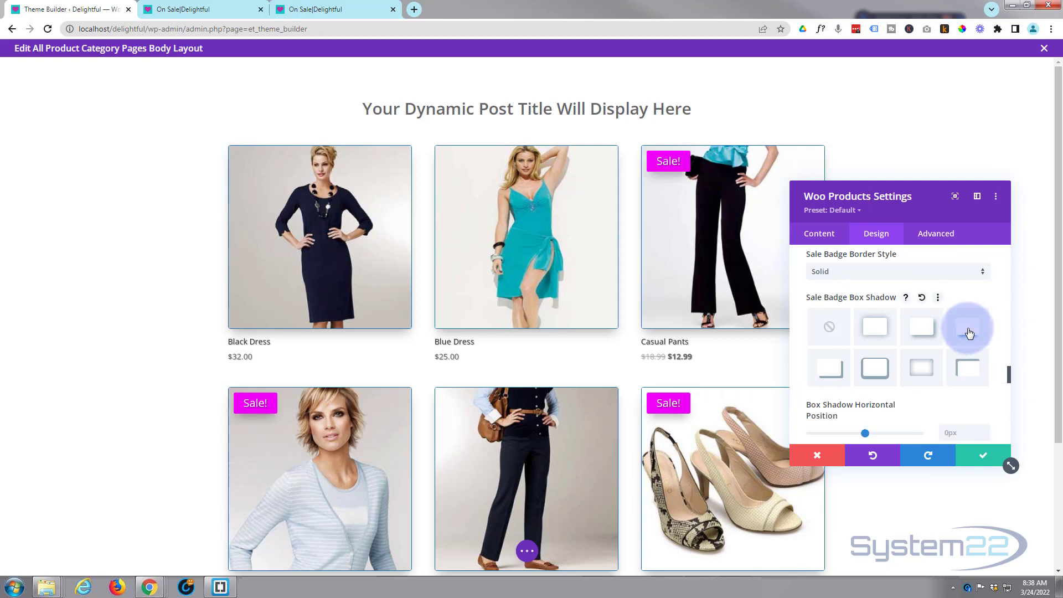
left_click(831, 331)
Step: Set the product title text color to bright cyan #0eccf7
scroll(880, 318, "down", 2)
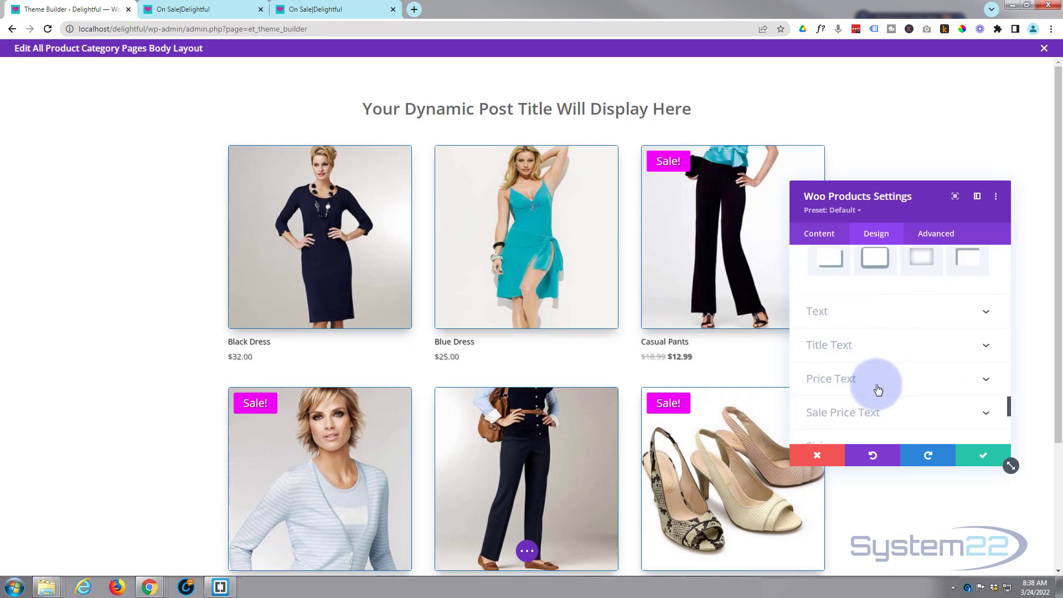
left_click(843, 345)
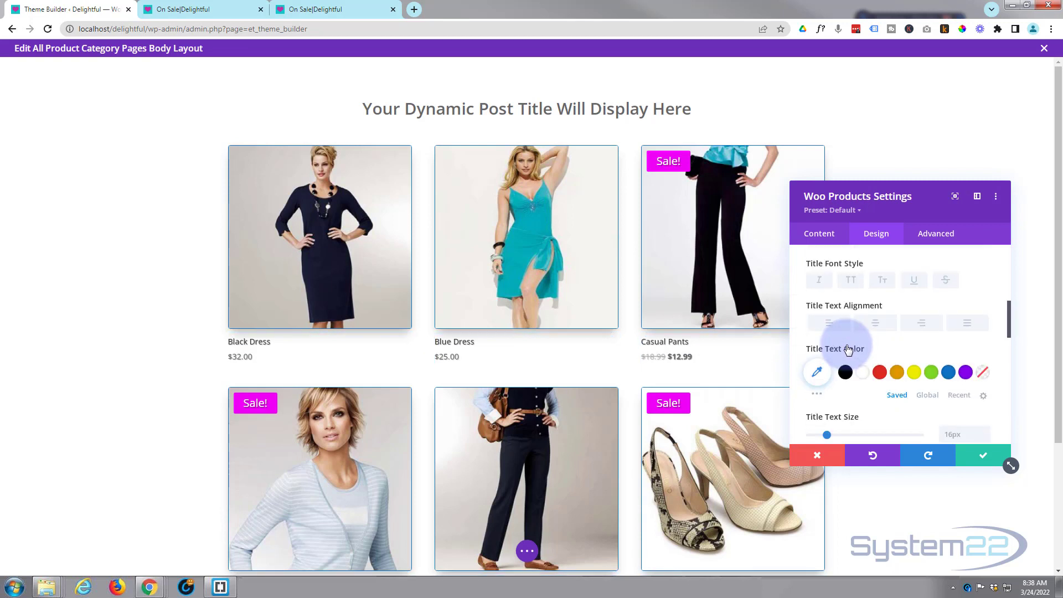
scroll(848, 347, "down", 3)
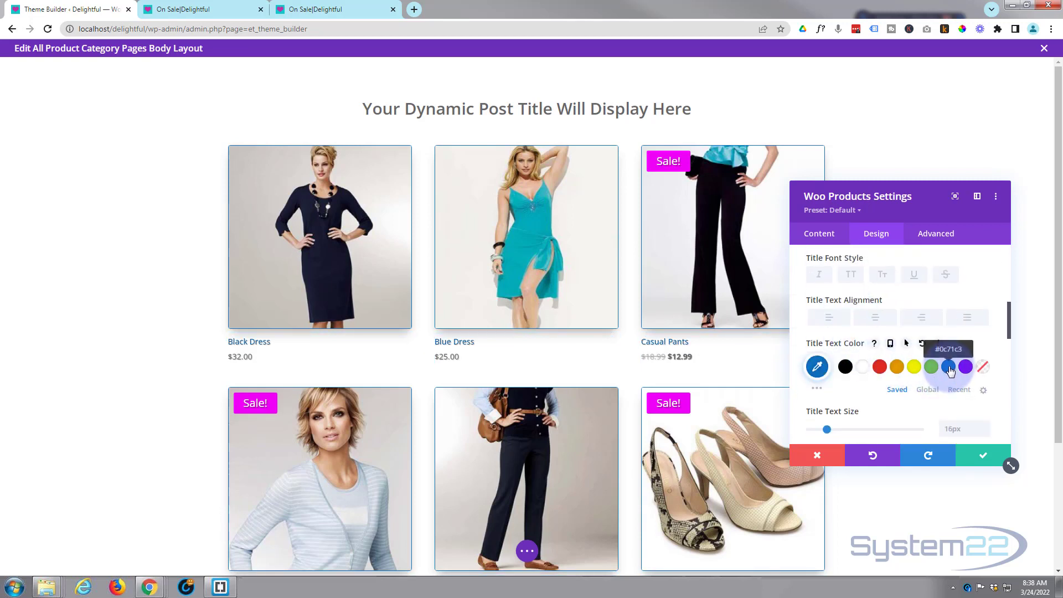
left_click(817, 366)
left_click_drag(914, 380, 905, 359)
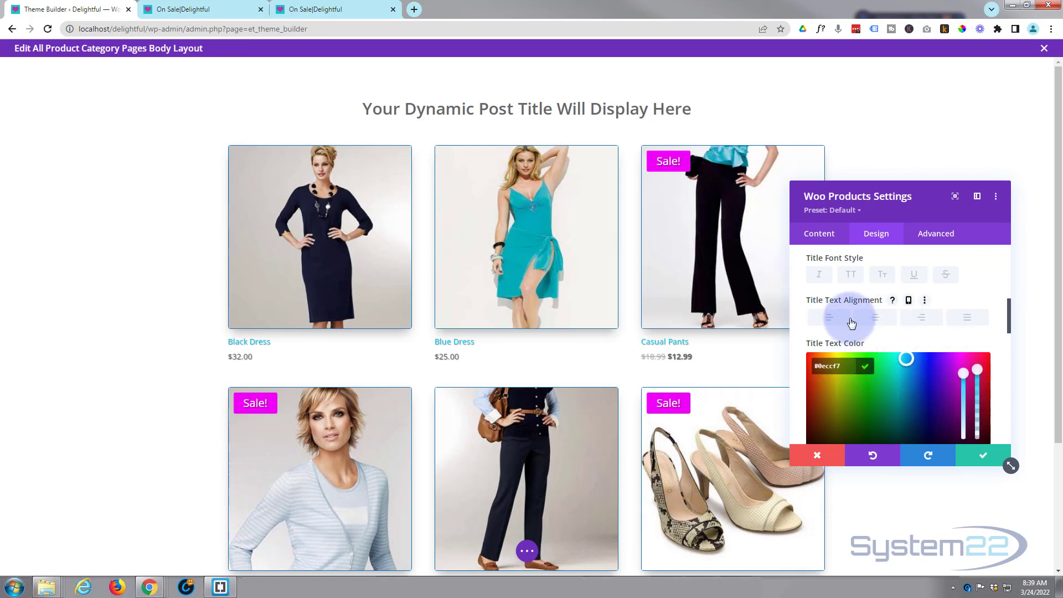
Step: Set the product title text size to 19px
scroll(814, 320, "down", 2)
scroll(814, 321, "down", 1)
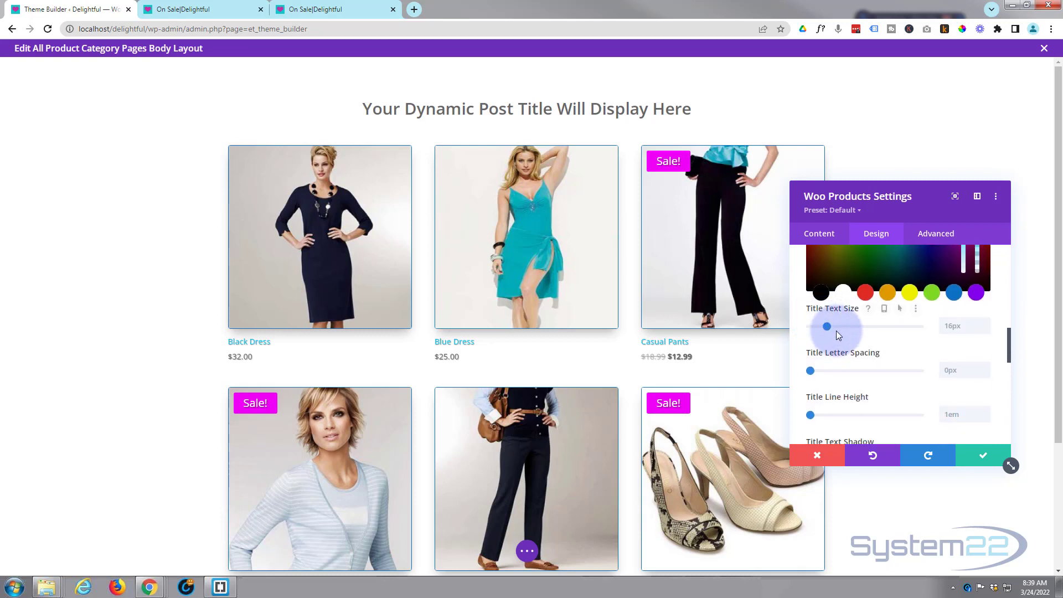
left_click_drag(830, 326, 833, 326)
scroll(837, 331, "down", 1)
key("Down")
key("Down")
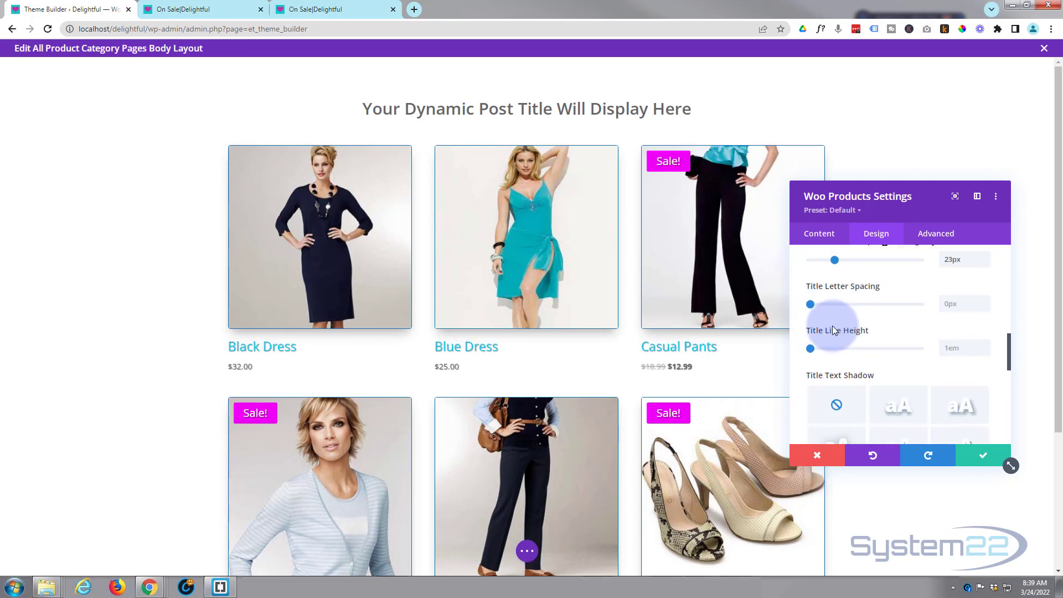
scroll(865, 326, "up", 1)
scroll(867, 331, "up", 1)
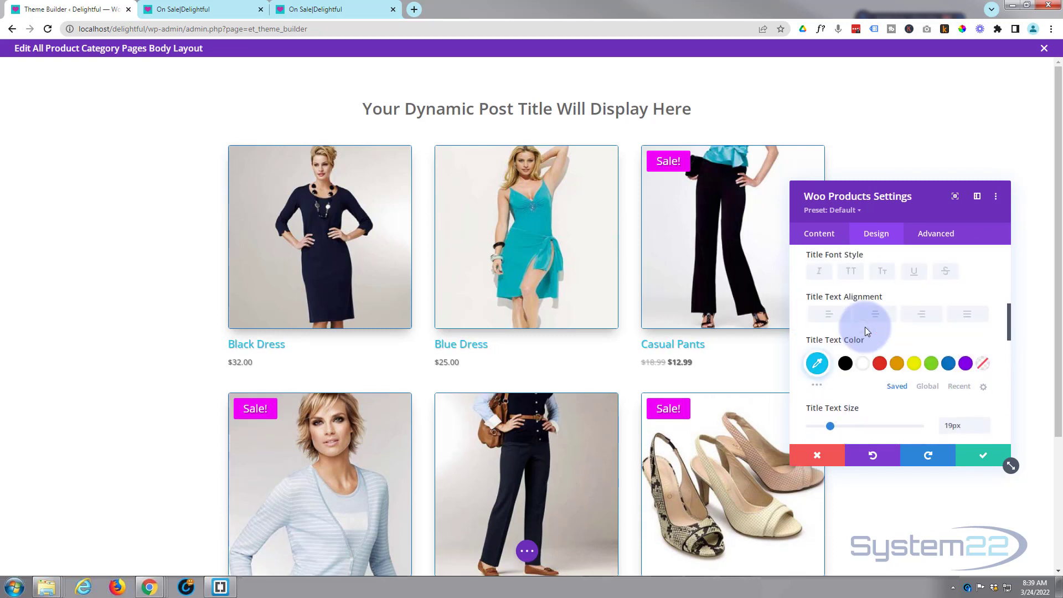
Step: Set the product title font weight to Semi Bold
scroll(868, 332, "up", 1)
left_click(873, 345)
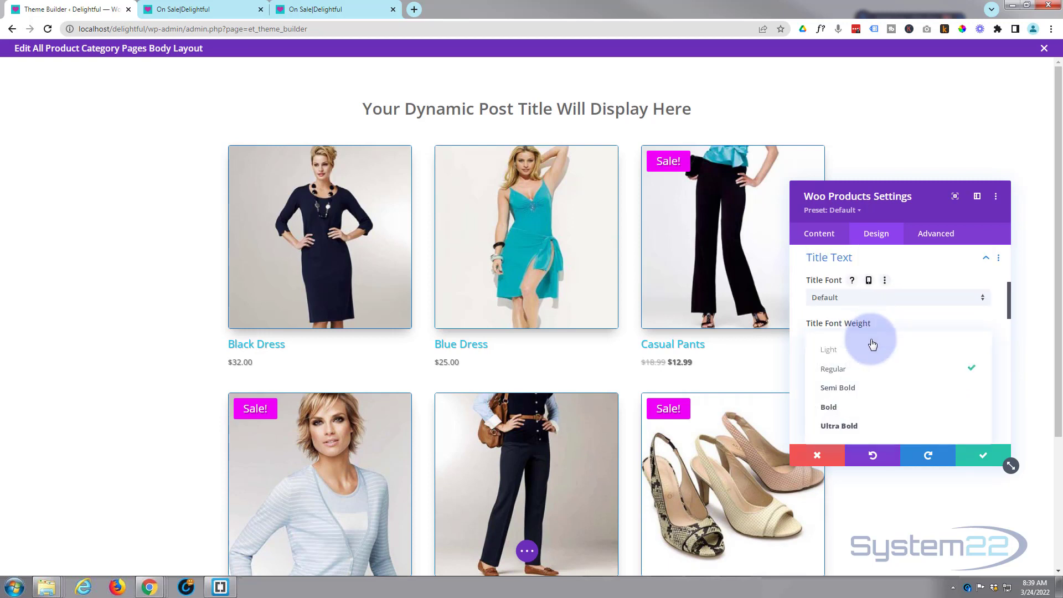
left_click(858, 392)
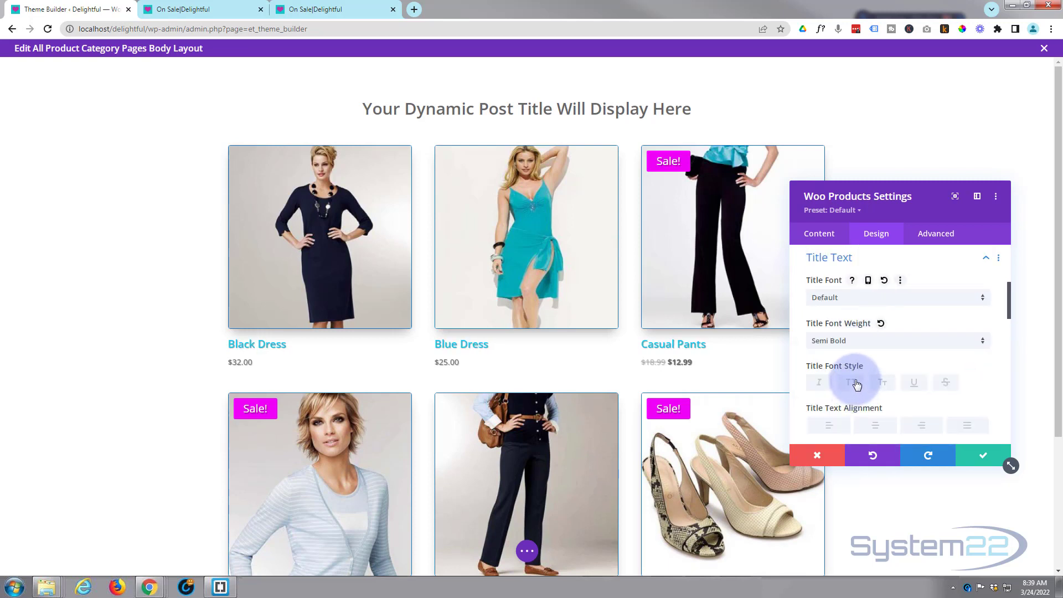
Step: Try several text shadow presets on the product titles and reset the title text shadow to none
scroll(857, 383, "down", 1)
scroll(857, 383, "down", 2)
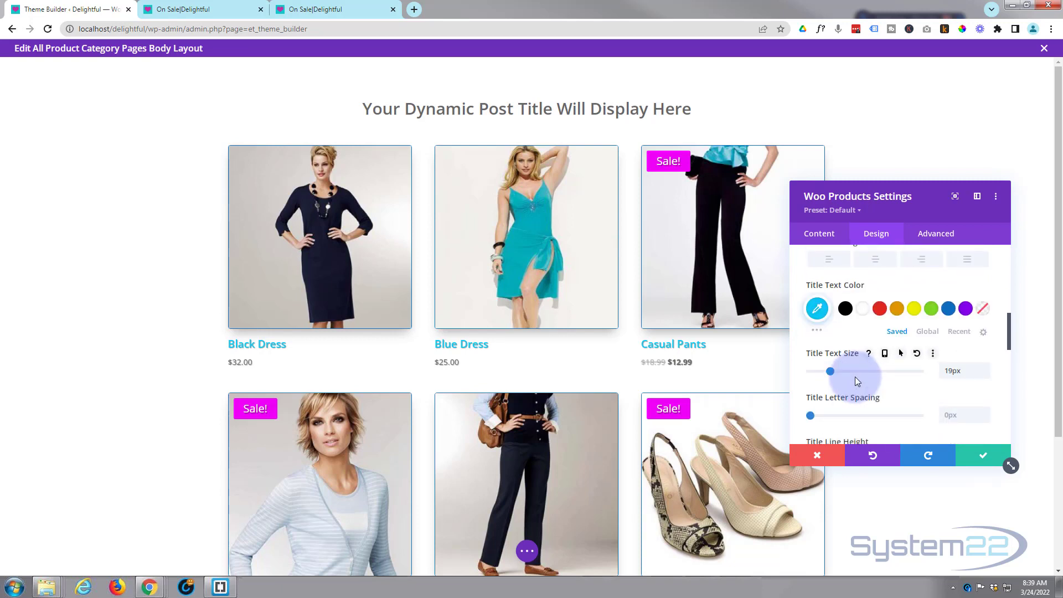
scroll(856, 377, "down", 4)
left_click(889, 306)
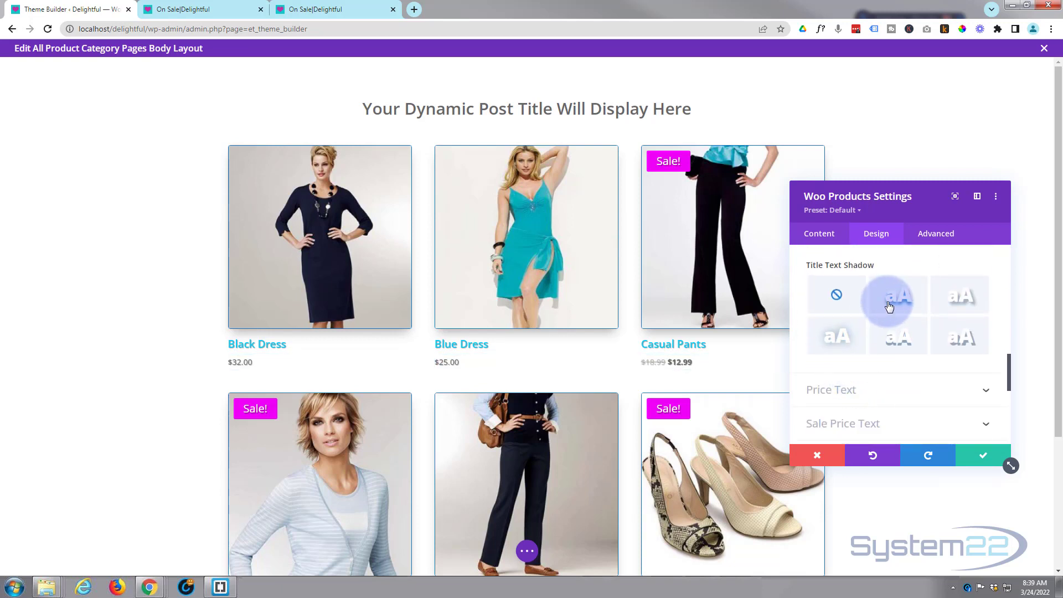
left_click(959, 305)
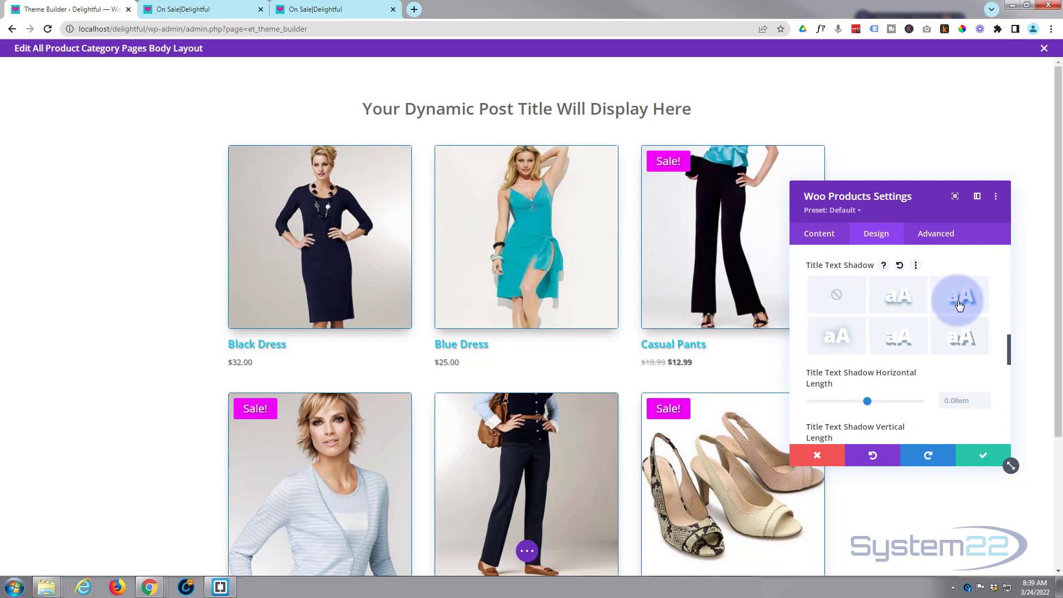
left_click(963, 342)
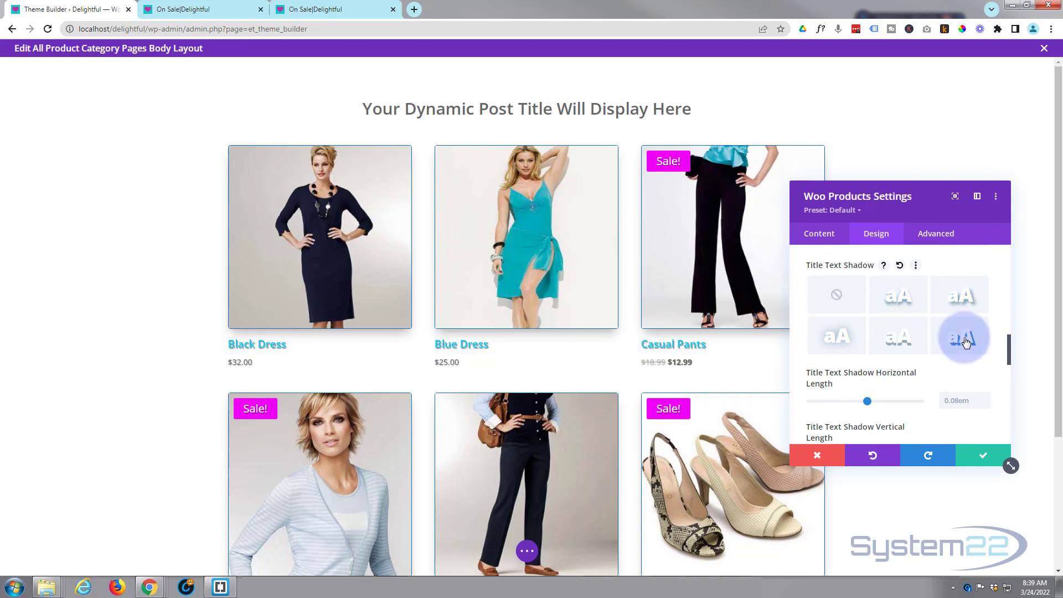
left_click(836, 294)
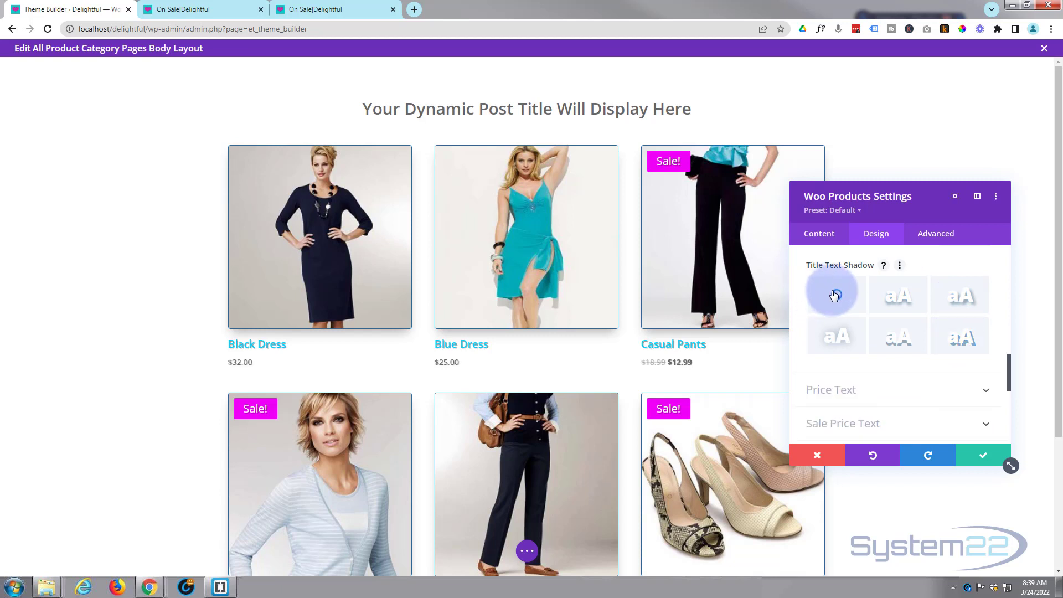
Step: Set the product price text size to 19px
scroll(836, 294, "down", 1)
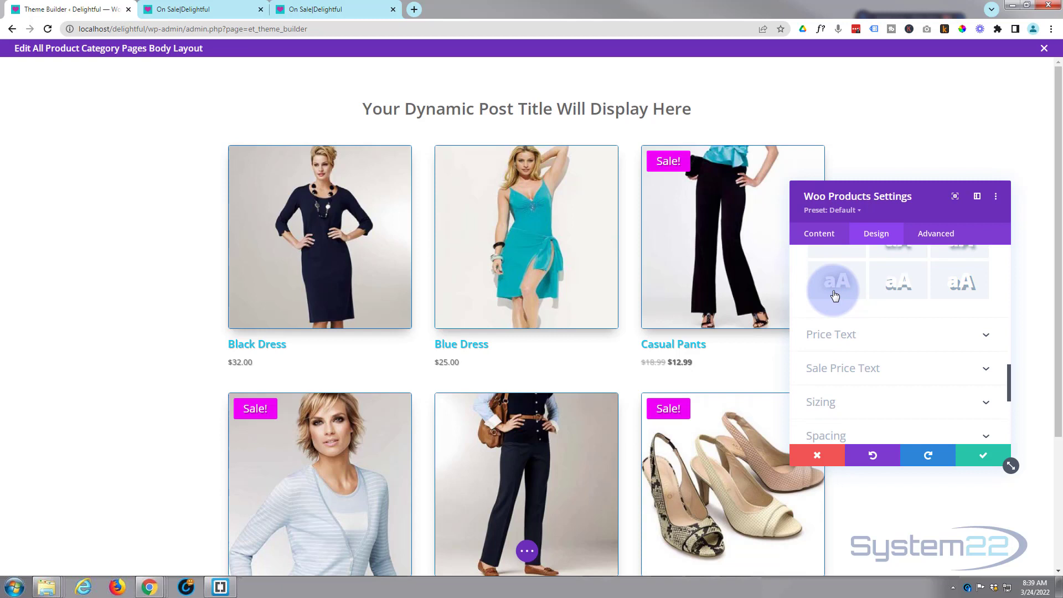
left_click(889, 335)
scroll(886, 339, "down", 4)
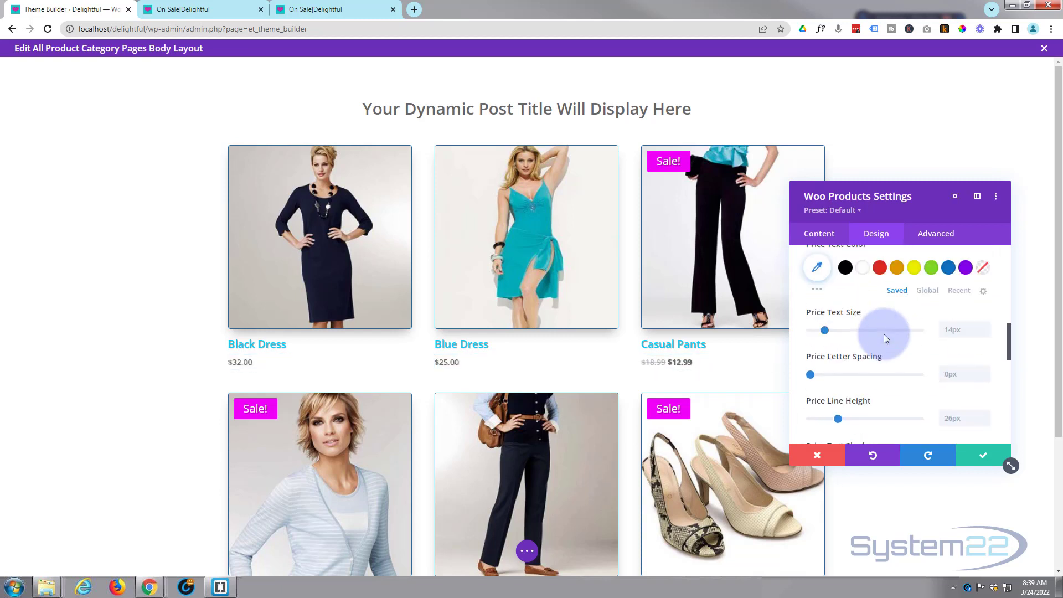
left_click_drag(827, 323, 831, 318)
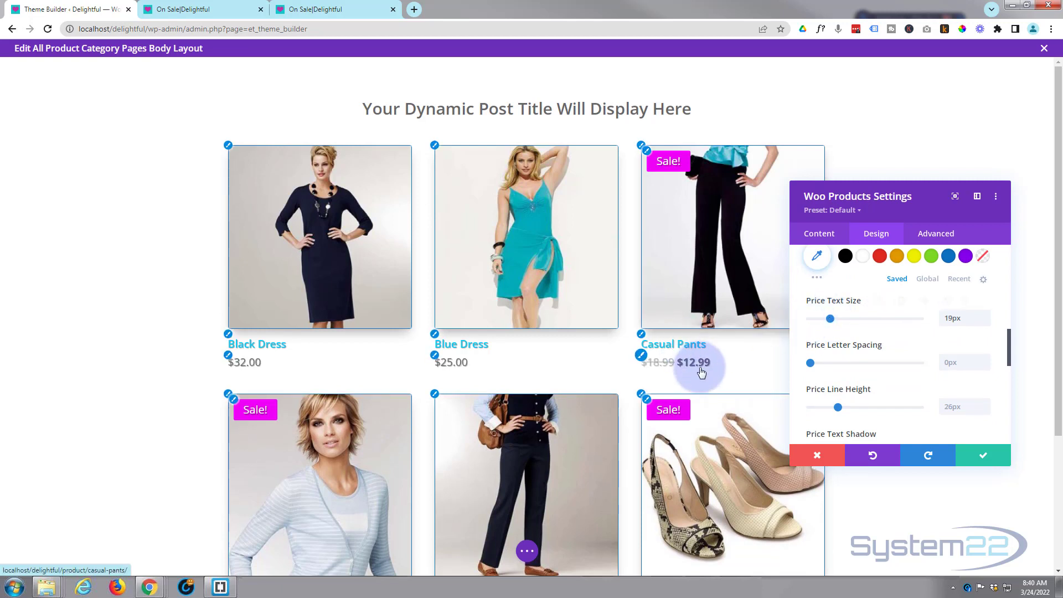
Step: Set the sale price text color to bright green #2af73e
scroll(874, 319, "down", 8)
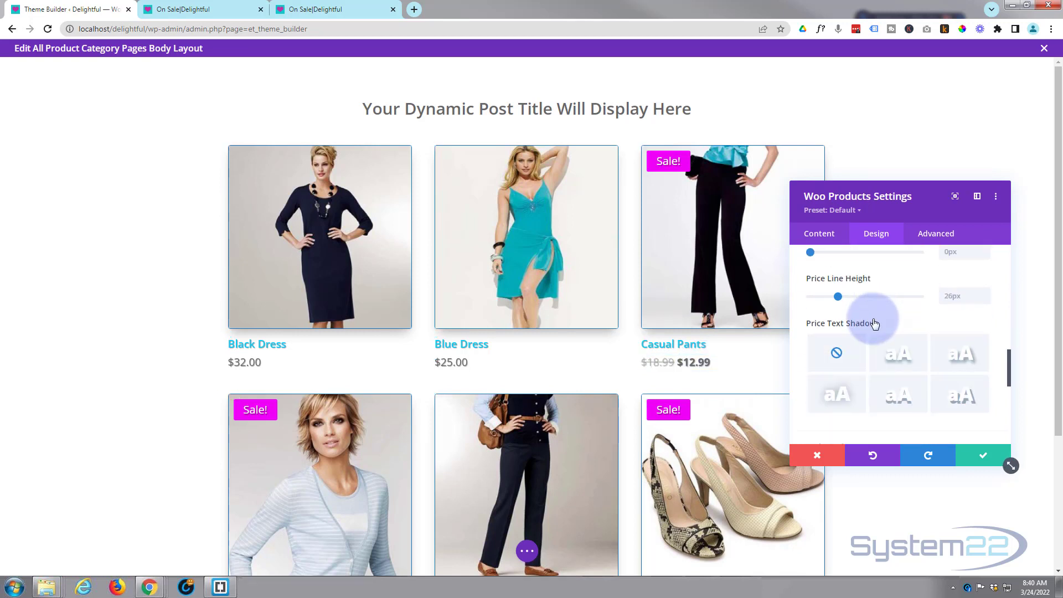
left_click(886, 281)
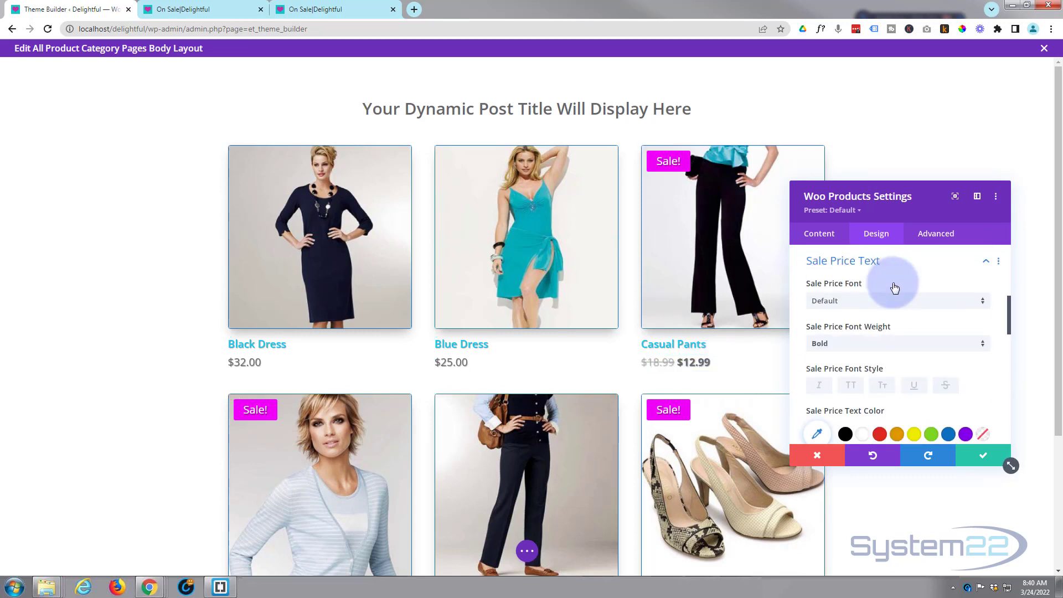
scroll(888, 308, "down", 1)
left_click(932, 380)
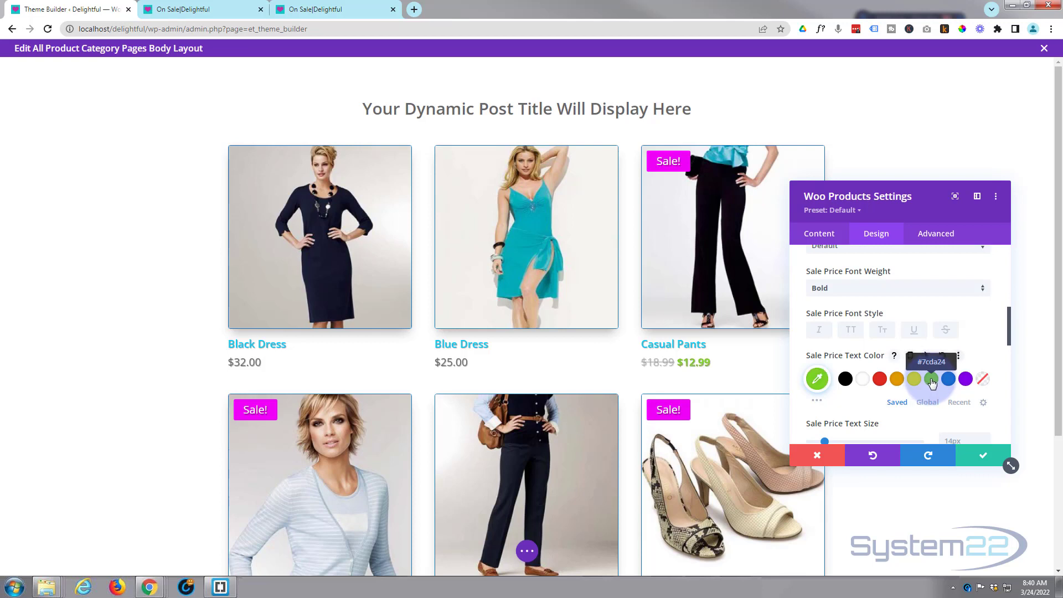
left_click(817, 379)
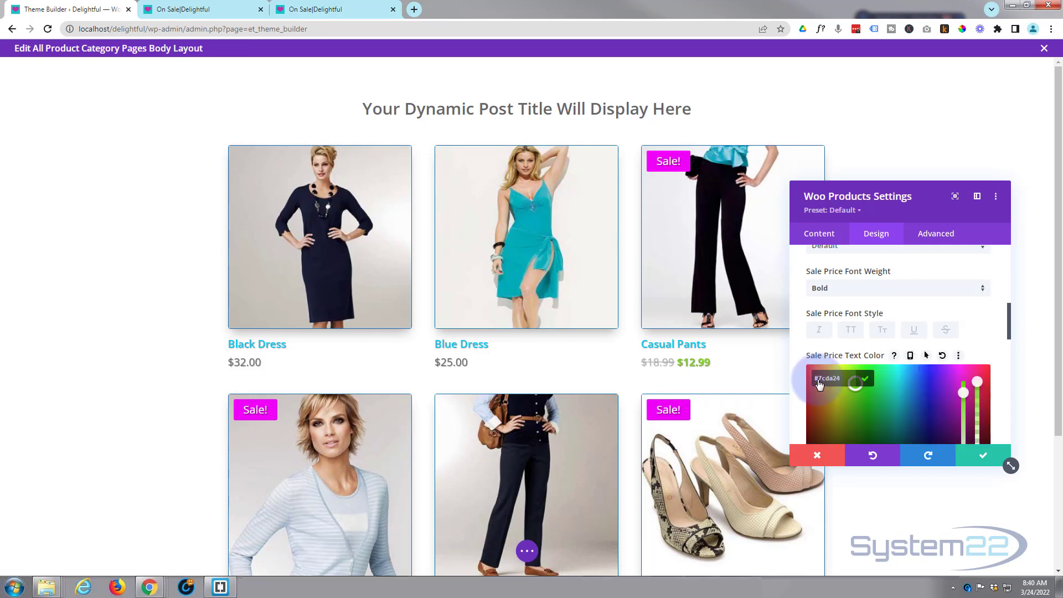
left_click(856, 384)
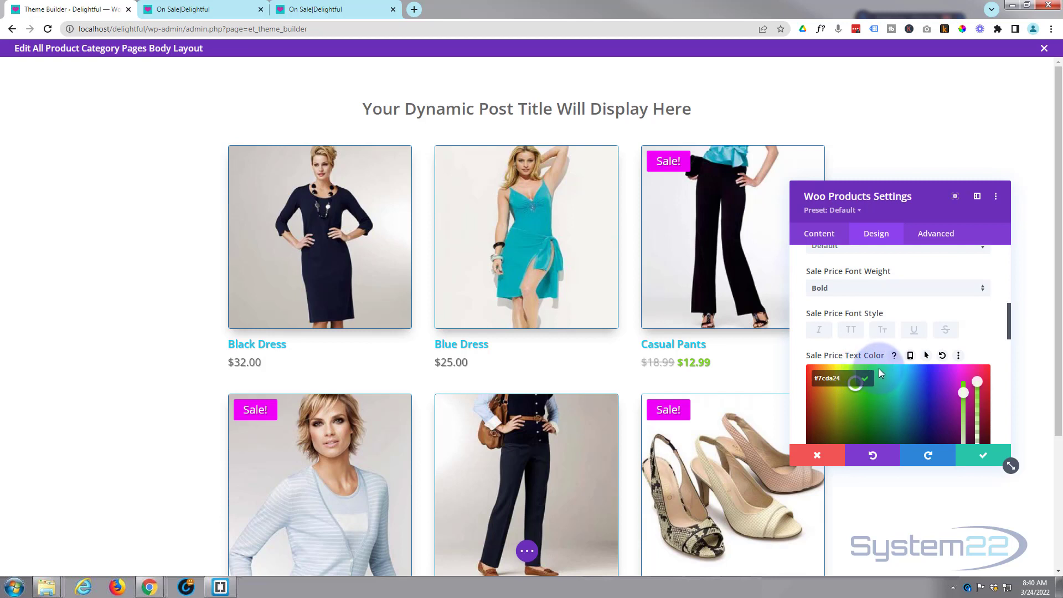
left_click_drag(879, 367, 872, 368)
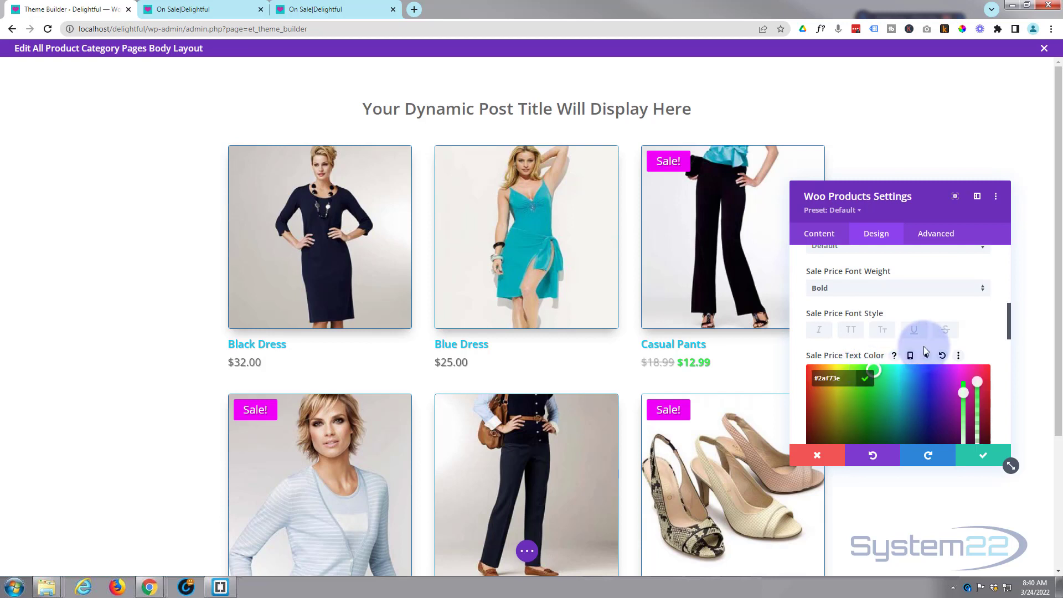
Step: Apply the third text shadow option, counting none as the first, to the sale price text
scroll(924, 347, "down", 3)
scroll(924, 347, "down", 3)
left_click(952, 321)
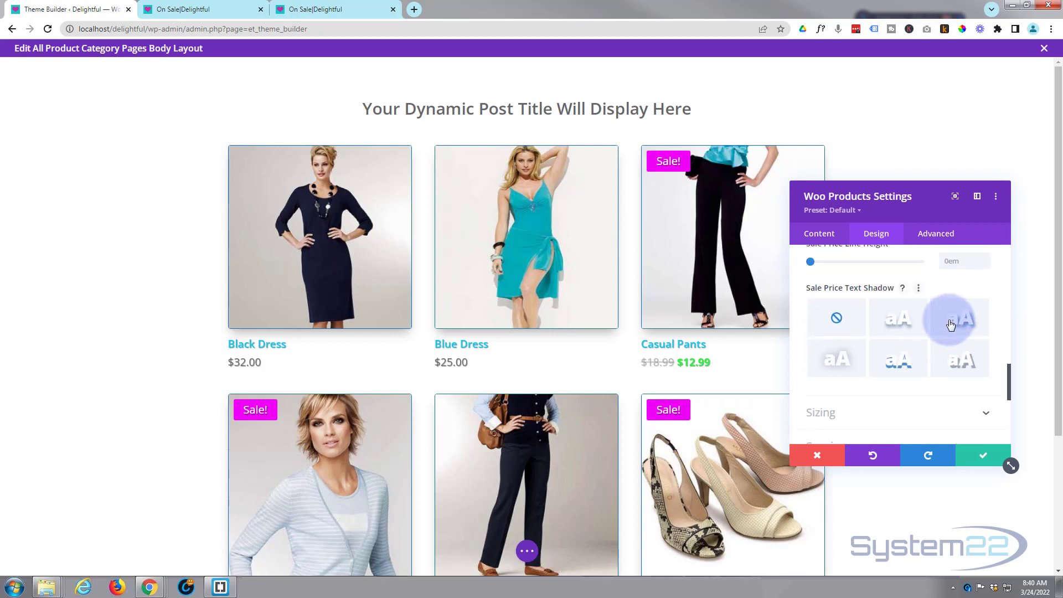
left_click(887, 422)
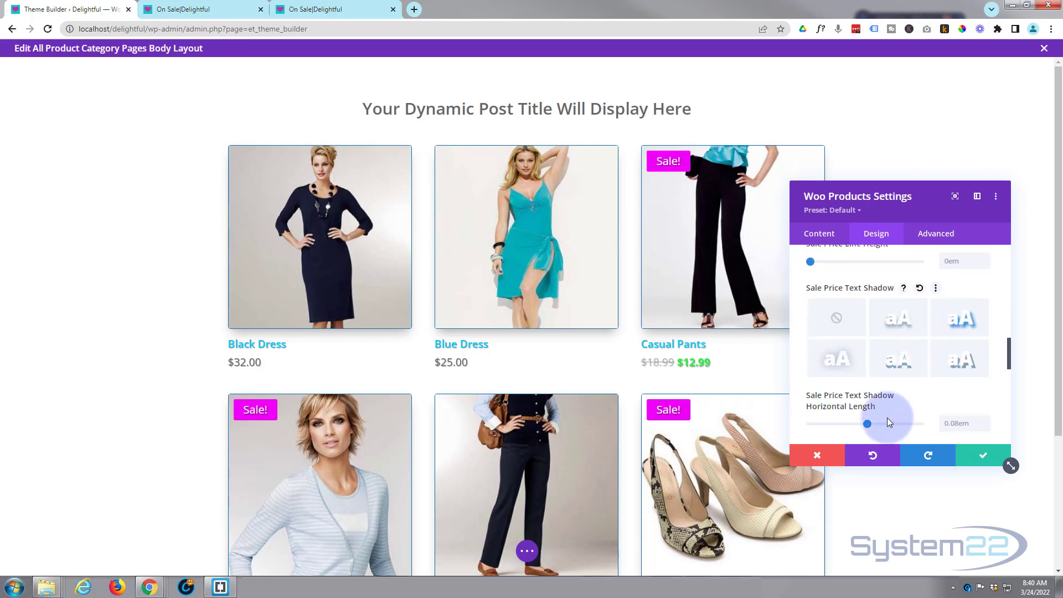
scroll(866, 417, "up", 3)
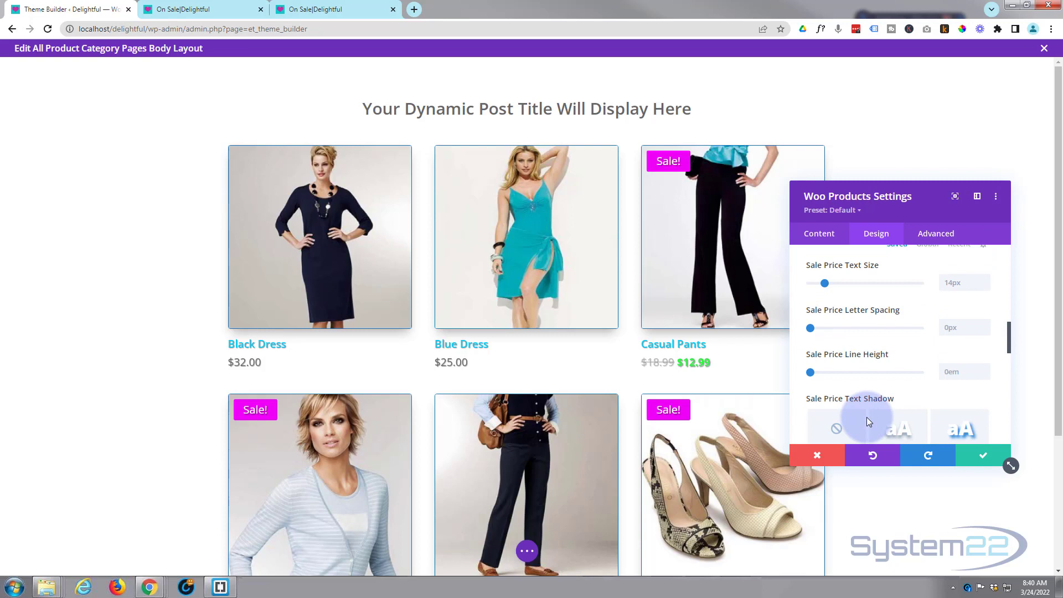
Step: Set the sale price text size to 27px and save the Woo Products module settings
left_click(835, 283)
left_click_drag(835, 281, 839, 282)
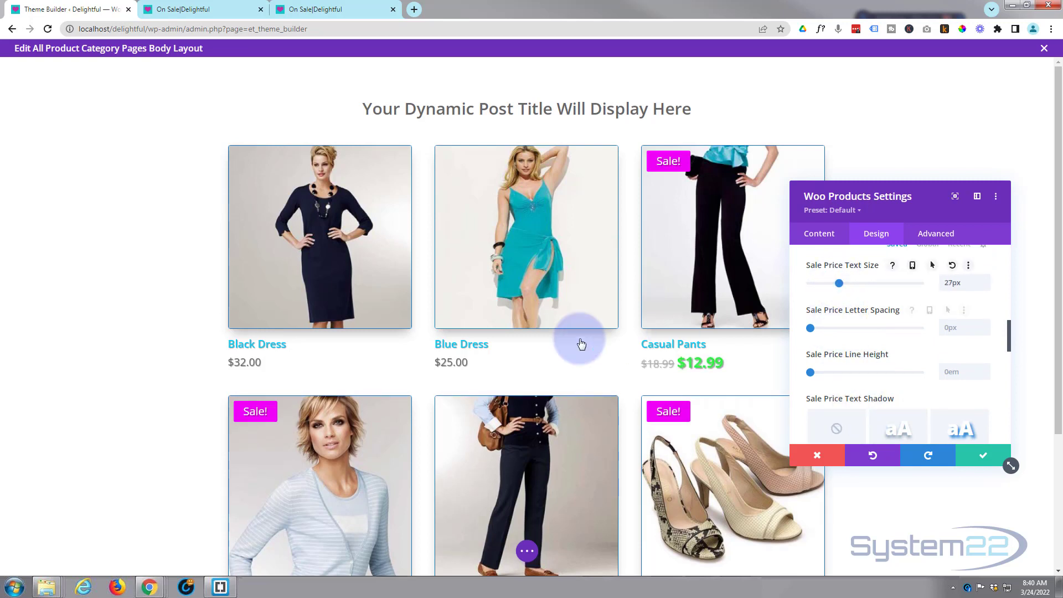
scroll(524, 348, "down", 3)
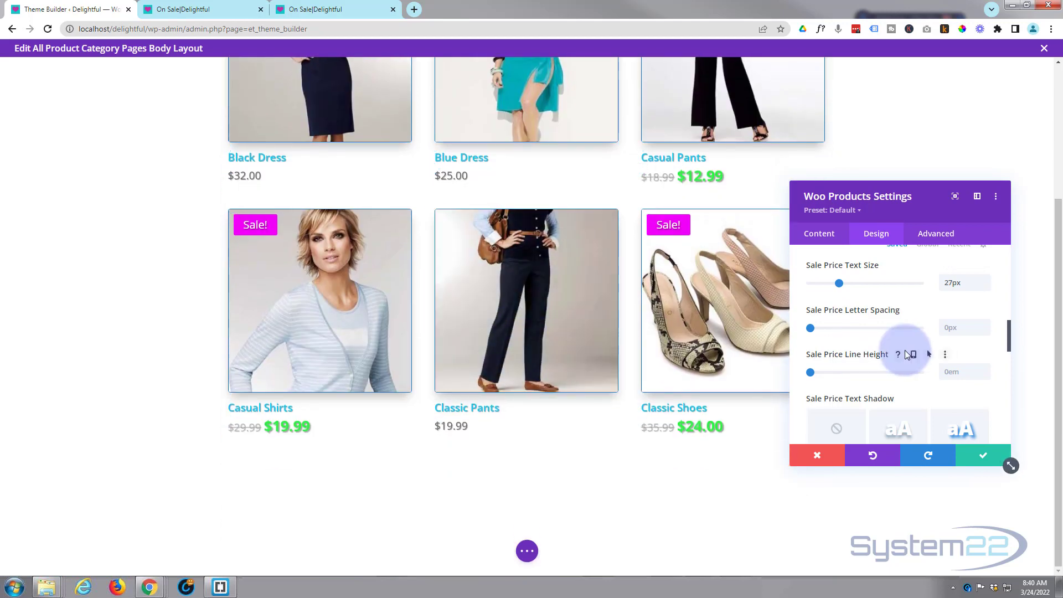
scroll(907, 357, "down", 3)
scroll(907, 357, "down", 5)
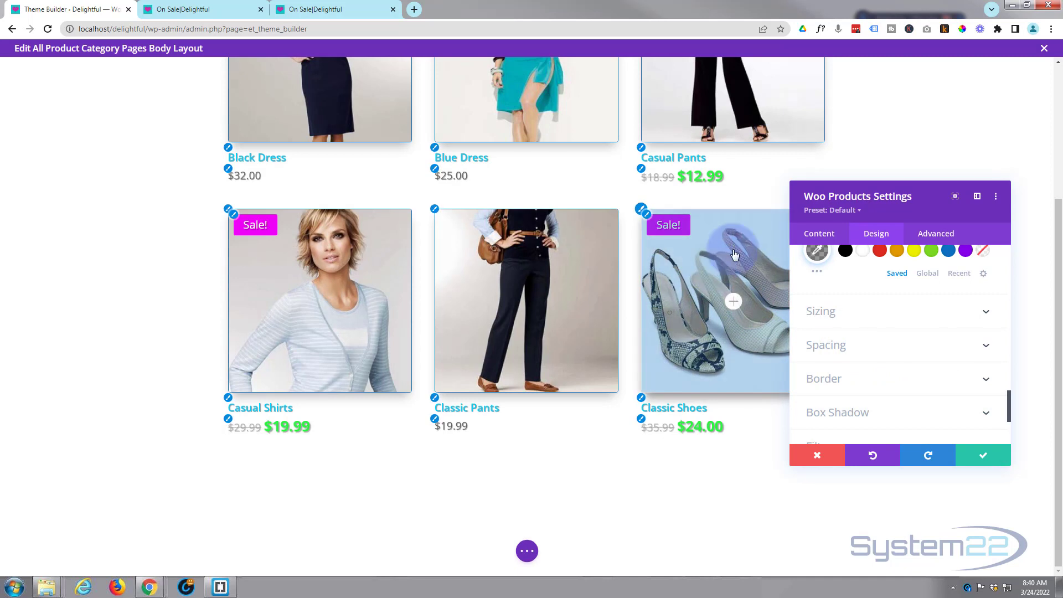
scroll(870, 346, "down", 1)
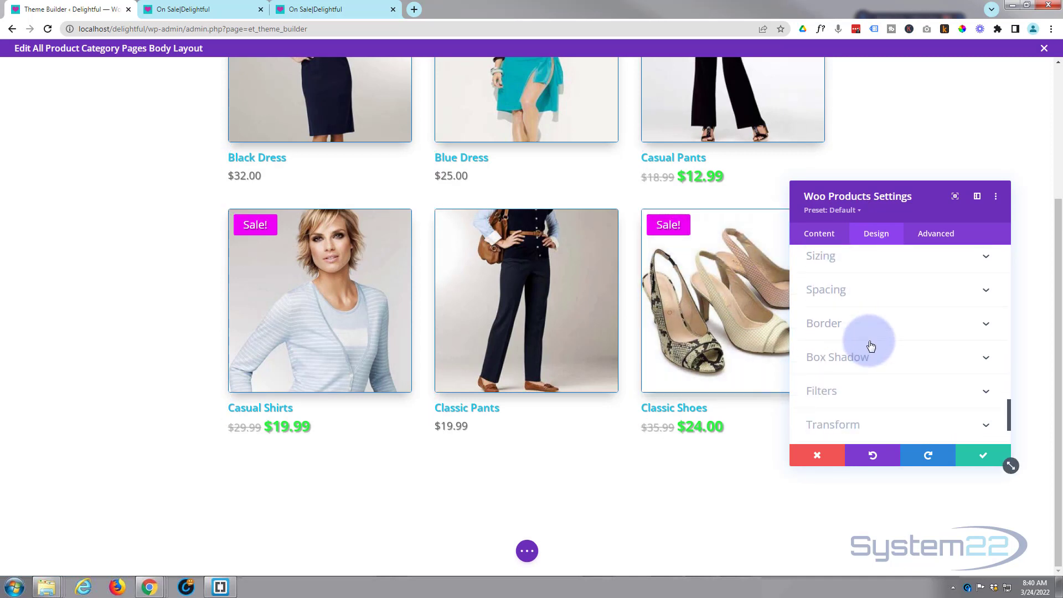
scroll(871, 346, "down", 2)
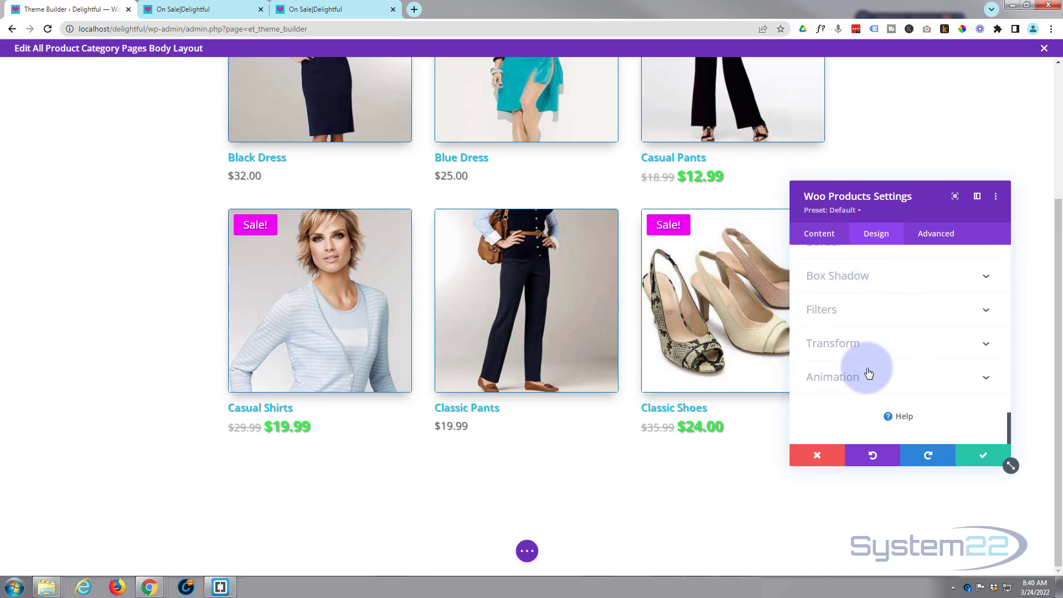
left_click(978, 460)
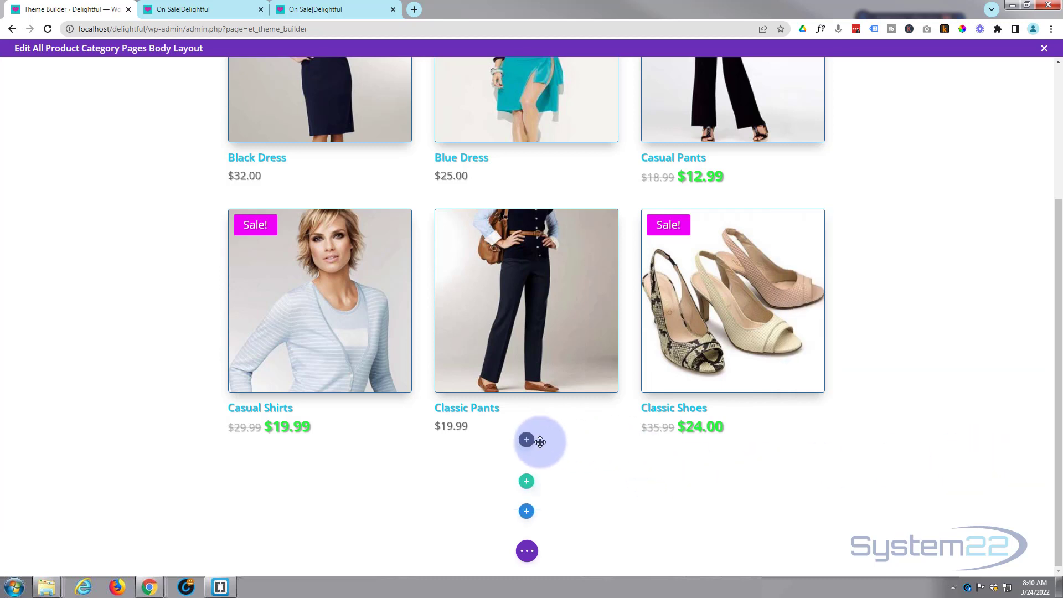
Step: Add a single-column row below the products grid and insert a Woo Cart Products module in it
left_click(526, 483)
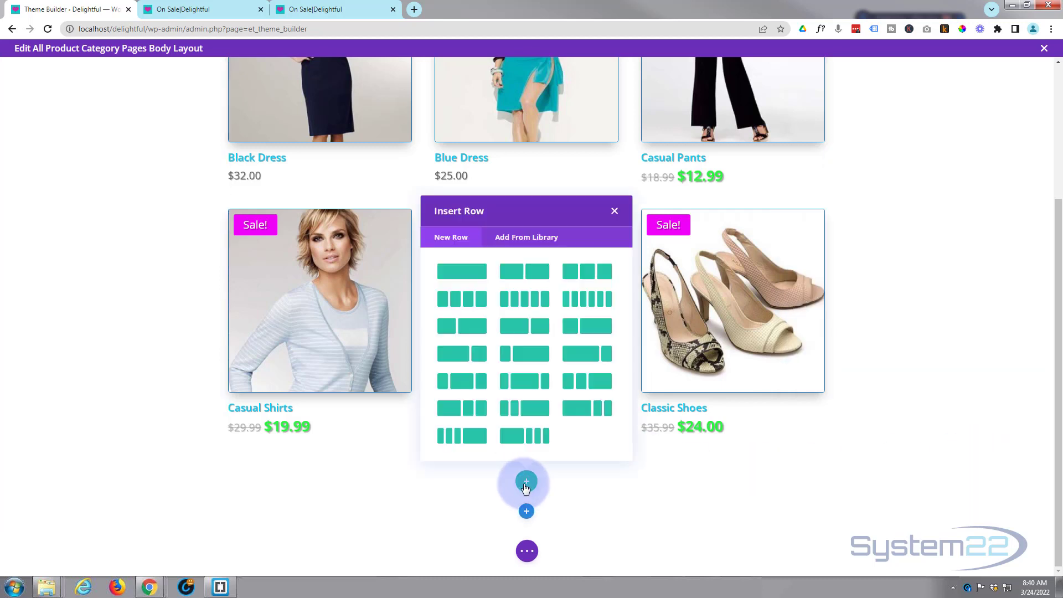
left_click(464, 283)
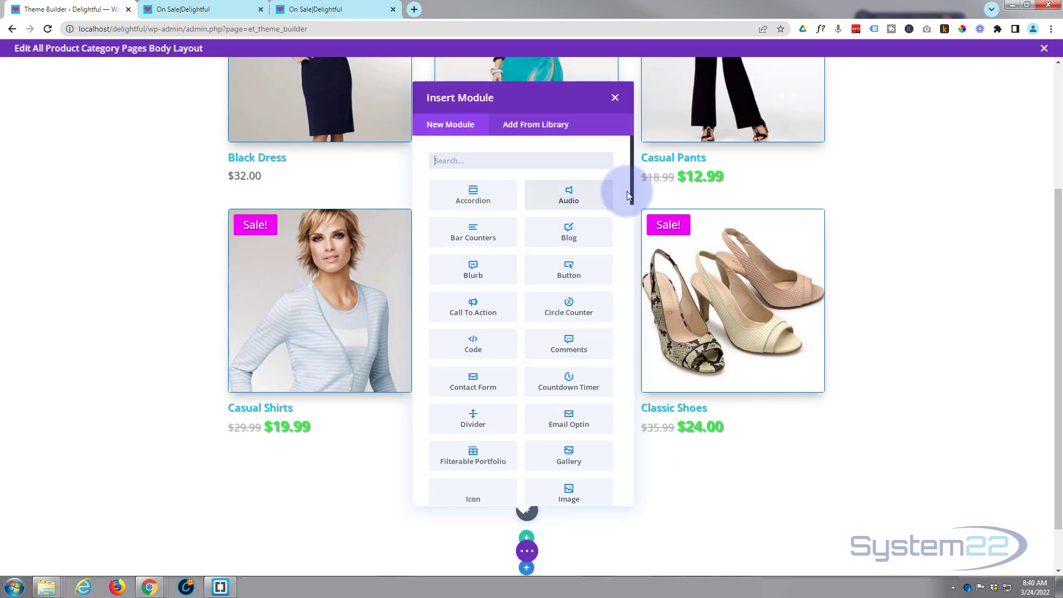
left_click_drag(633, 195, 630, 507)
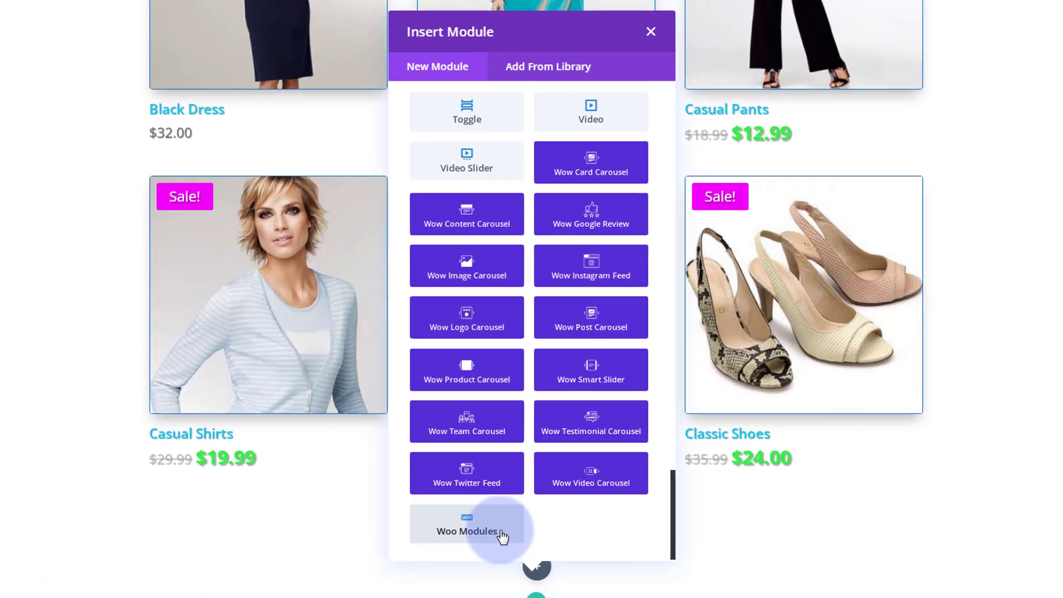
left_click(490, 479)
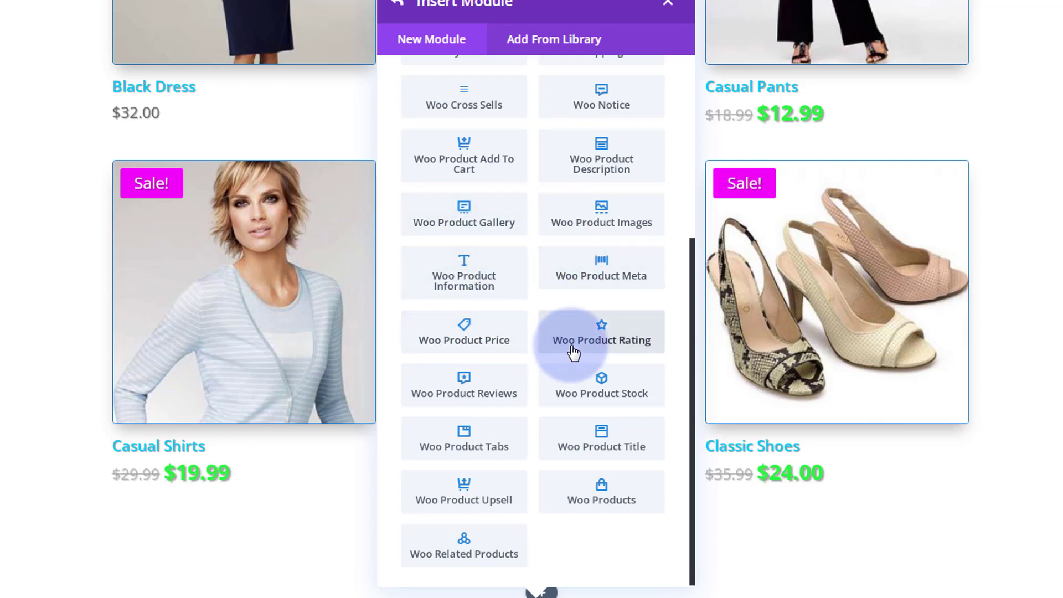
scroll(574, 352, "up", 3)
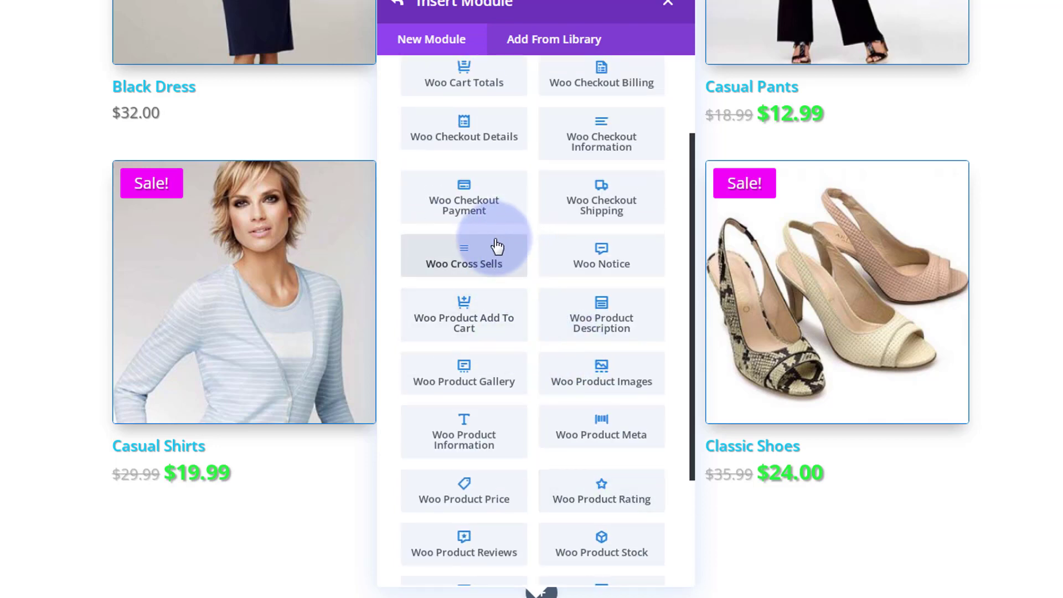
scroll(493, 233, "up", 2)
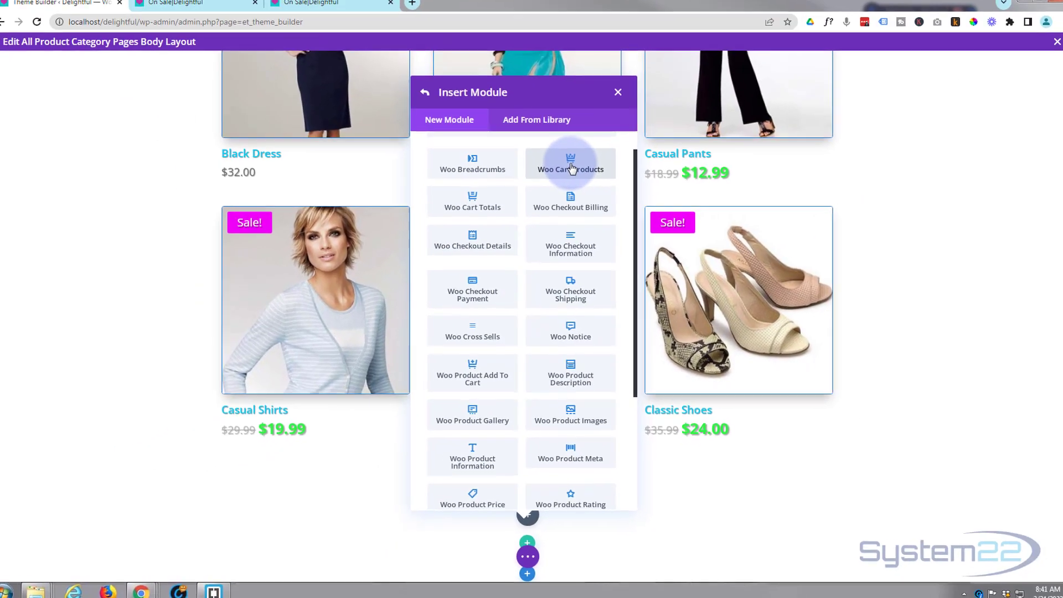
left_click(571, 167)
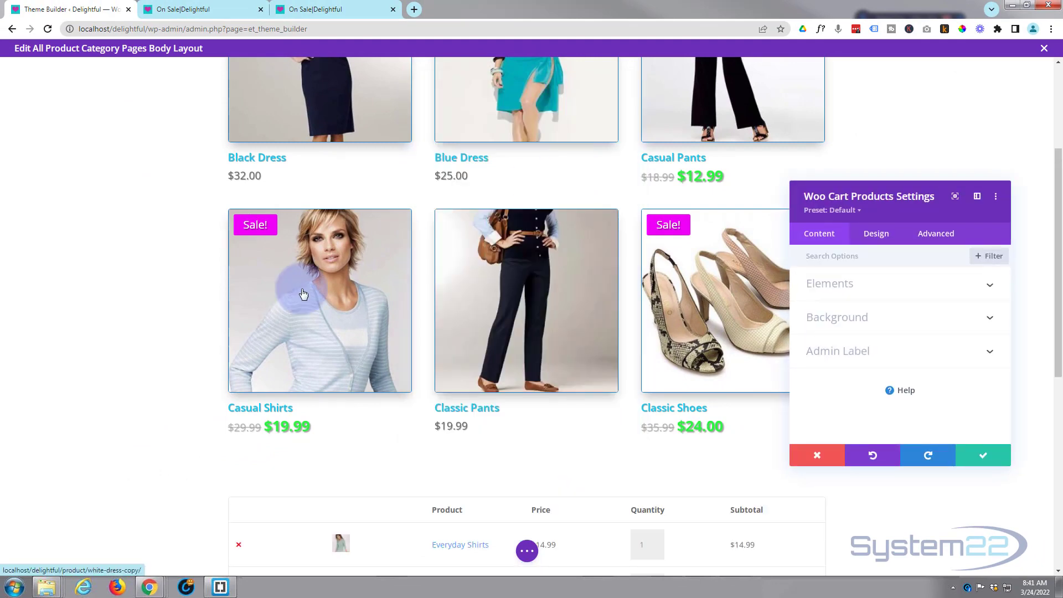
scroll(190, 360, "down", 4)
scroll(190, 362, "down", 2)
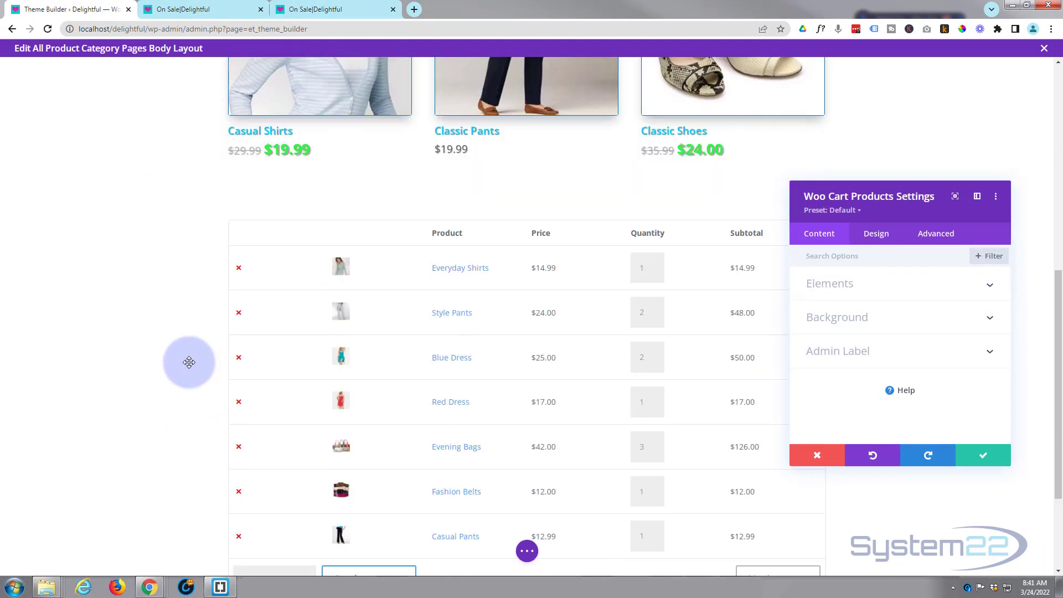
scroll(189, 362, "up", 4)
scroll(190, 362, "up", 4)
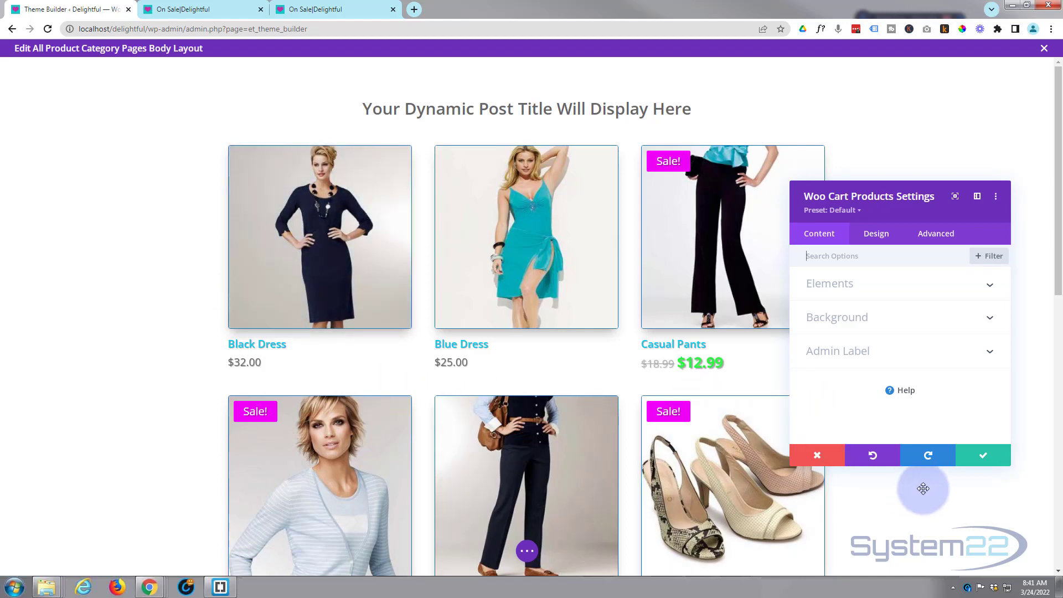
Step: Open the live store's home page and look through its section backgrounds and product displays
left_click(194, 9)
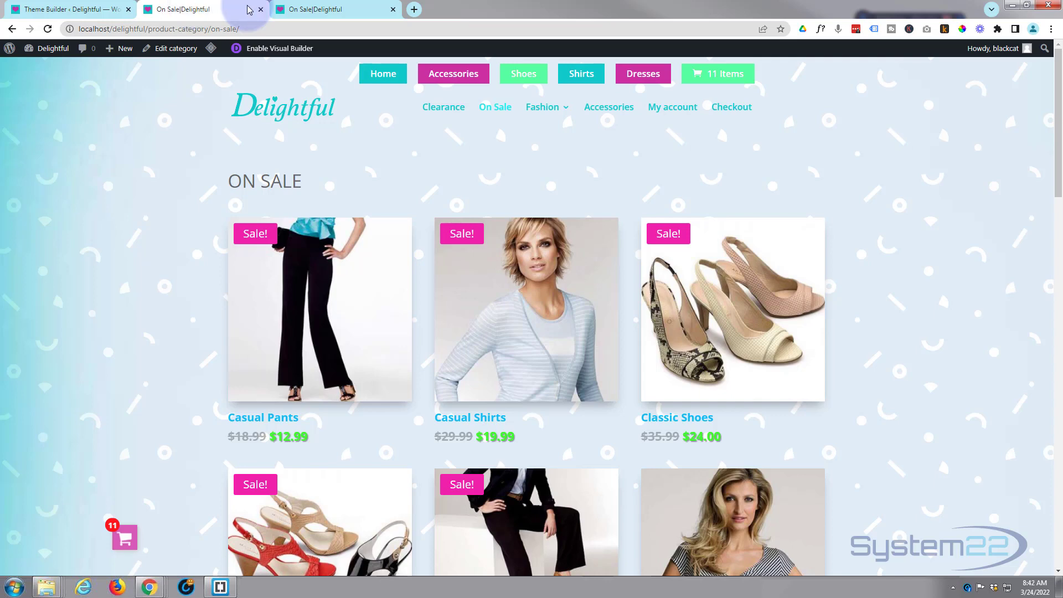
left_click(381, 80)
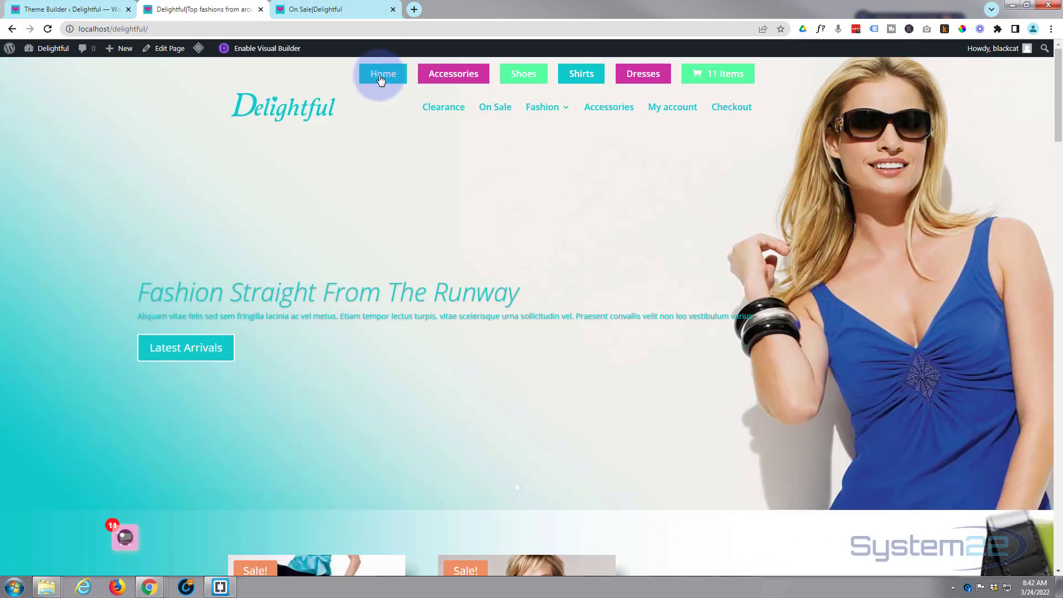
scroll(383, 207, "down", 5)
scroll(383, 207, "down", 15)
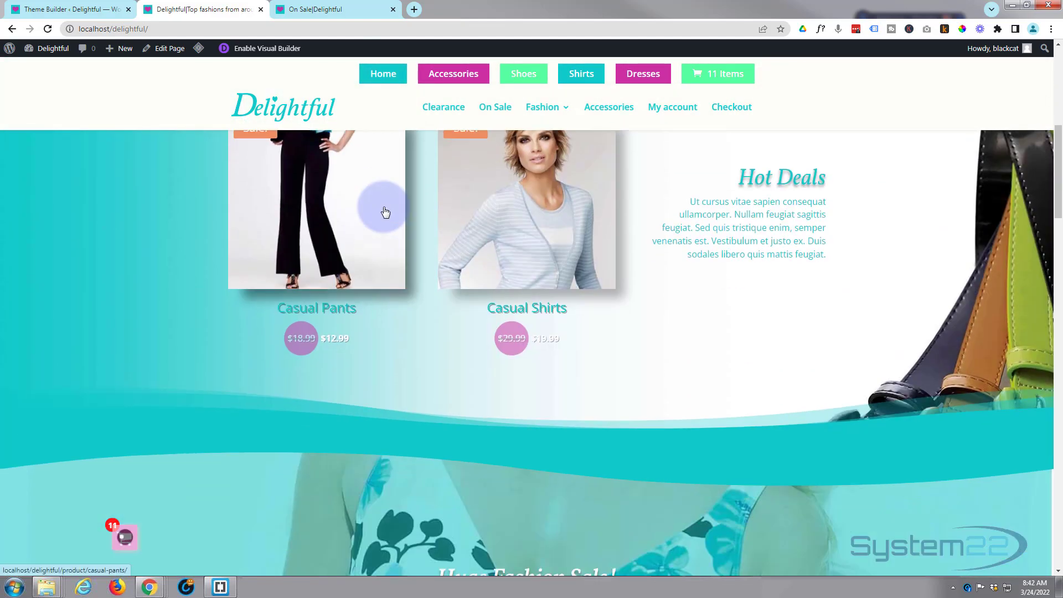
scroll(383, 208, "down", 15)
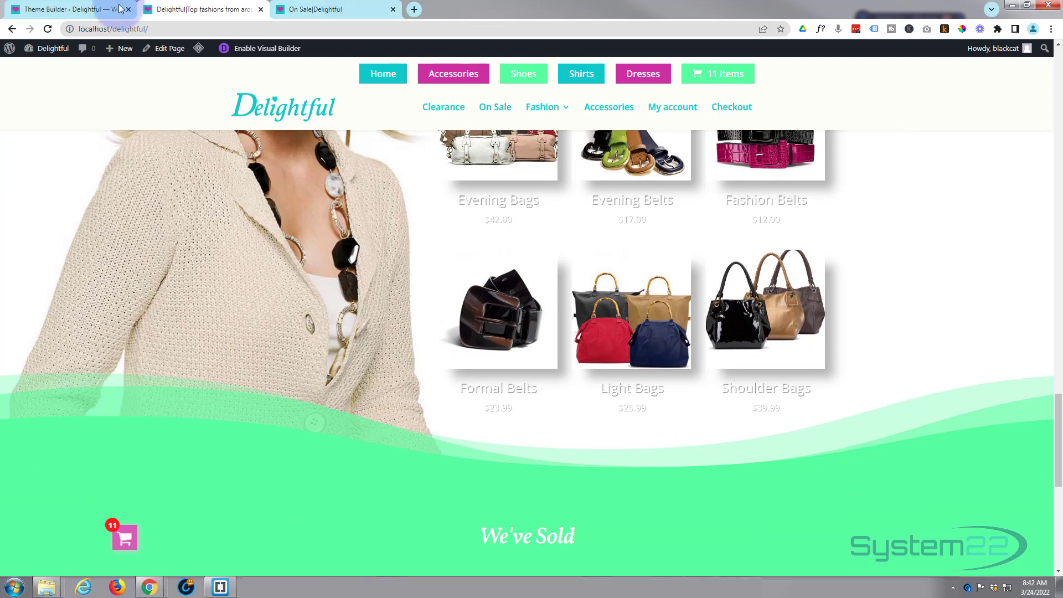
Step: Return to the Theme Builder layout and save the Woo Cart Products module settings
left_click(84, 11)
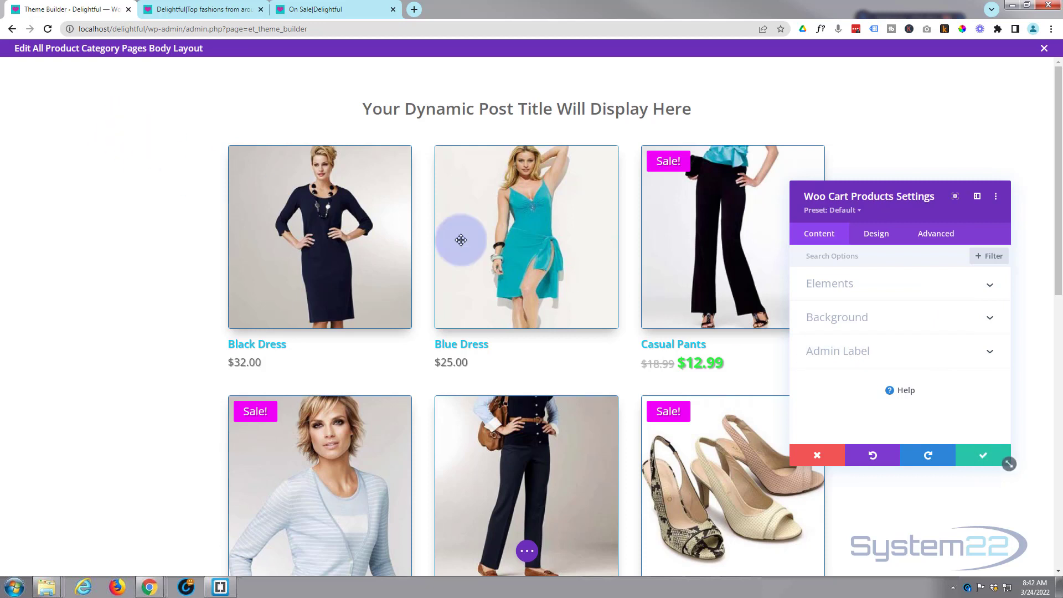
left_click(983, 454)
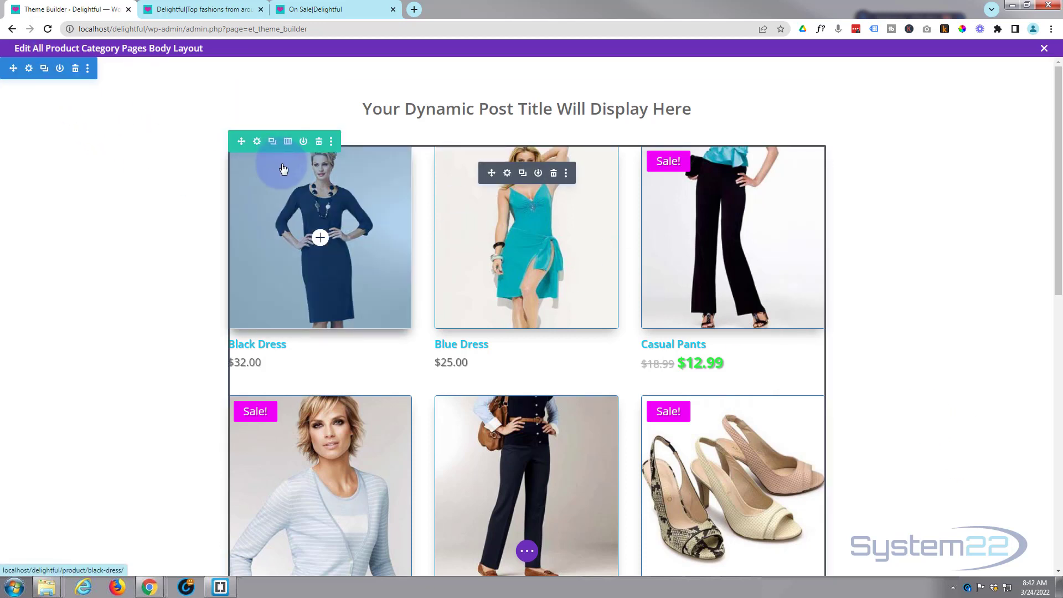
Step: Set bgb1.jpg from the media library as the background image of the section holding the products
left_click(29, 71)
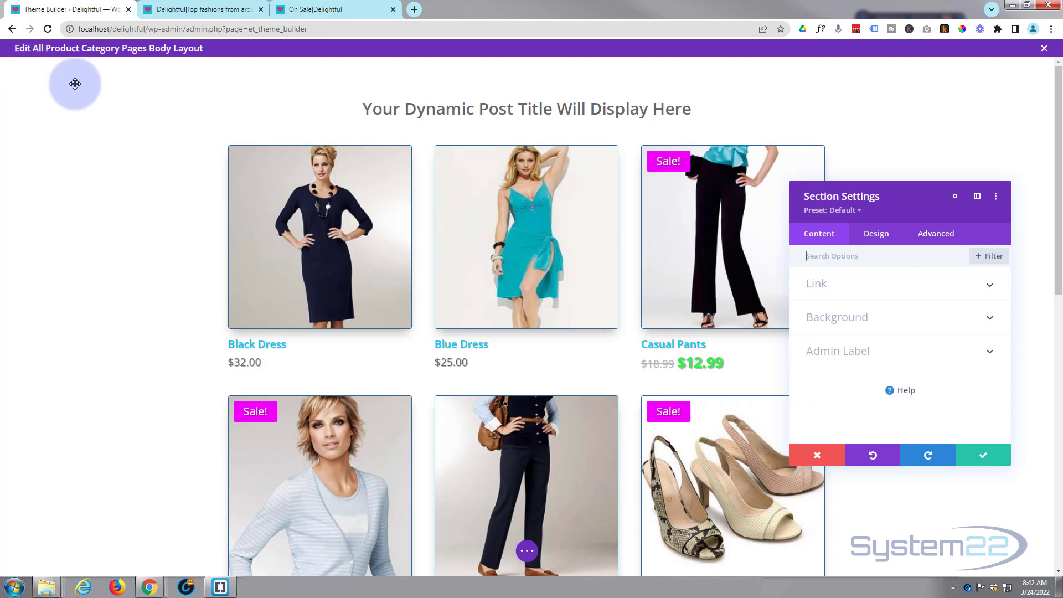
left_click(928, 320)
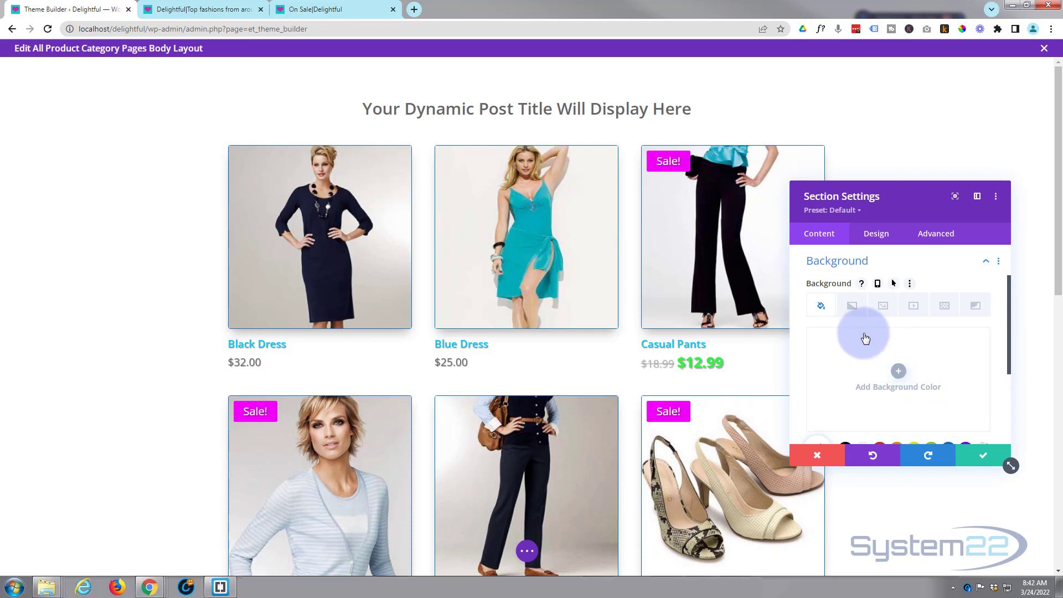
left_click(885, 306)
left_click(902, 374)
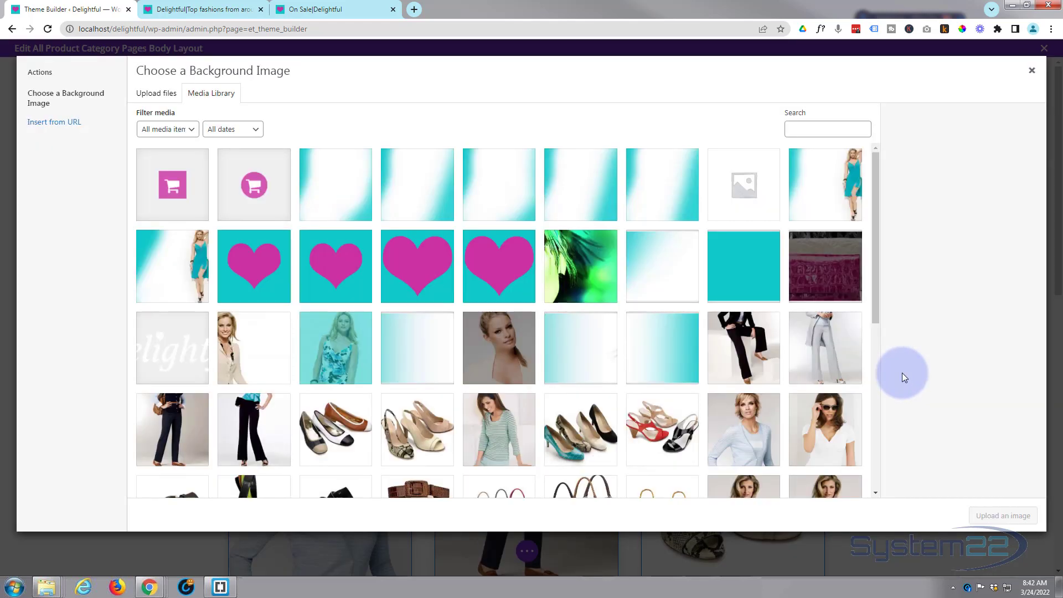
left_click(328, 198)
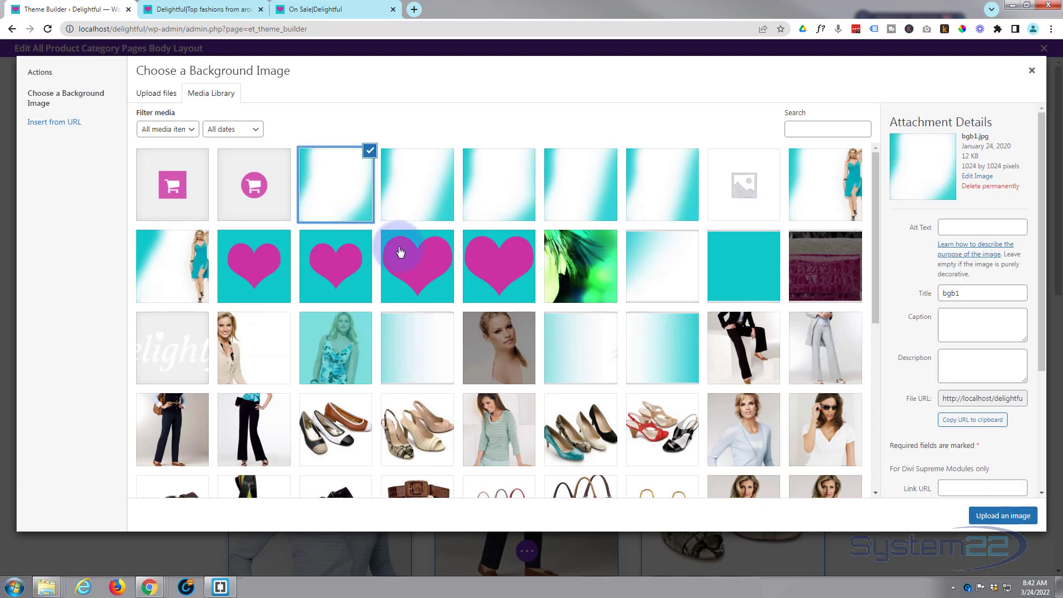
left_click(994, 521)
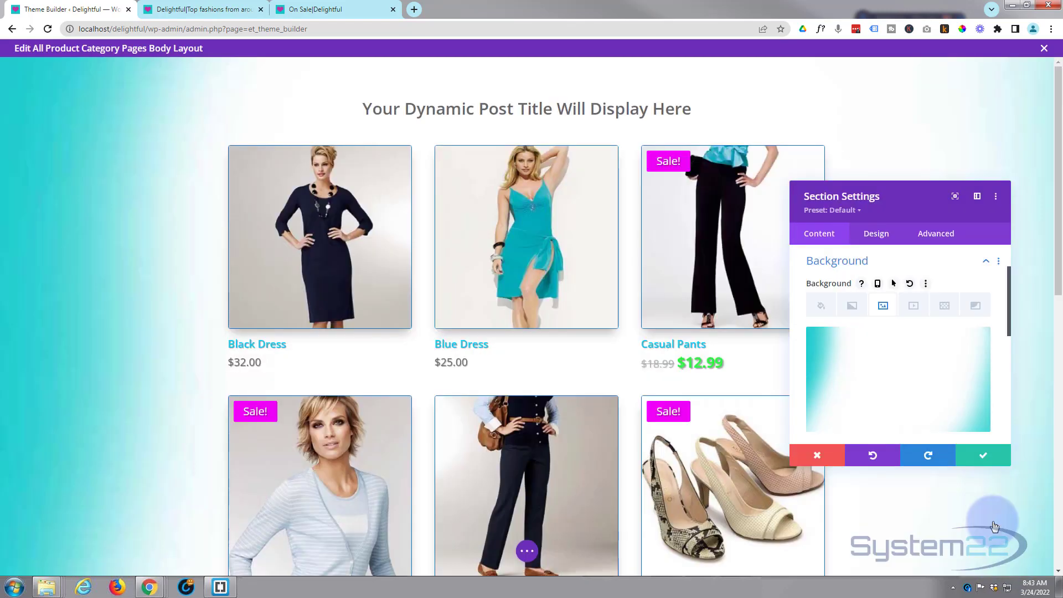
Step: Add a Confetti background pattern to the section over its background image
left_click(947, 311)
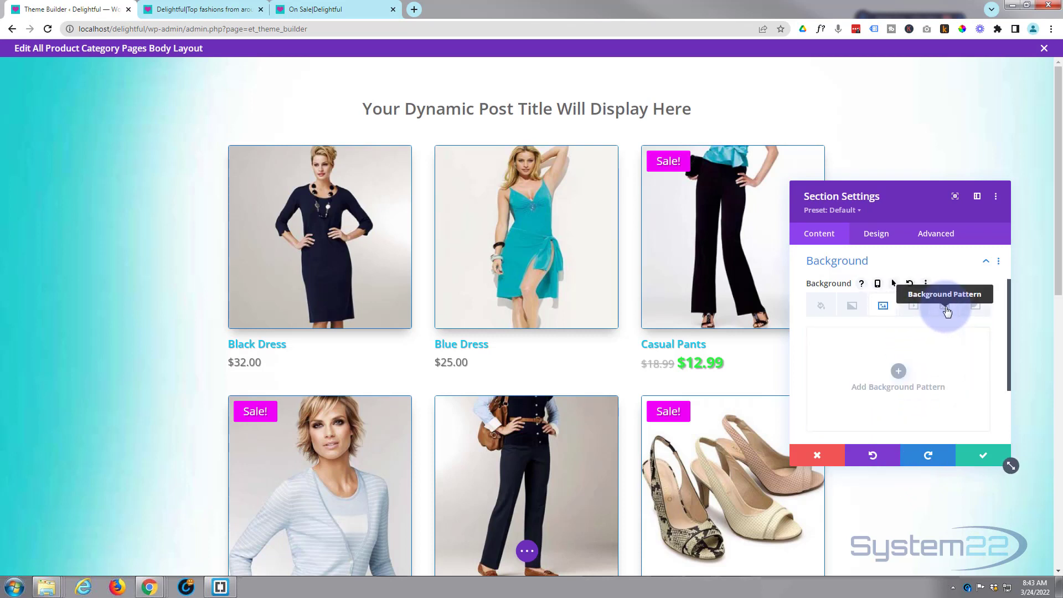
left_click(900, 372)
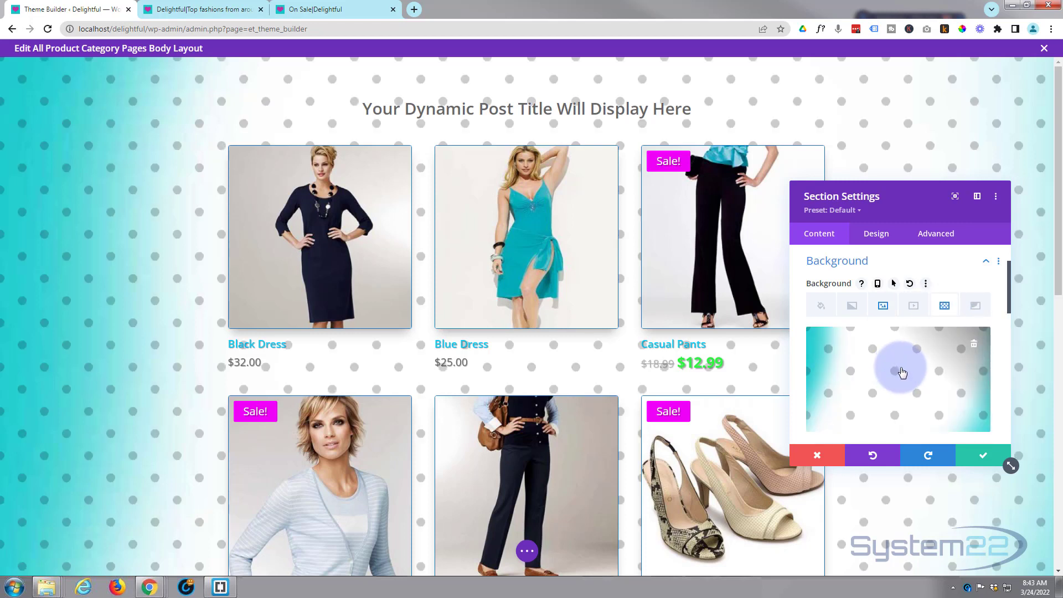
scroll(902, 355, "down", 3)
left_click(901, 346)
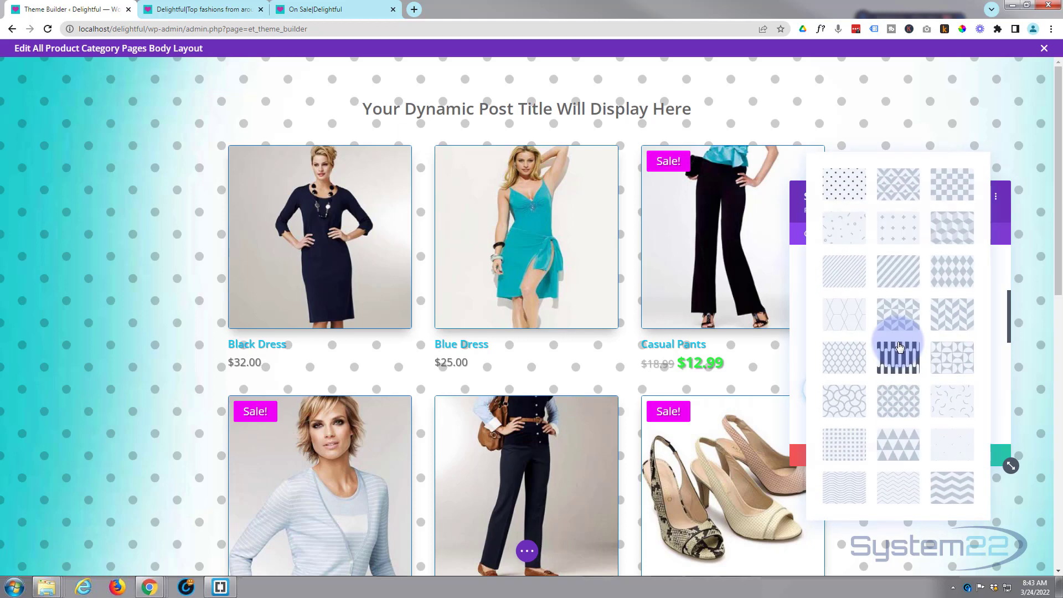
left_click(846, 231)
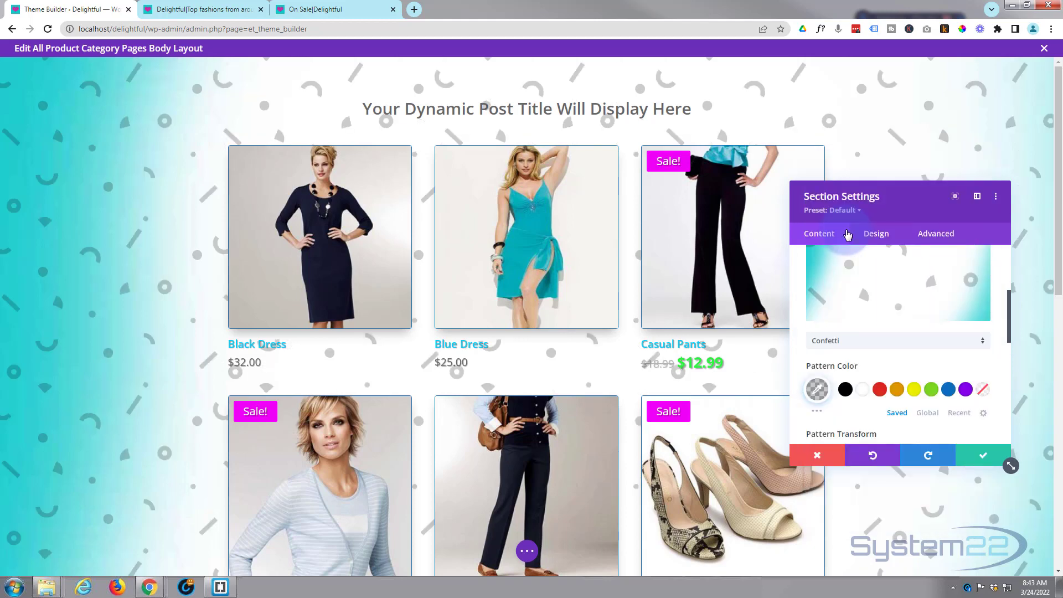
Step: Color the Confetti pattern blue #0c71c3 and lower its opacity to 0.24
left_click(949, 391)
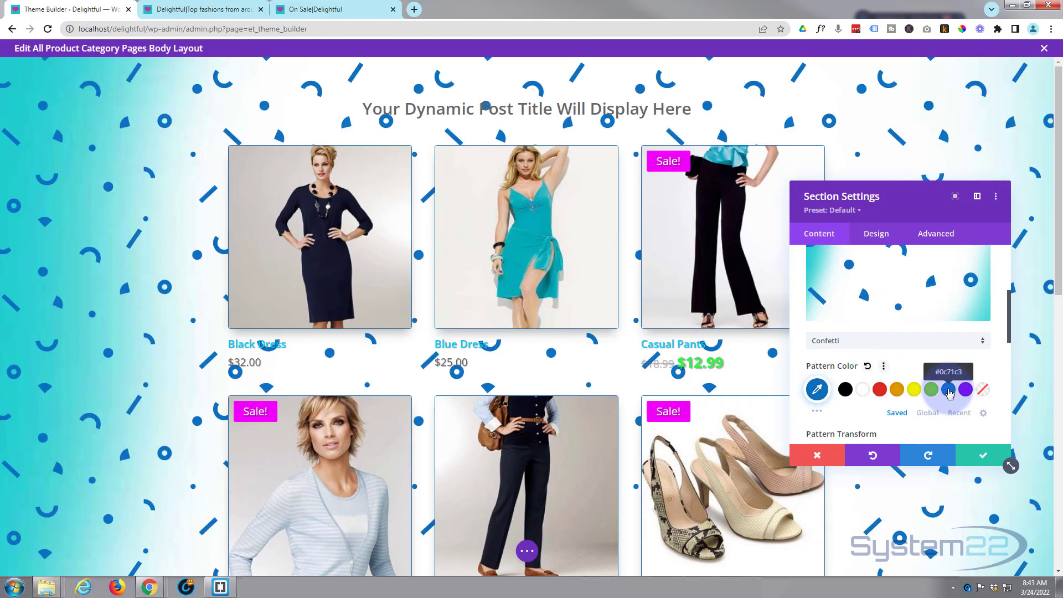
left_click(818, 390)
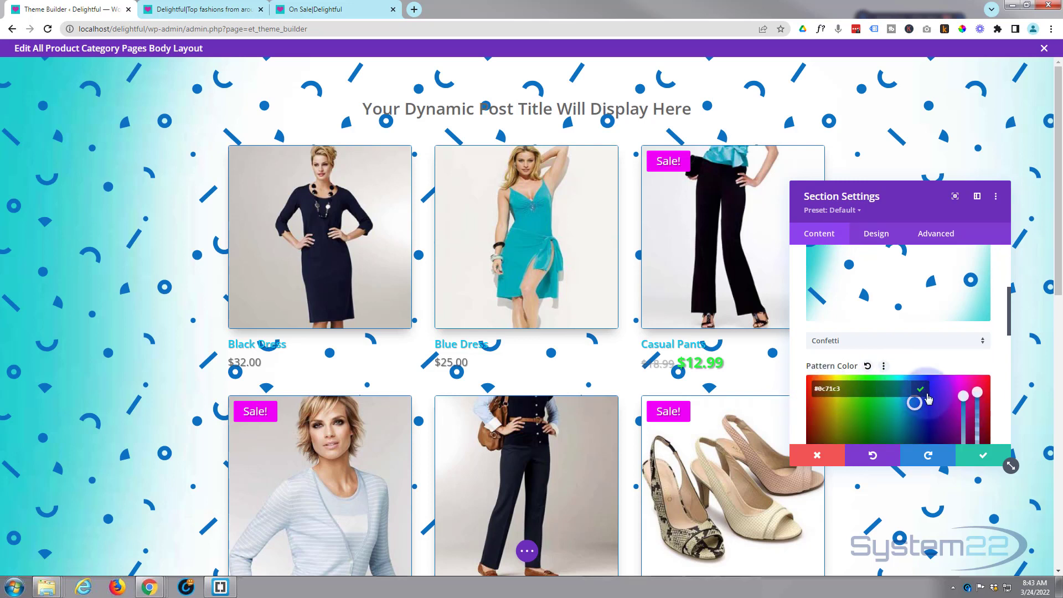
scroll(942, 388, "down", 1)
left_click_drag(979, 338, 983, 398)
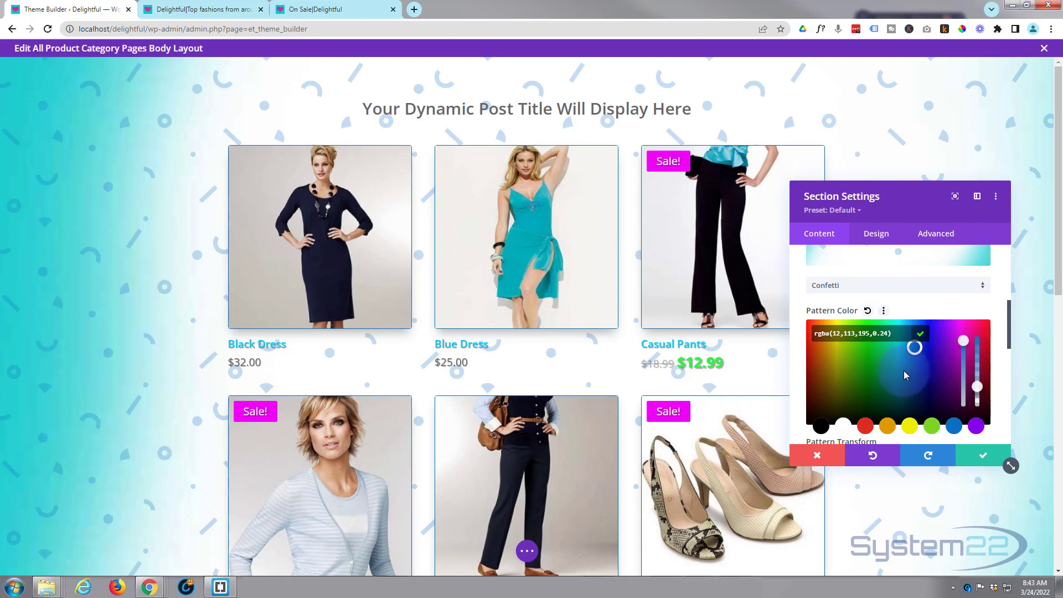
scroll(904, 370, "down", 2)
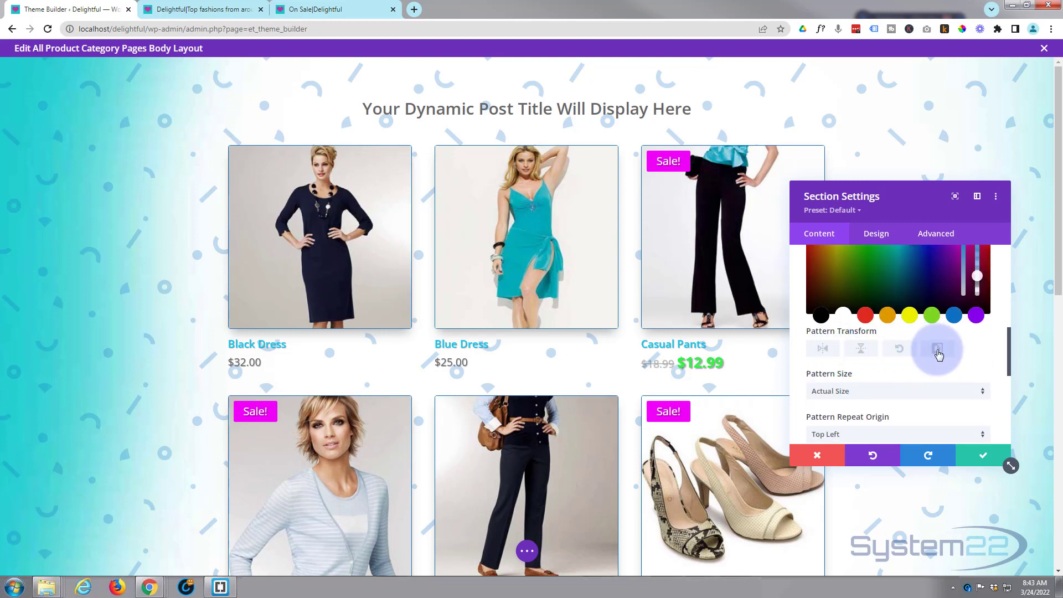
scroll(938, 353, "down", 1)
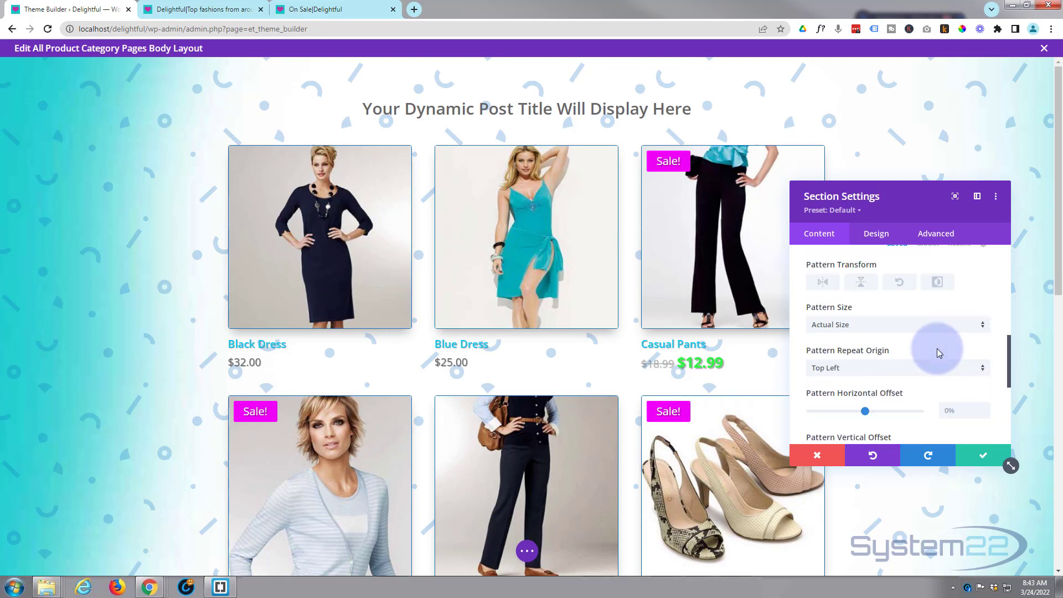
Step: Invert the section's Confetti background pattern and save the section settings
left_click(938, 283)
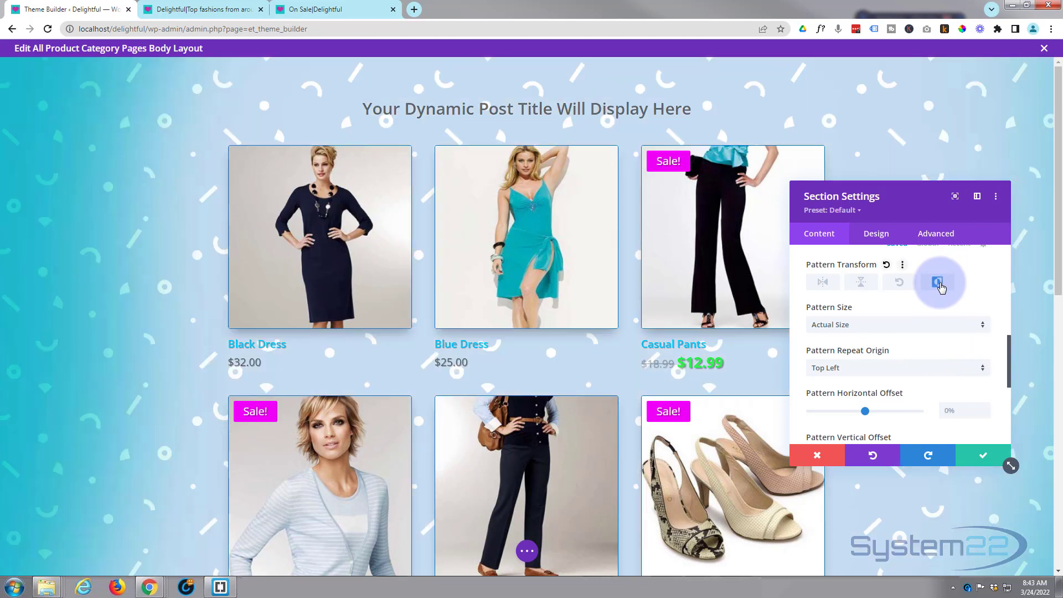
scroll(940, 286, "down", 2)
scroll(940, 295, "down", 2)
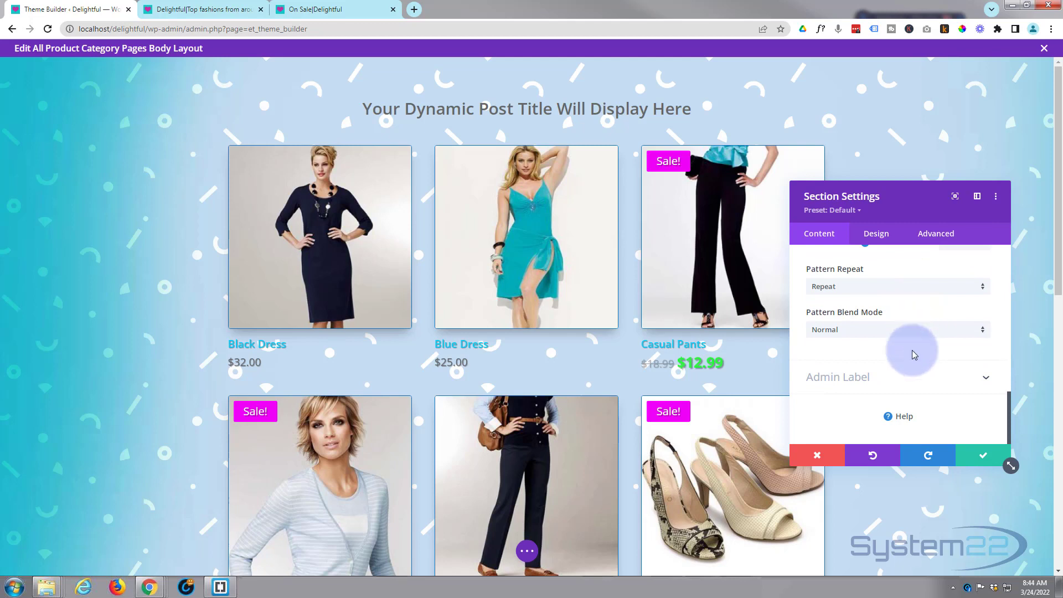
left_click(984, 460)
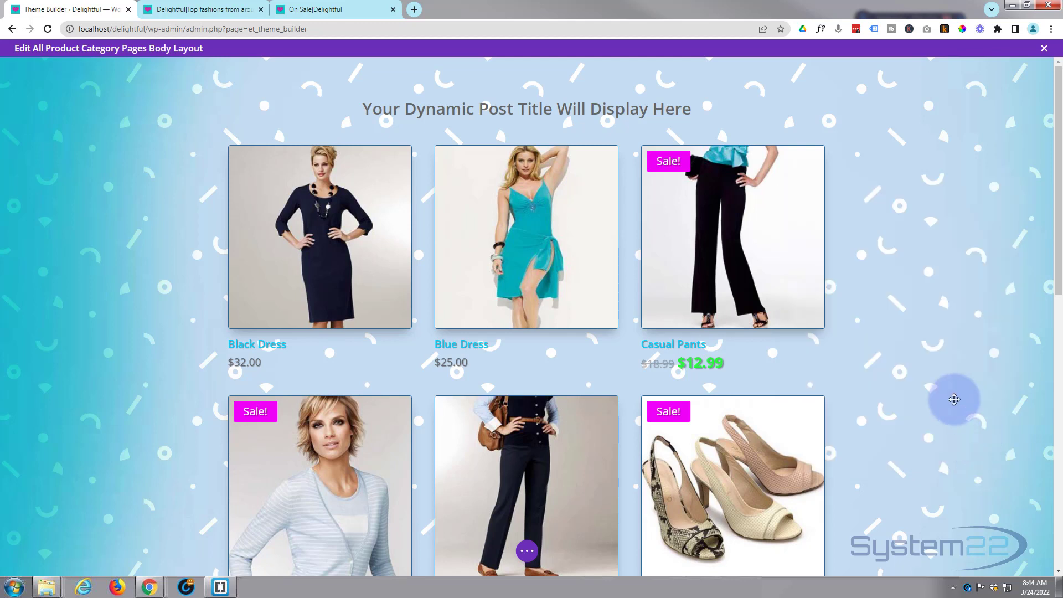
Step: Give the Woo Cart Products module a white background color with its opacity lowered to 0.69
scroll(952, 399, "down", 3)
scroll(955, 399, "down", 4)
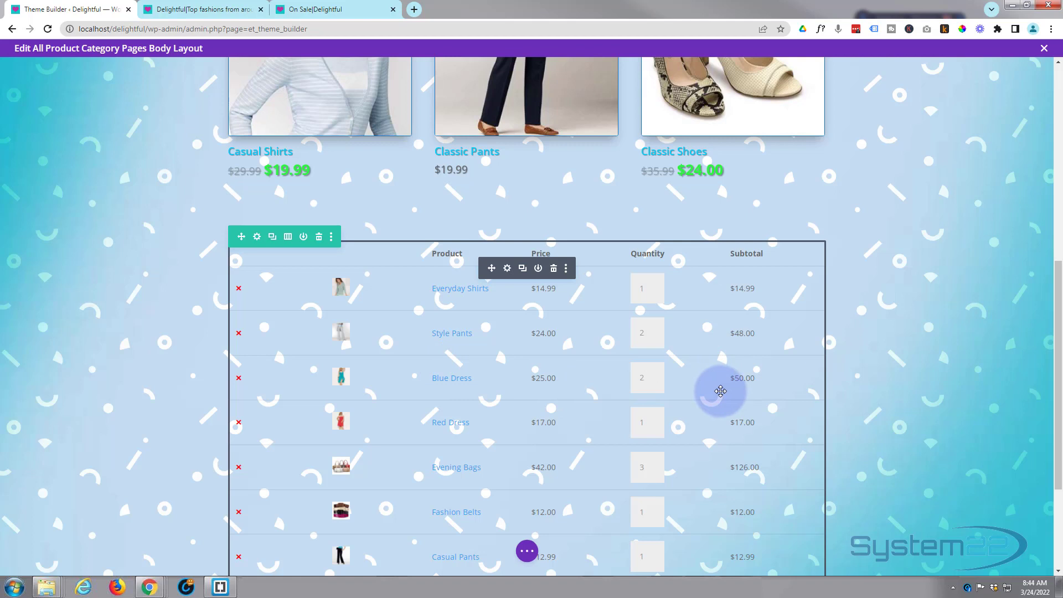
left_click(508, 269)
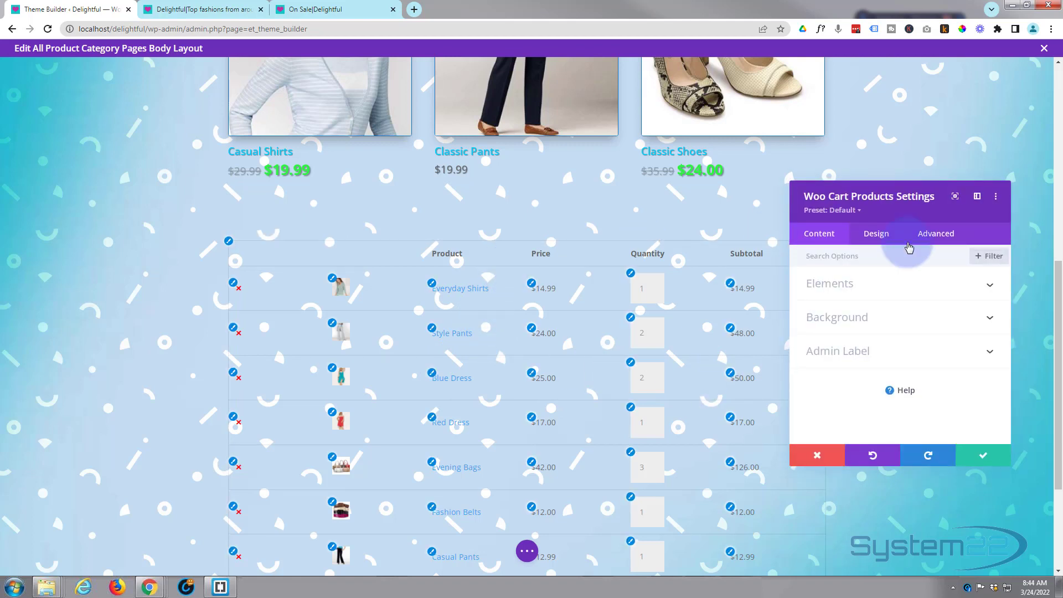
left_click(930, 323)
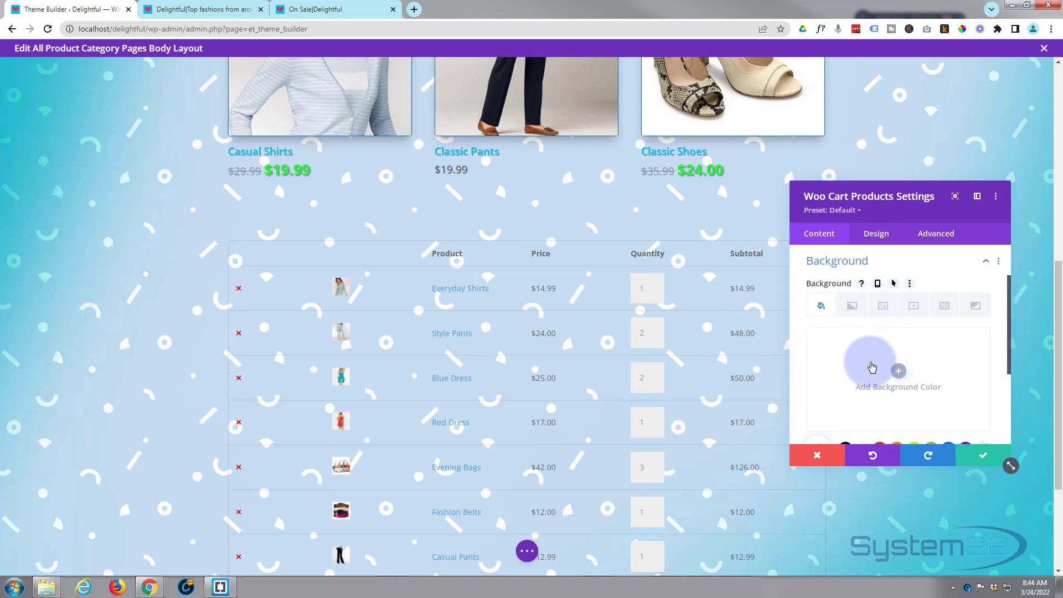
scroll(887, 382, "down", 1)
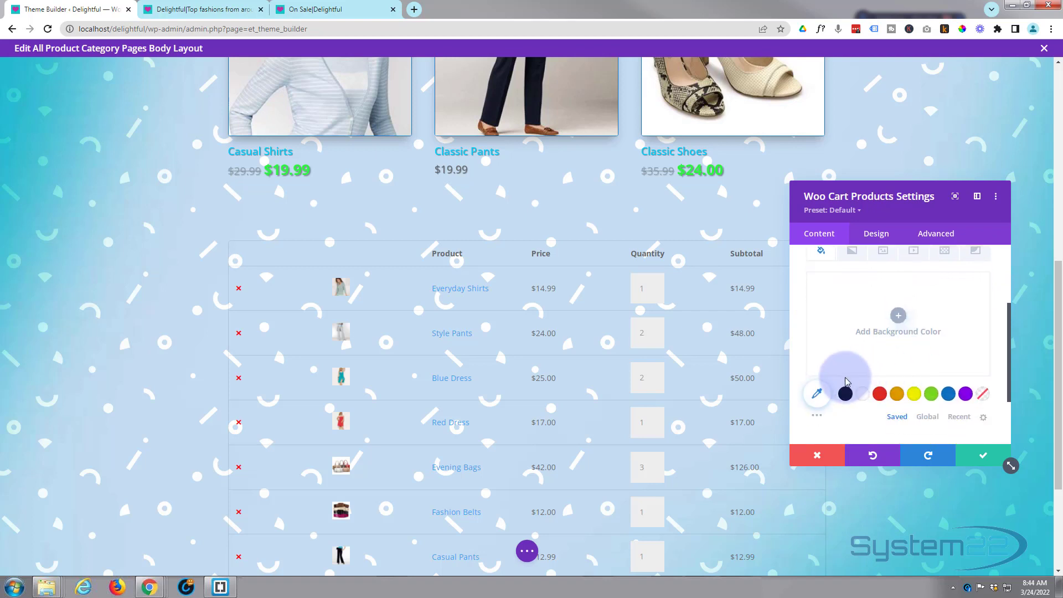
left_click(861, 396)
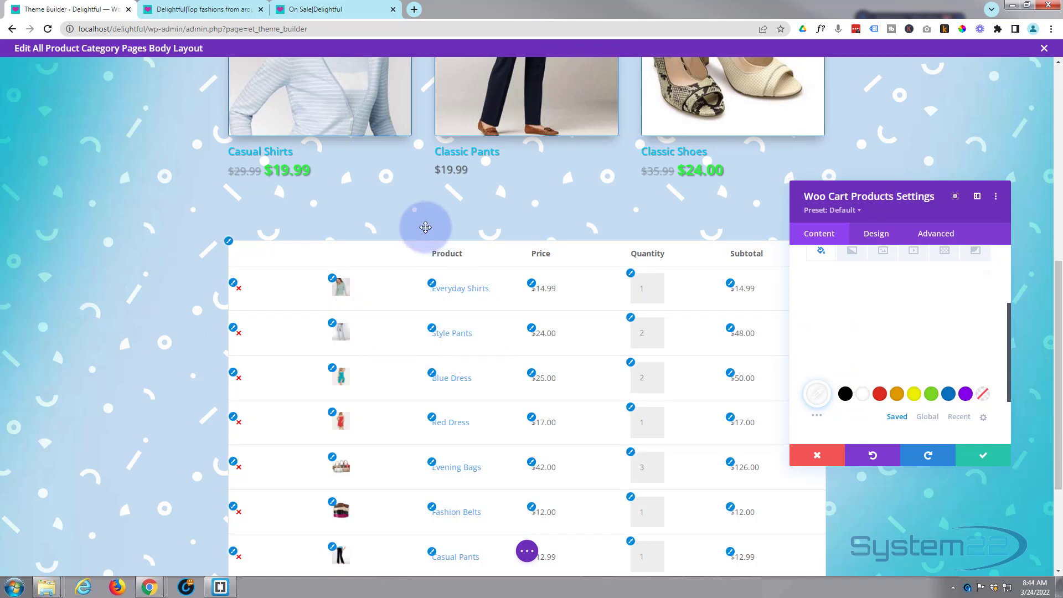
mouse_move(863, 338)
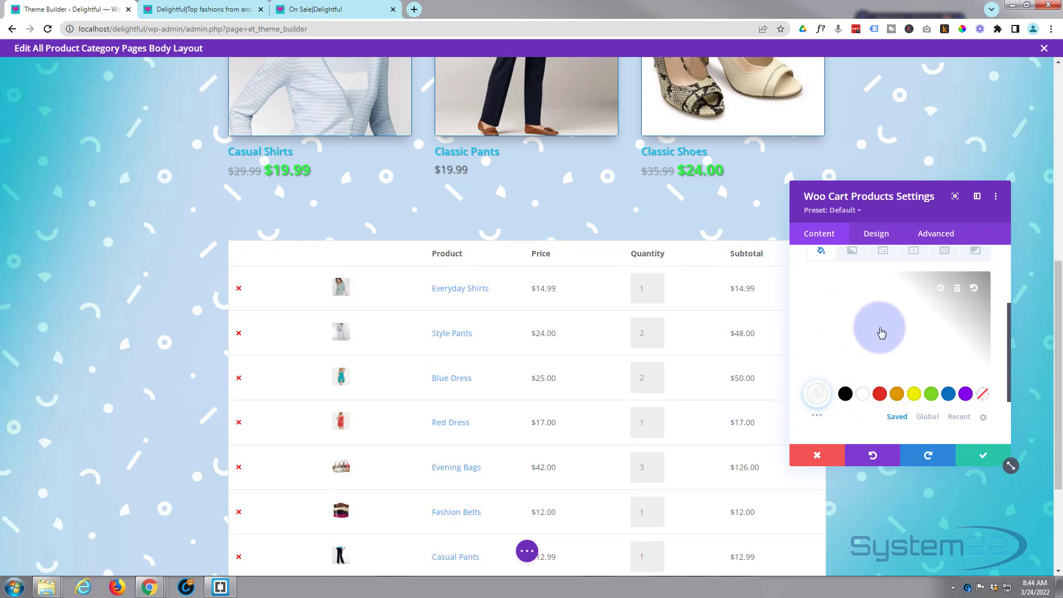
left_click(882, 332)
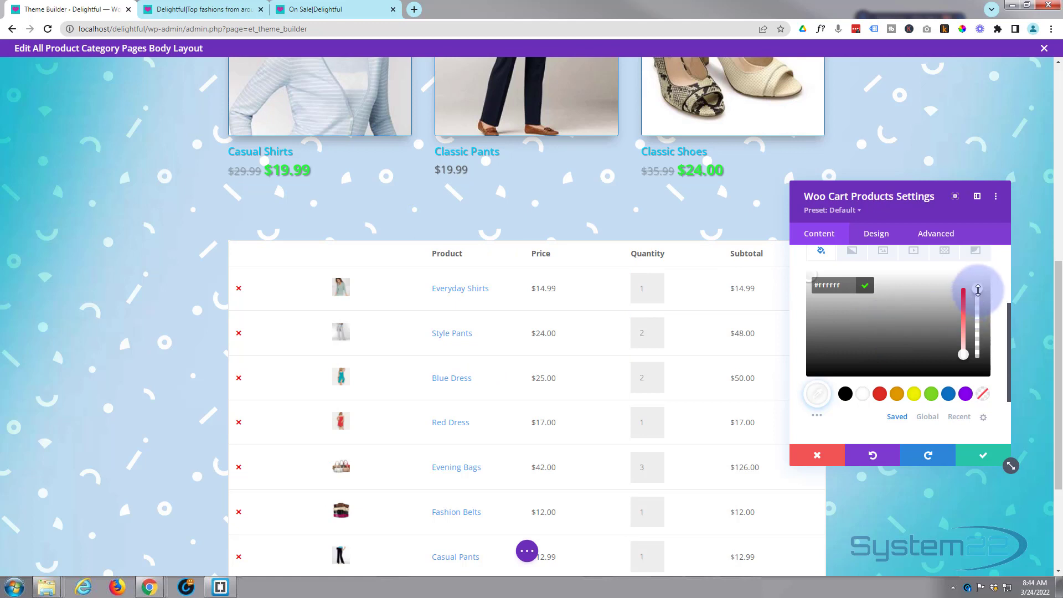
left_click_drag(979, 295, 979, 324)
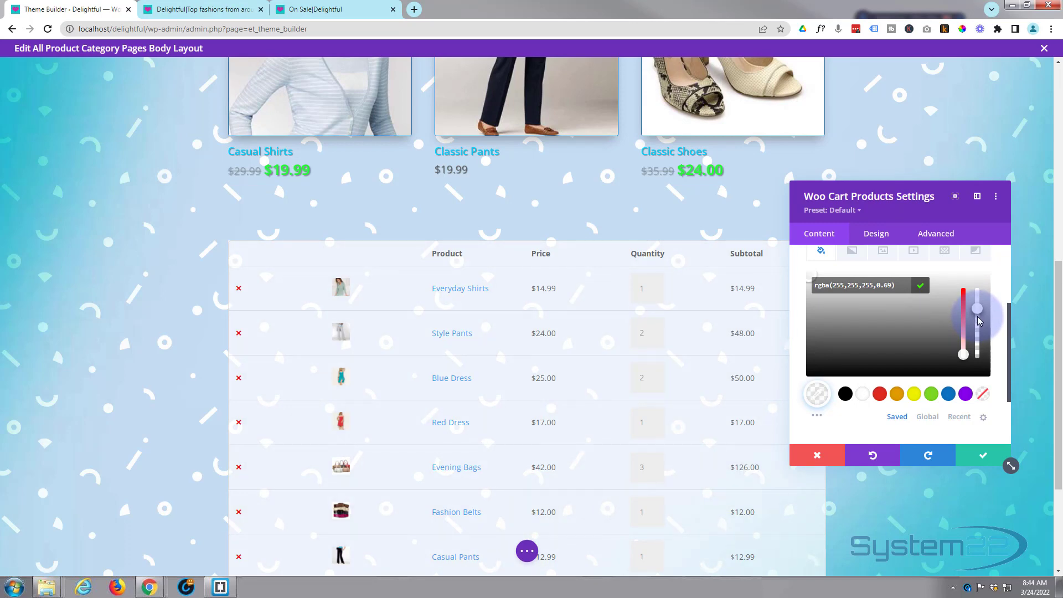
Step: Apply the box shadow preset that falls below the box to the cart module and save its settings
scroll(636, 351, "down", 3)
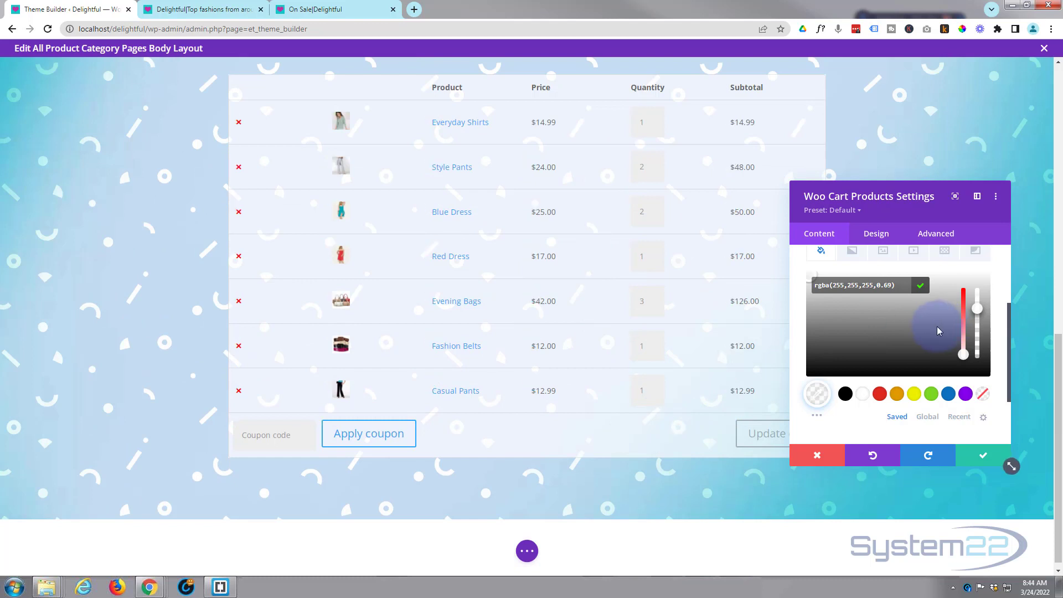
left_click(881, 238)
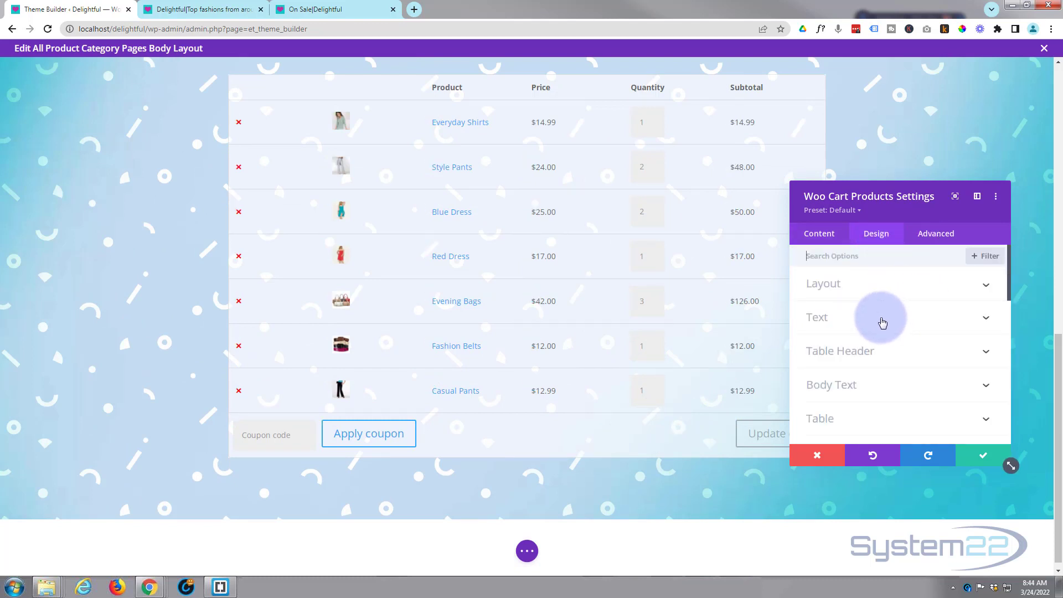
scroll(909, 386, "down", 3)
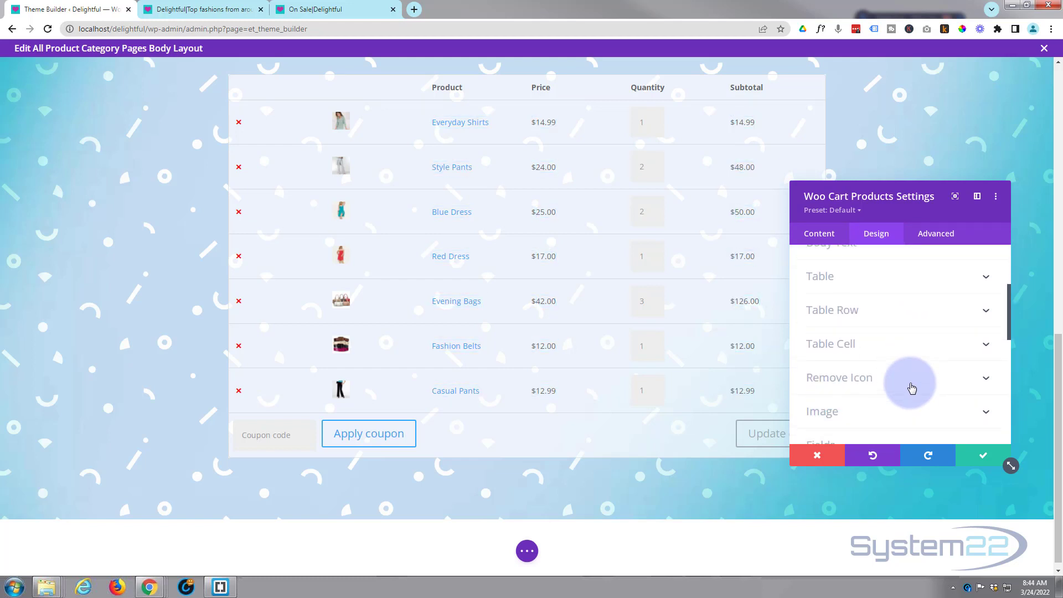
scroll(912, 388, "down", 1)
scroll(913, 388, "down", 6)
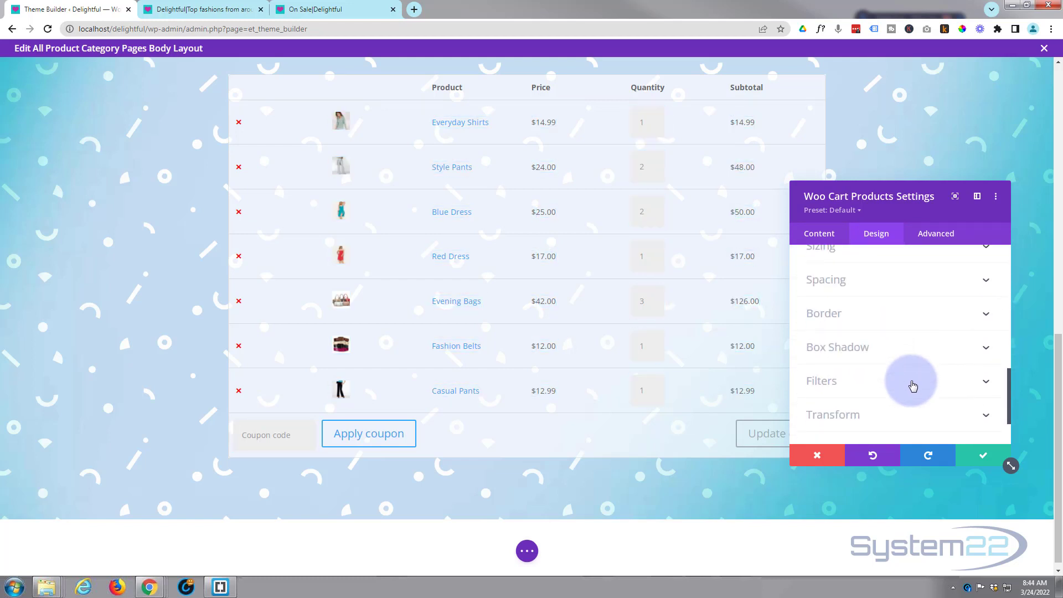
left_click(908, 346)
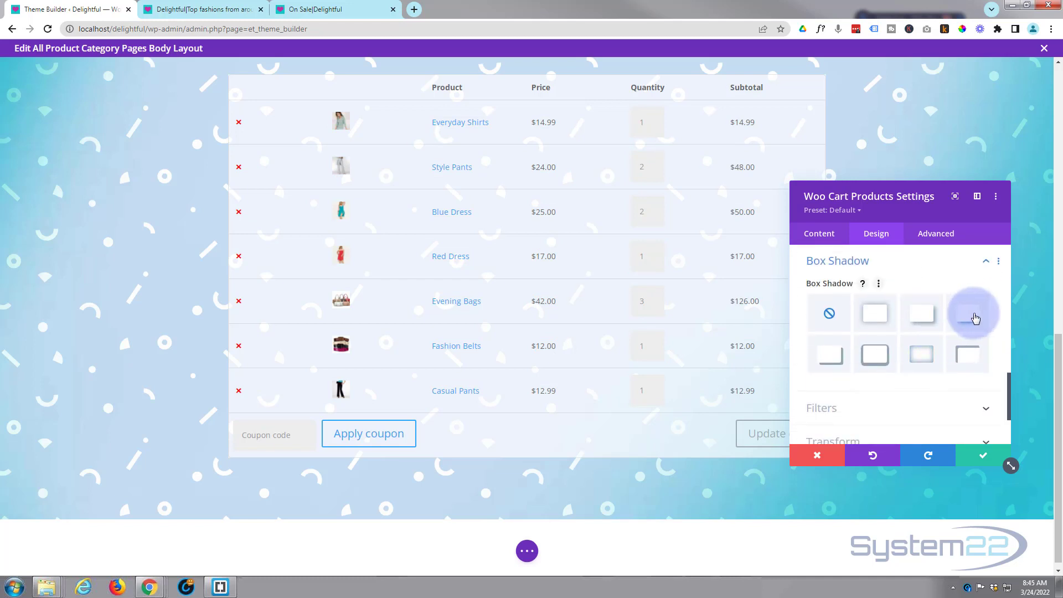
left_click(975, 318)
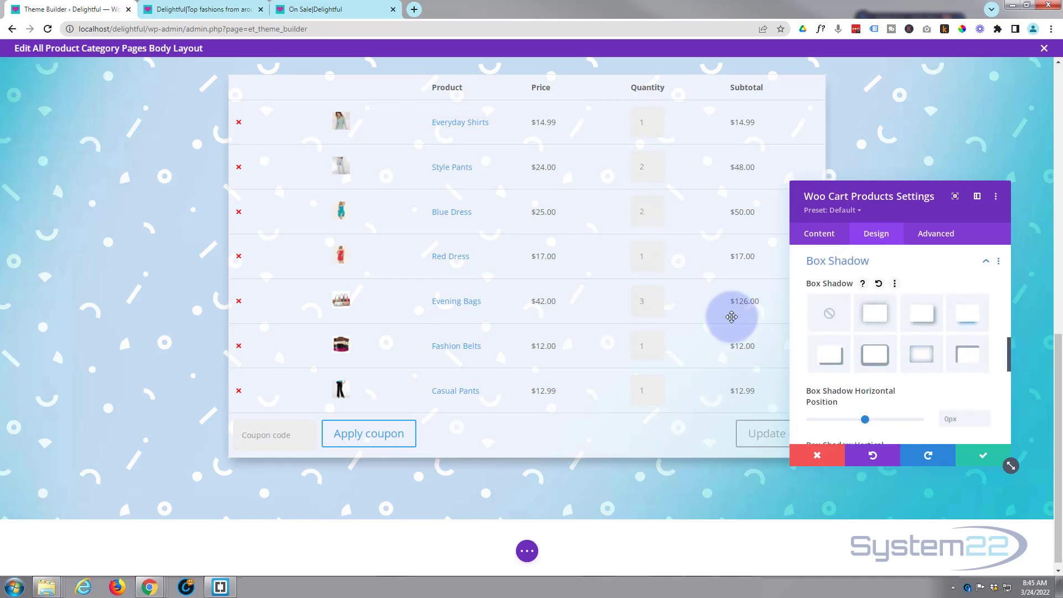
left_click(984, 459)
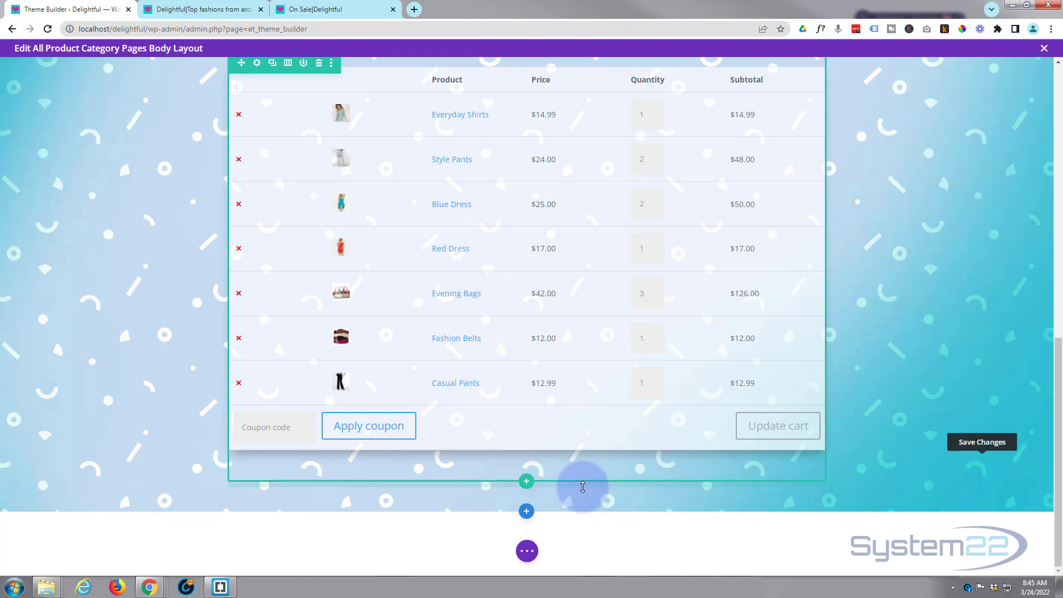
Step: Insert the saved Green Counter section from the library below the cart section
left_click(527, 513)
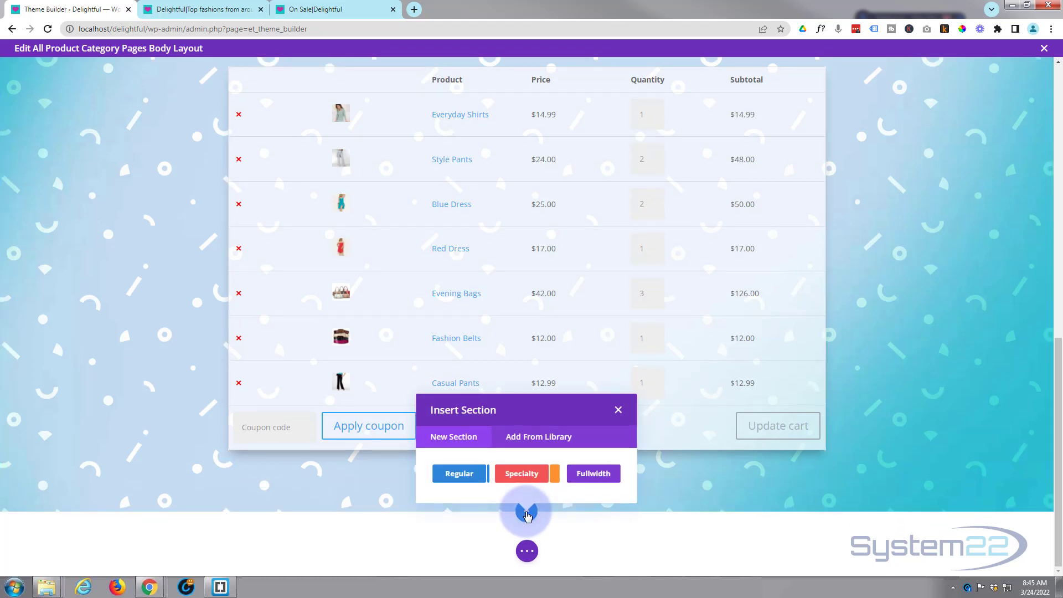
left_click(539, 437)
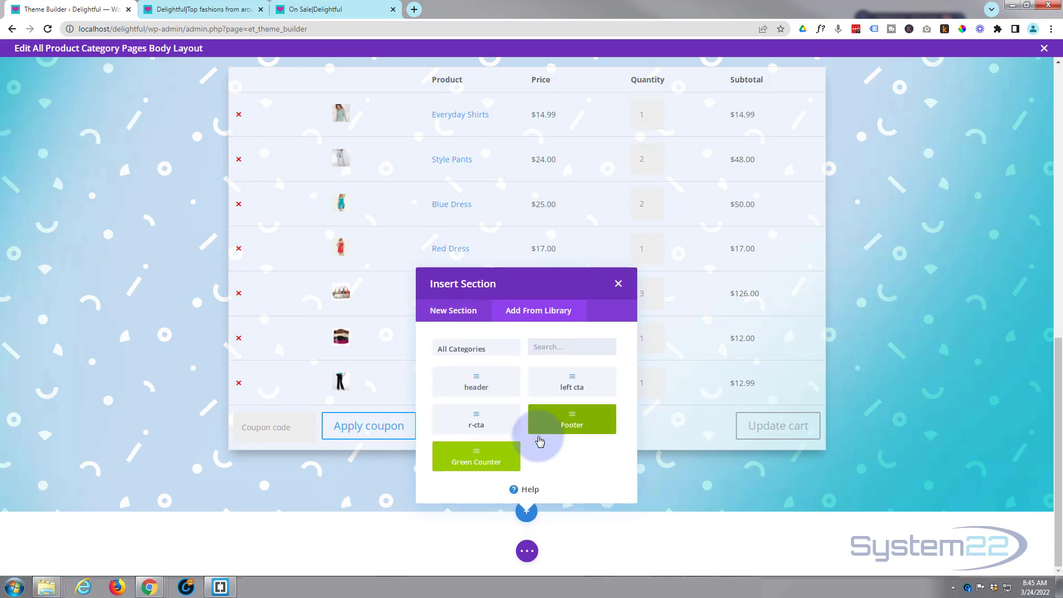
left_click(477, 456)
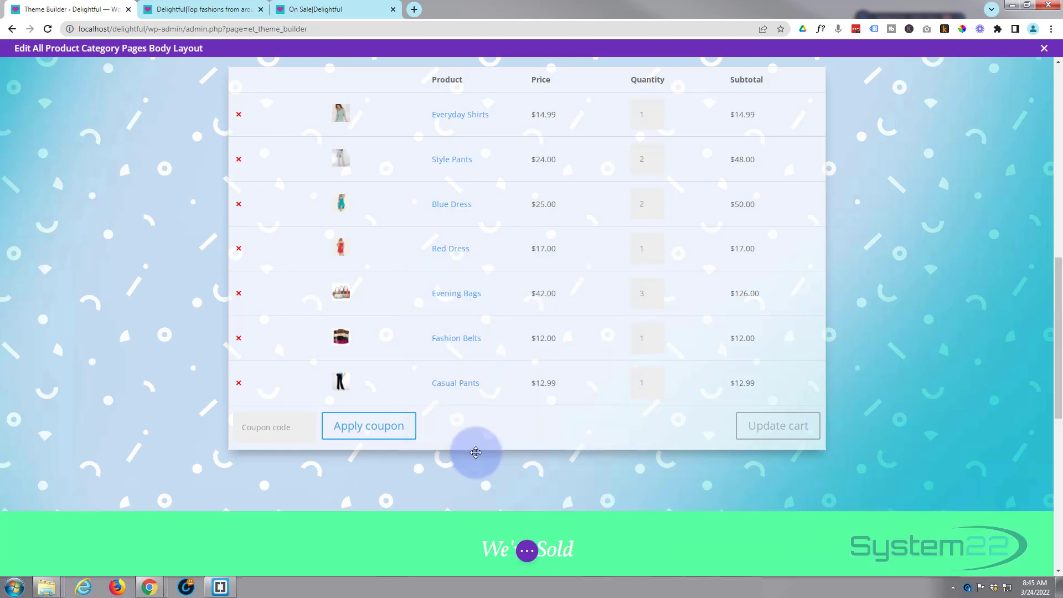
Step: Insert the saved Footer section from the library beneath the Green Counter section
scroll(475, 451, "down", 3)
scroll(472, 451, "down", 2)
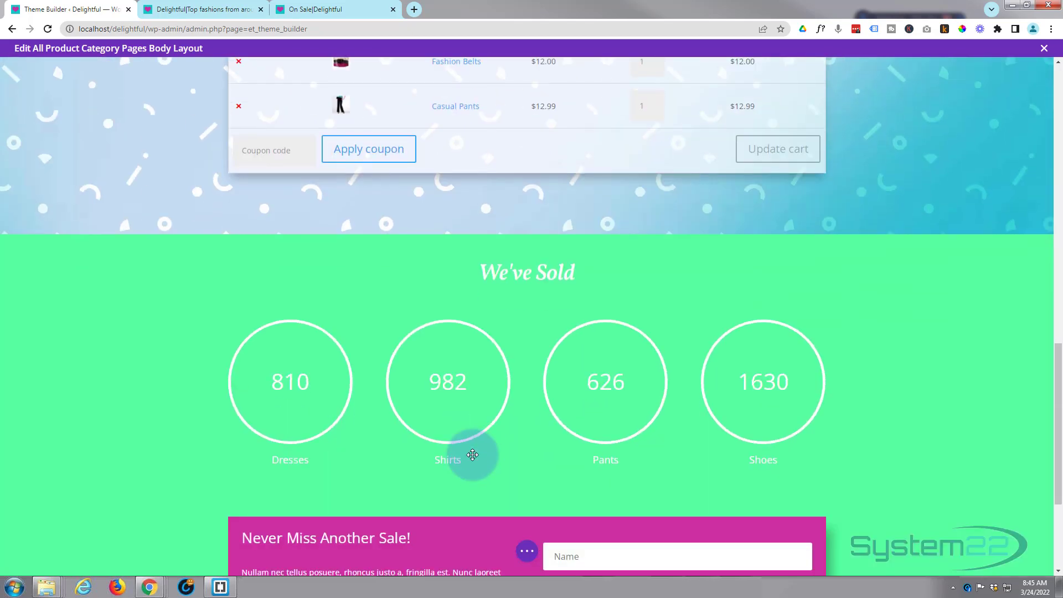
scroll(419, 441, "down", 3)
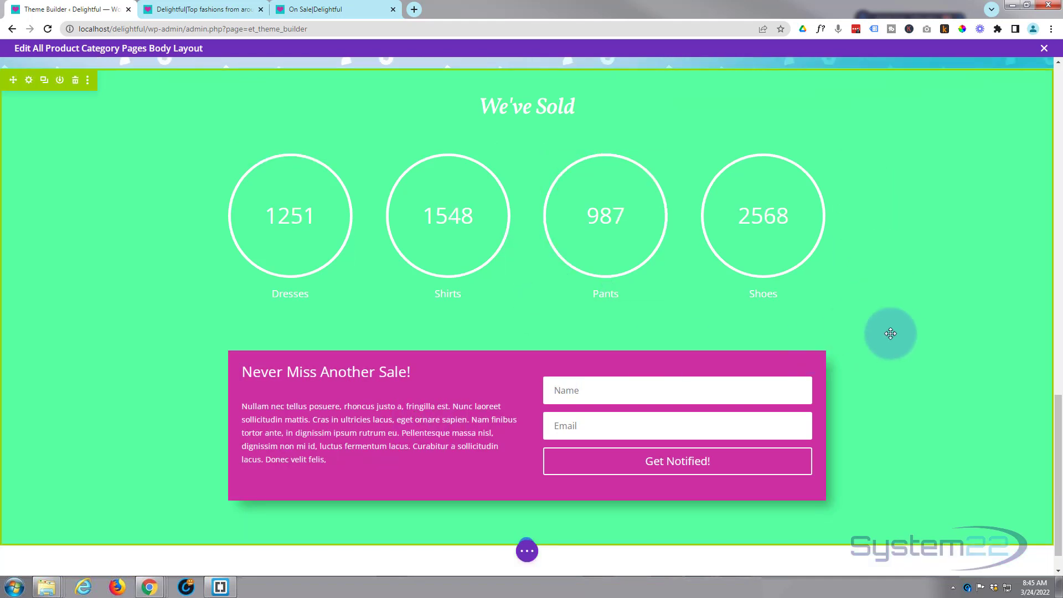
scroll(905, 315, "down", 1)
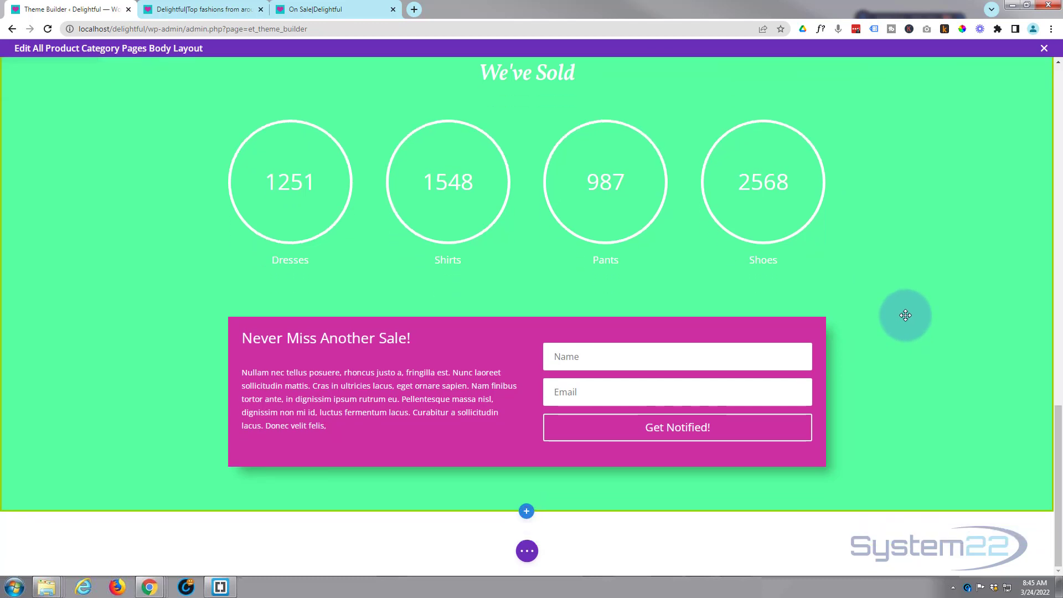
left_click(527, 512)
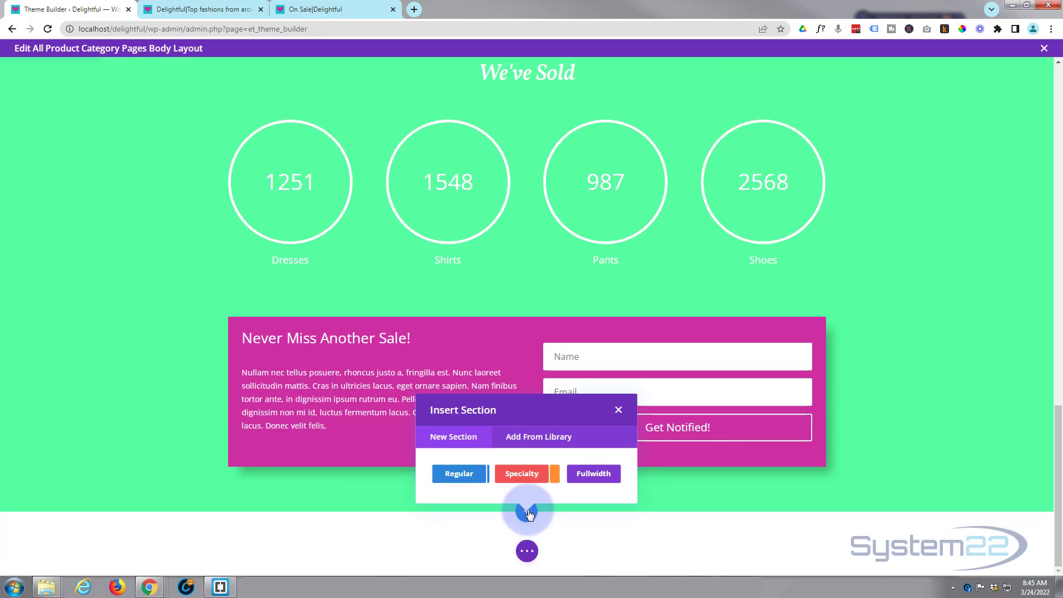
left_click(537, 438)
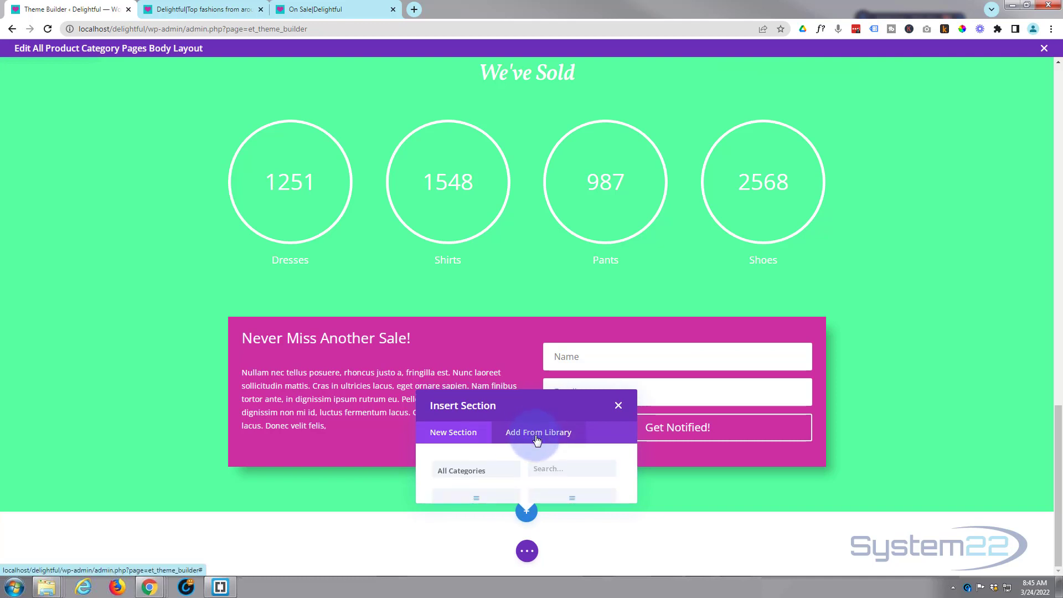
left_click(583, 424)
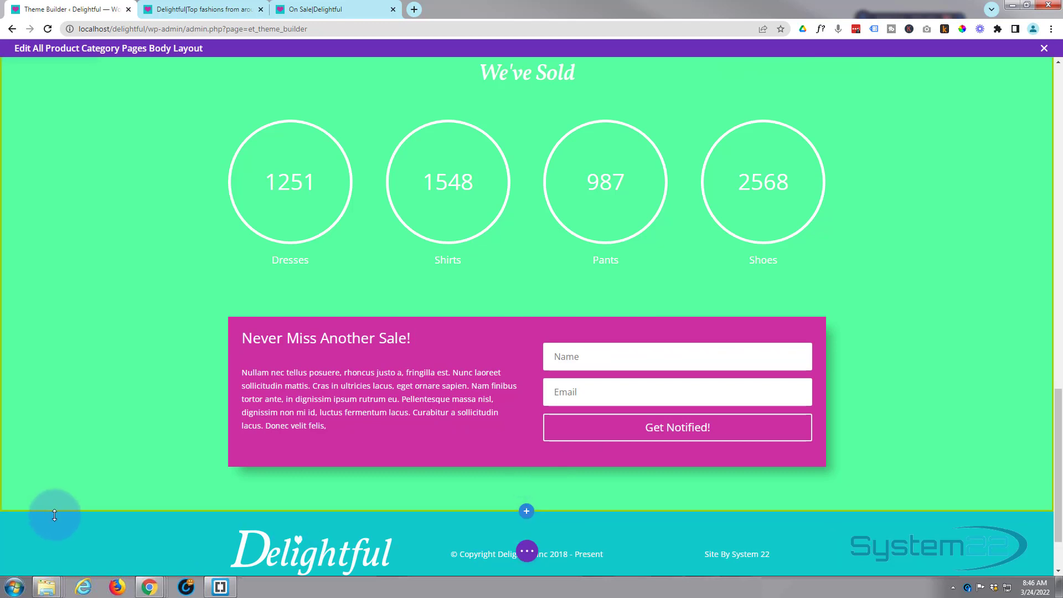
Step: Save the category page body layout, close its editor and save the Theme Builder changes
mouse_move(55, 512)
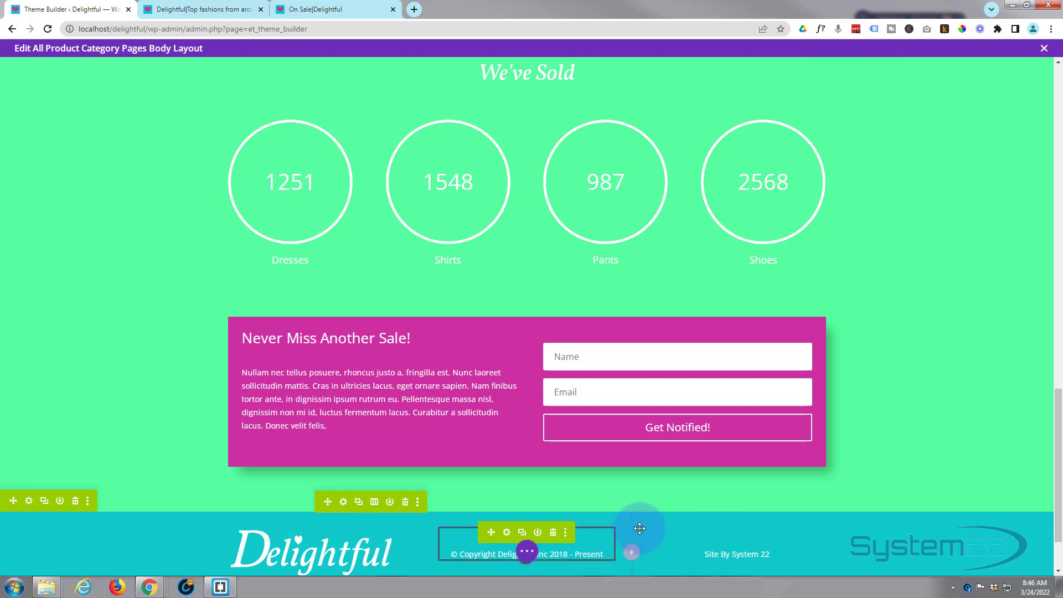
scroll(579, 302, "up", 8)
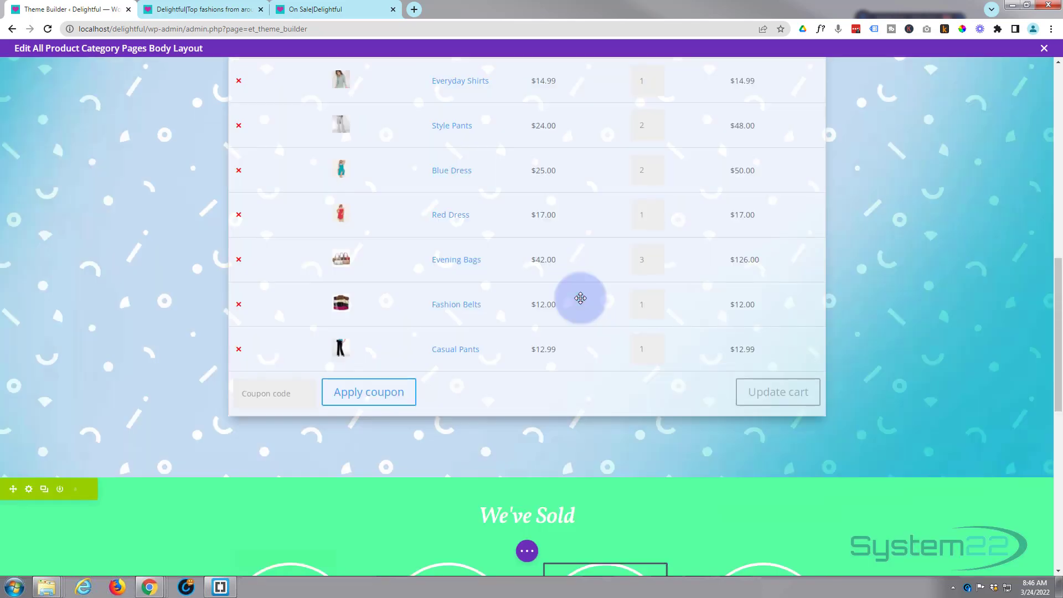
scroll(580, 299, "up", 10)
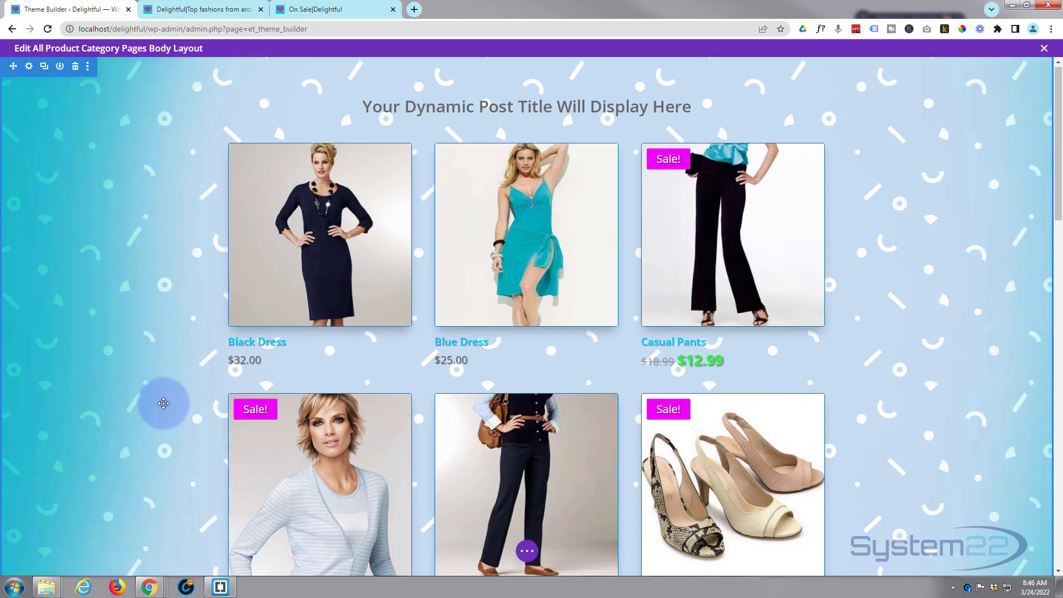
scroll(164, 403, "down", 2)
scroll(164, 404, "down", 3)
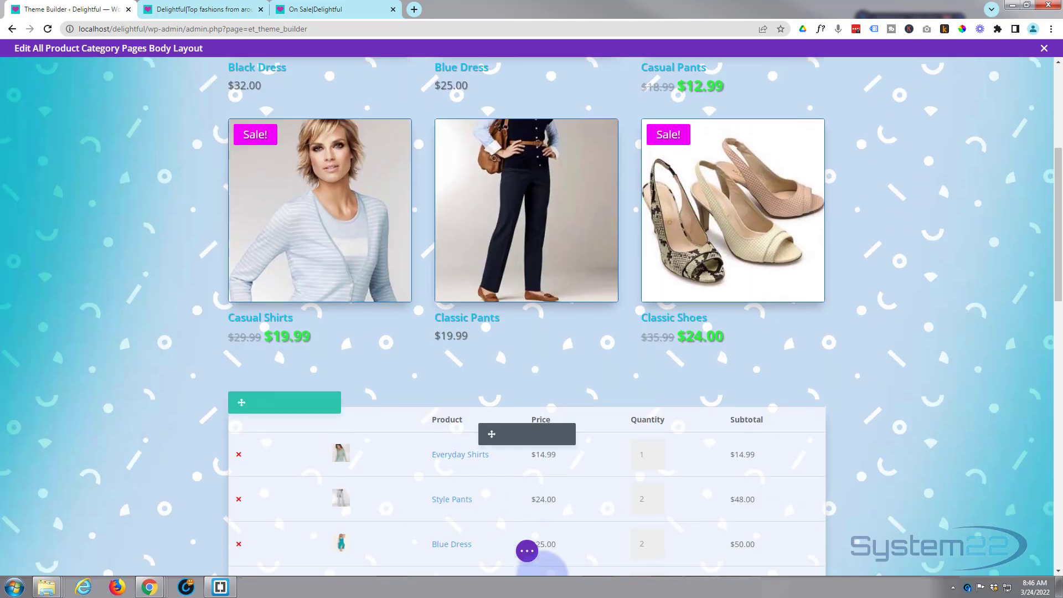
left_click(527, 551)
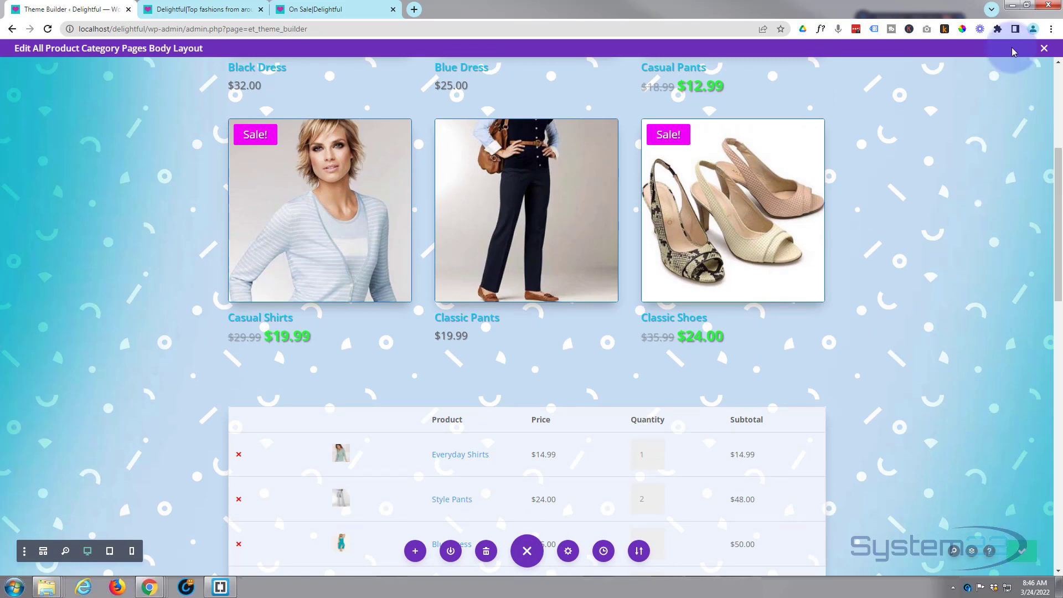
left_click(1045, 49)
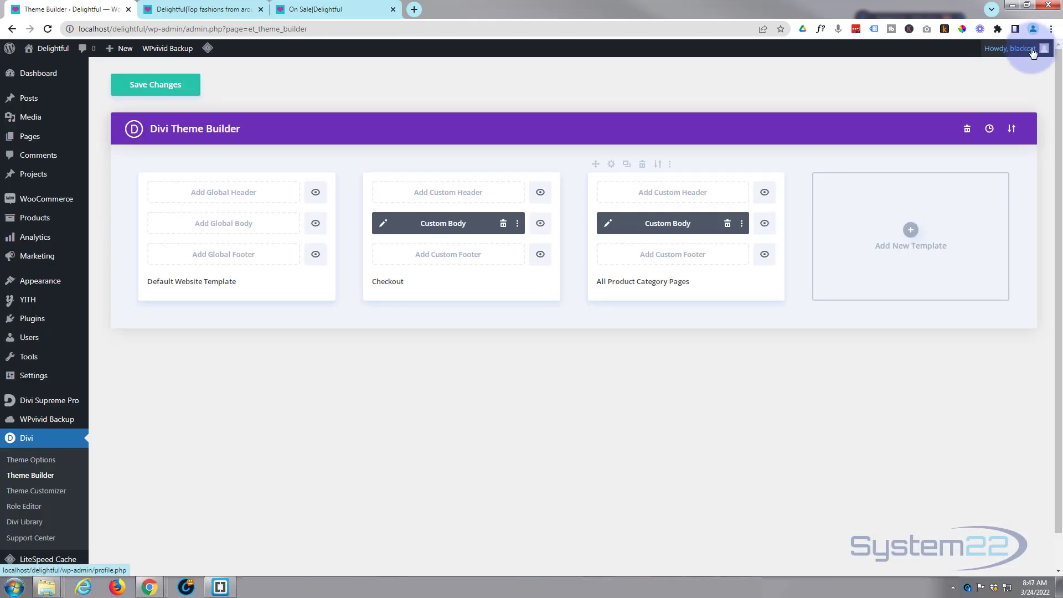
left_click(144, 89)
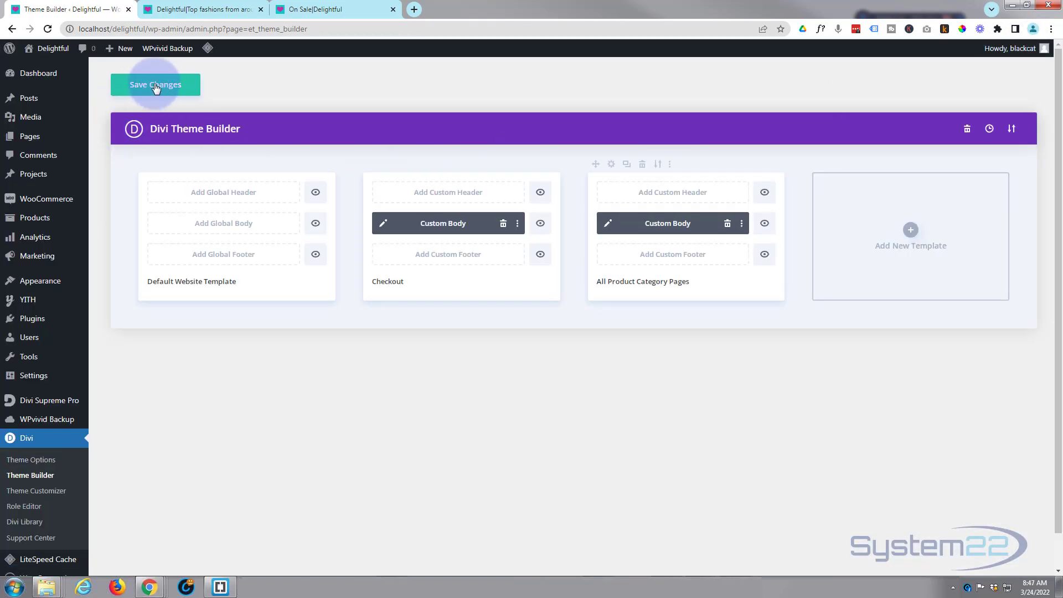
left_click(152, 89)
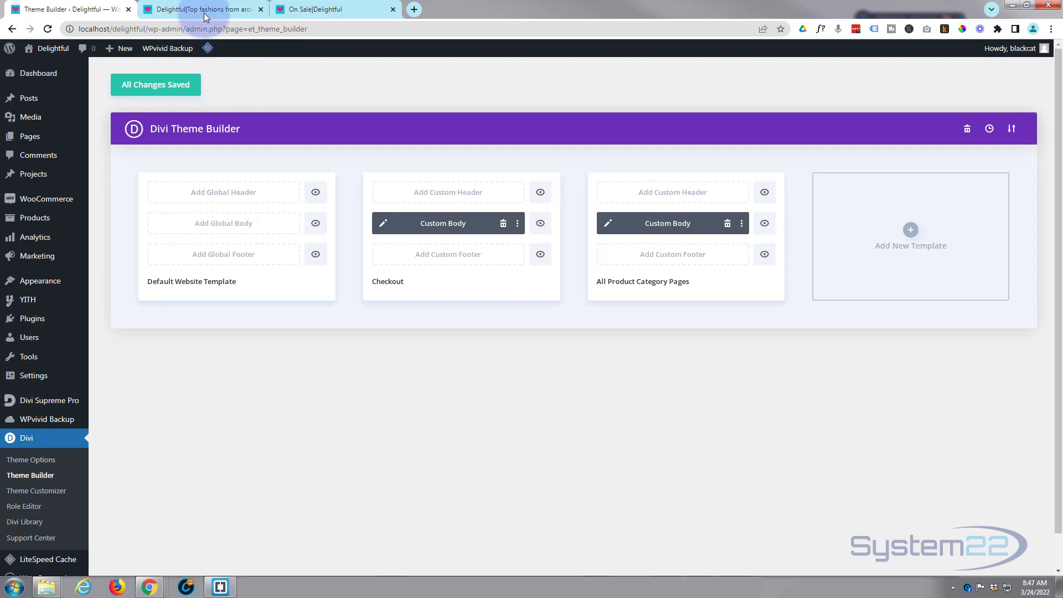
Step: Bring up the storefront's On Sale category page, close the extra home page tab and look over the current page layout
left_click(312, 10)
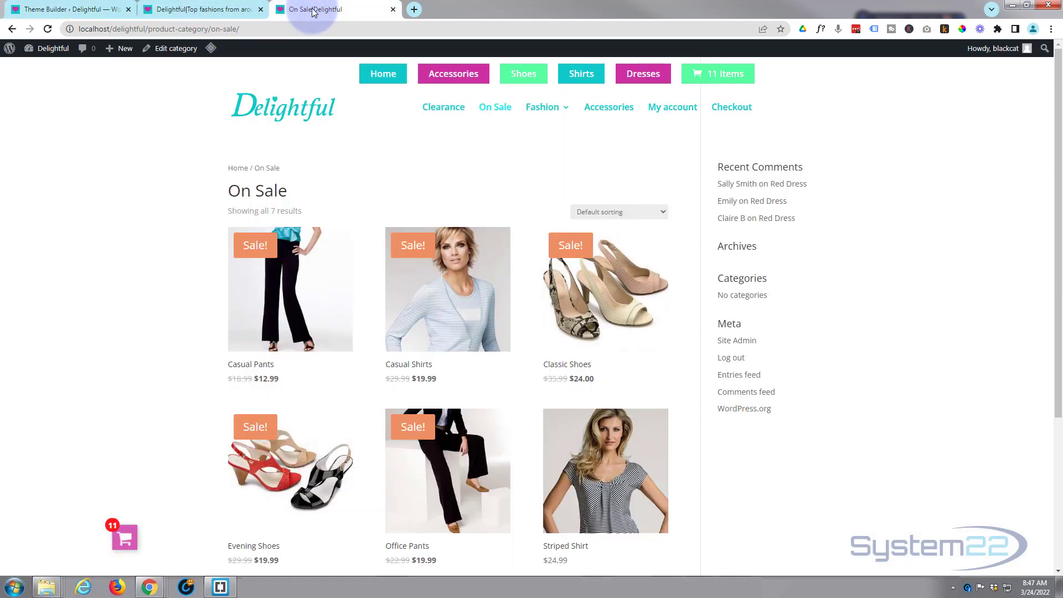
left_click(261, 10)
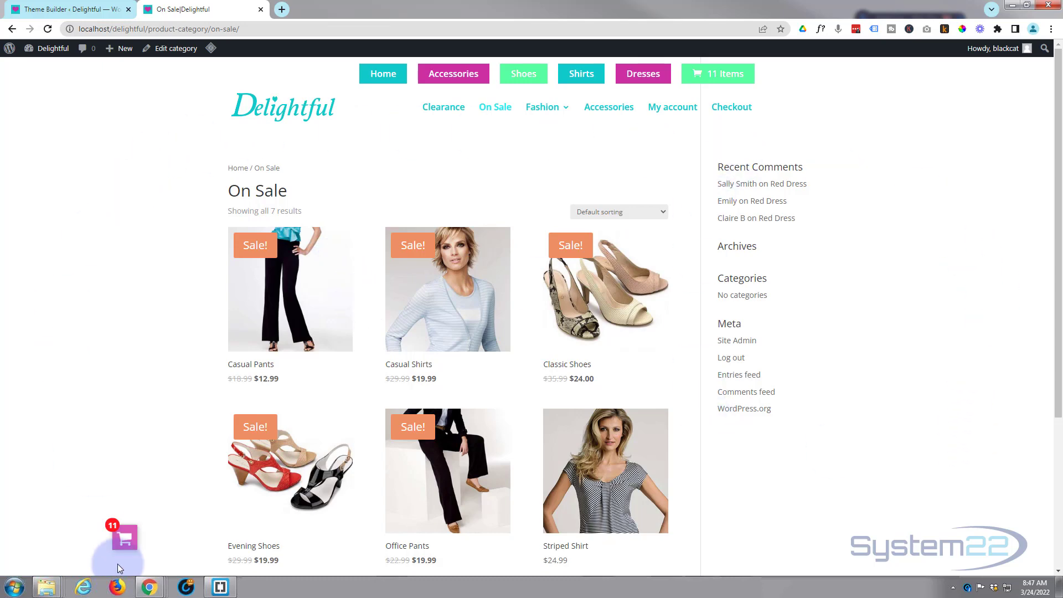
scroll(144, 449, "down", 3)
scroll(145, 453, "down", 2)
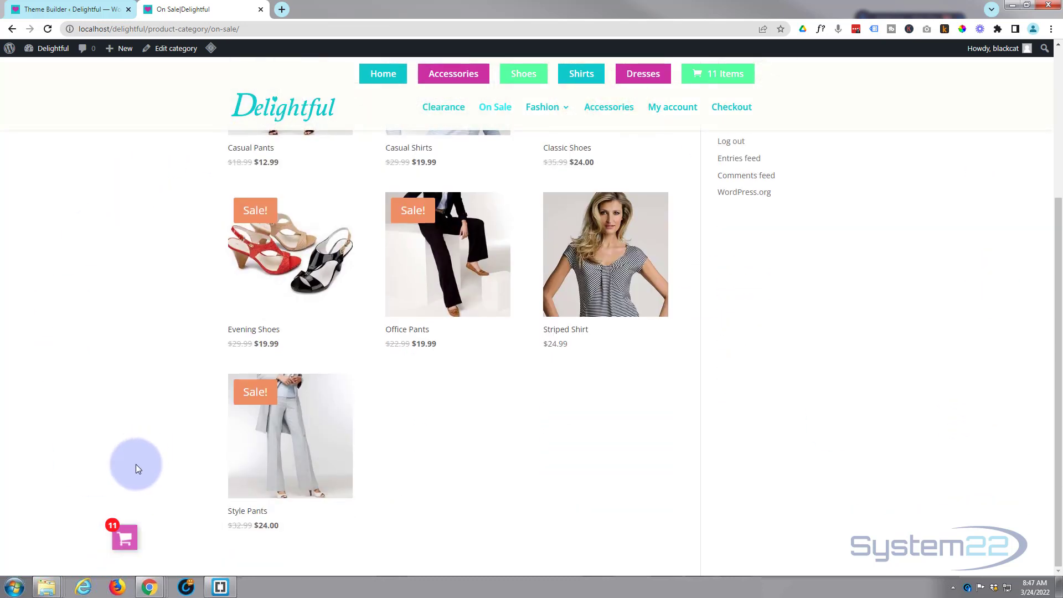
scroll(137, 468, "up", 5)
scroll(138, 468, "down", 4)
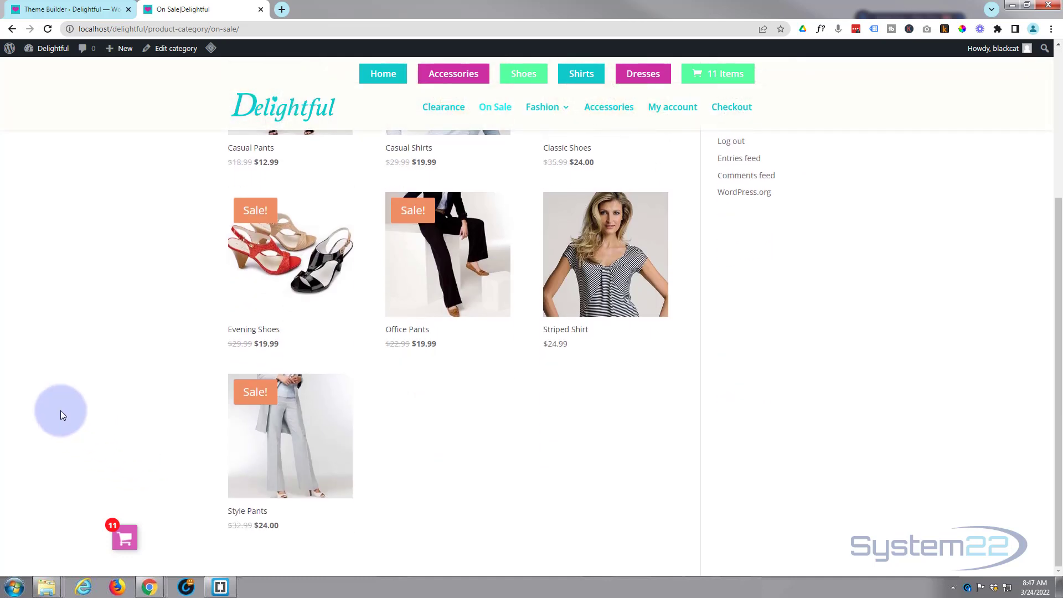
Step: Reload the On Sale category page and examine its title, products grid, cart, counter and footer sections
left_click(48, 29)
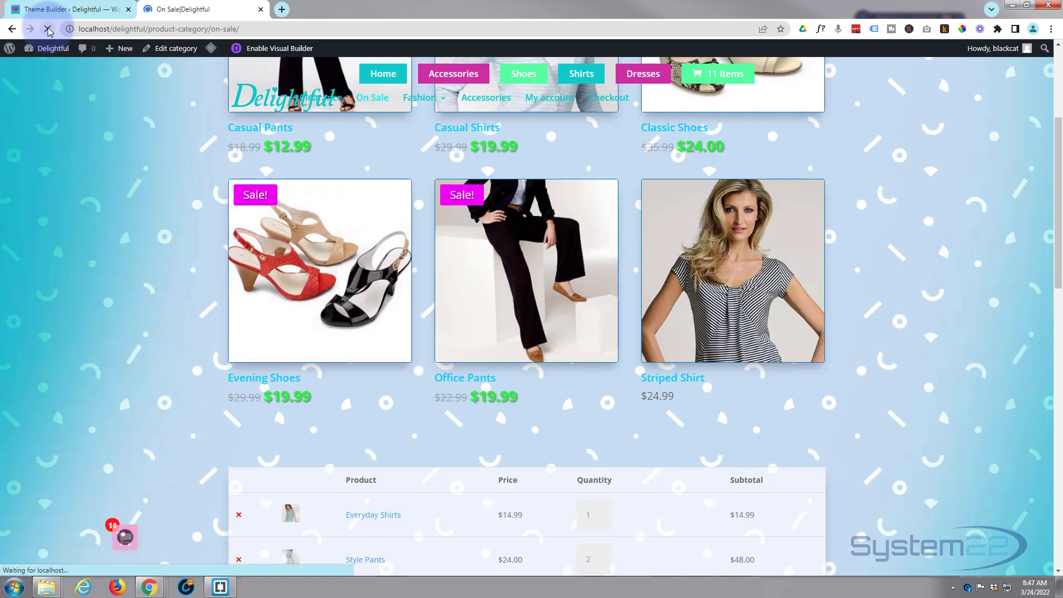
scroll(170, 341, "up", 4)
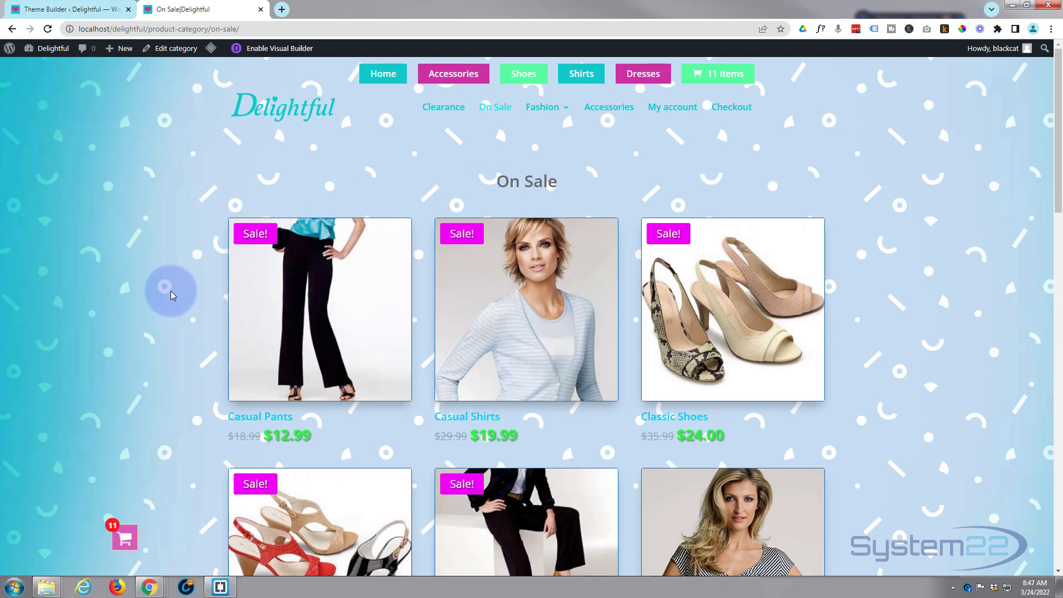
scroll(124, 318, "down", 3)
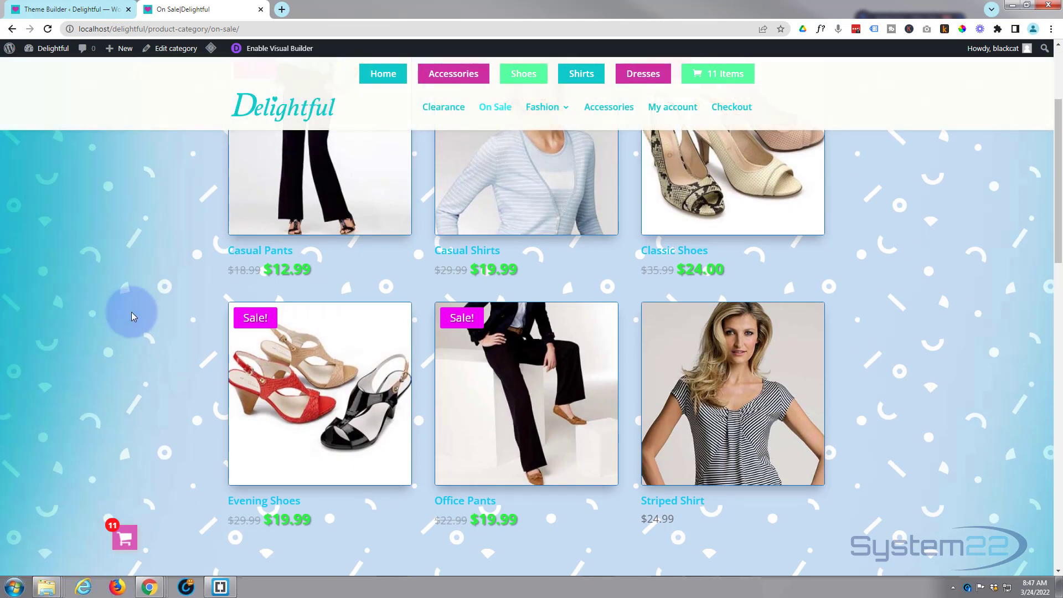
scroll(183, 294, "down", 7)
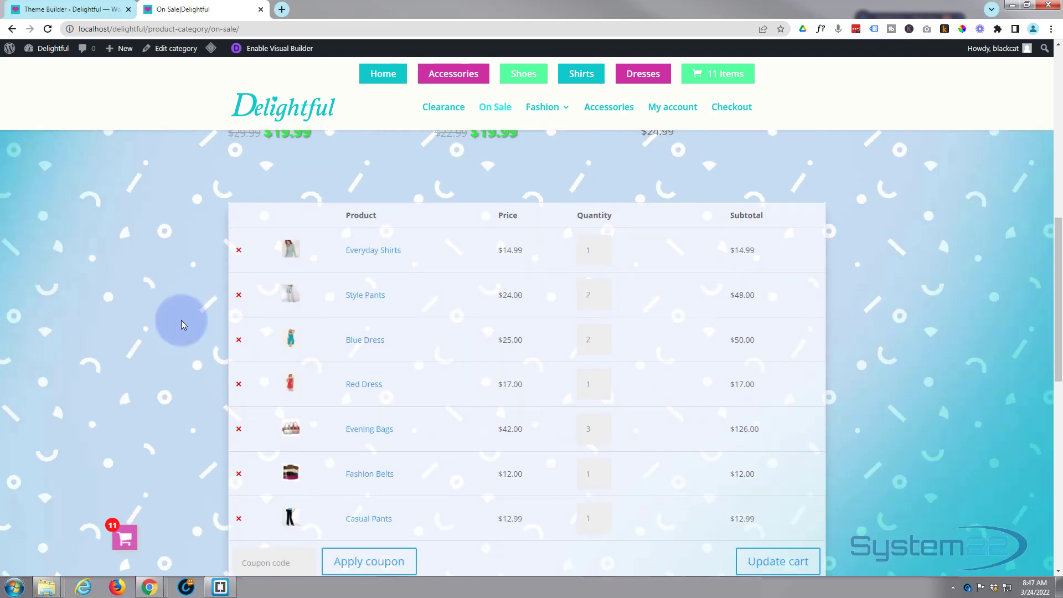
scroll(178, 323, "down", 6)
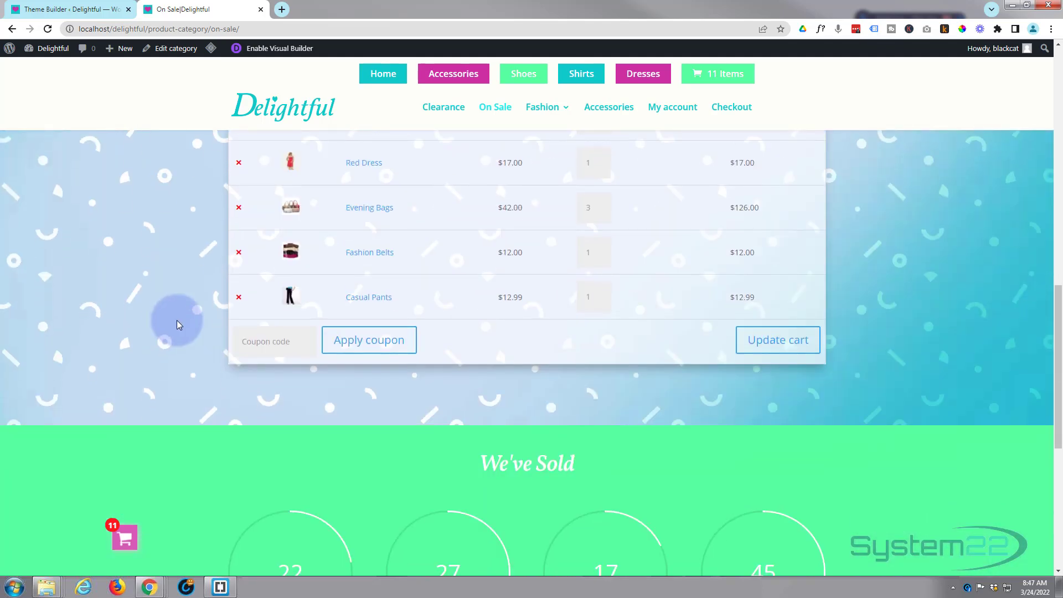
scroll(175, 320, "down", 5)
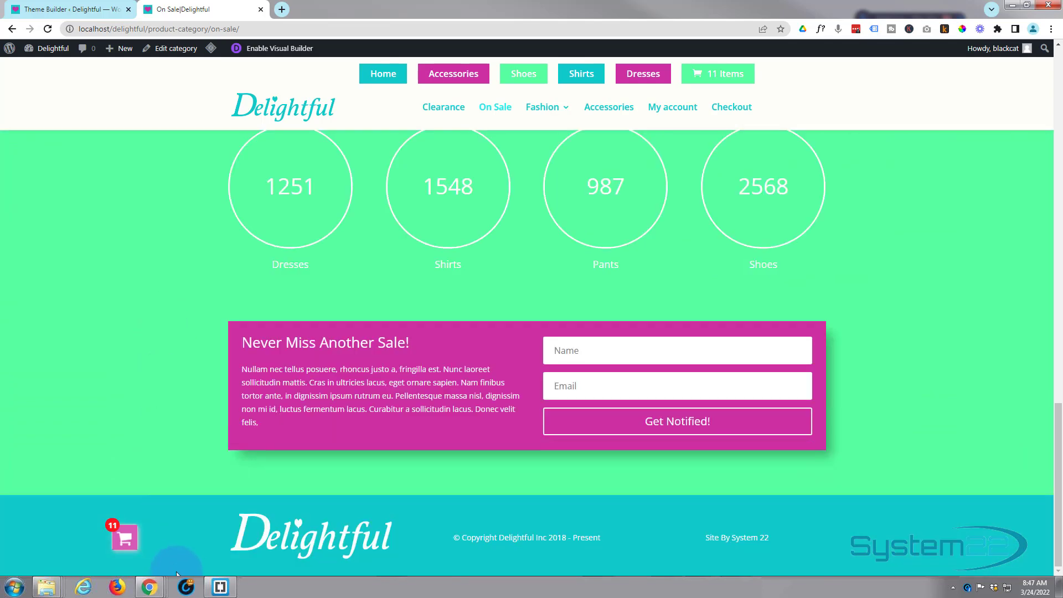
scroll(168, 533, "up", 10)
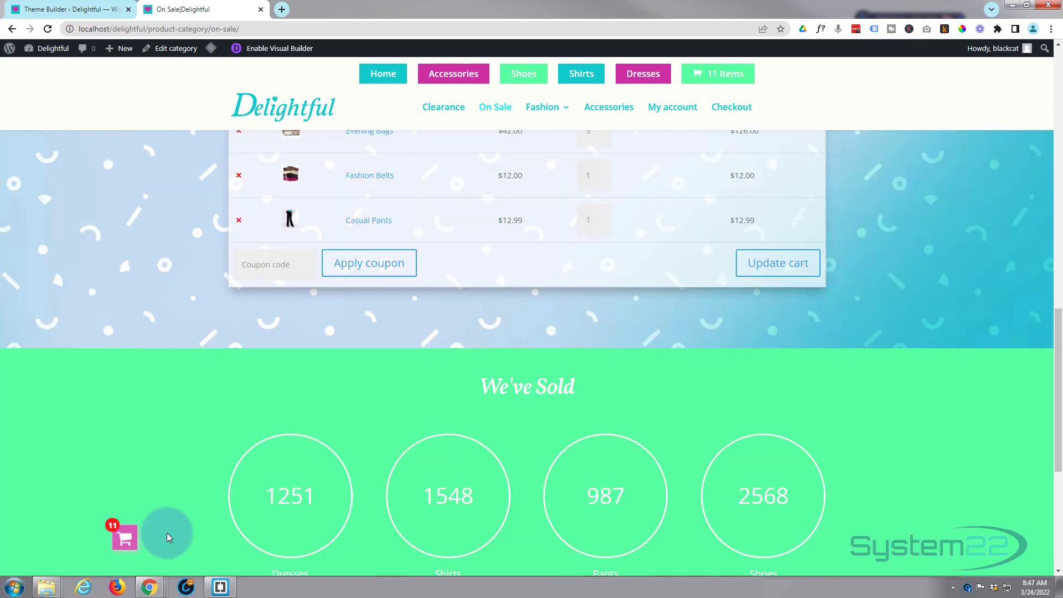
scroll(168, 533, "up", 12)
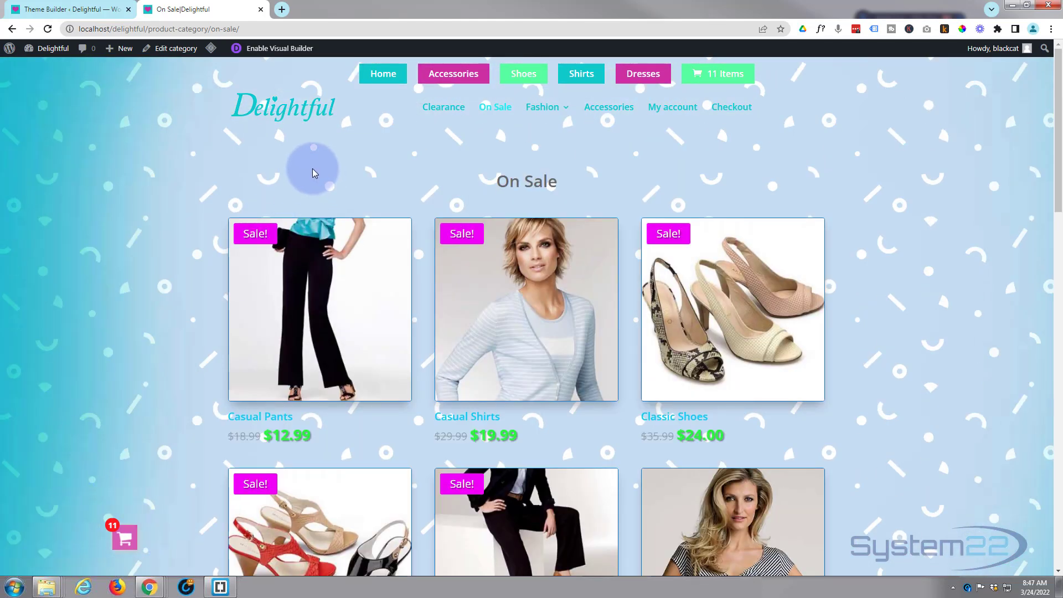
Step: Open the Clearance category page and check its products grid and cart against the template
left_click(444, 111)
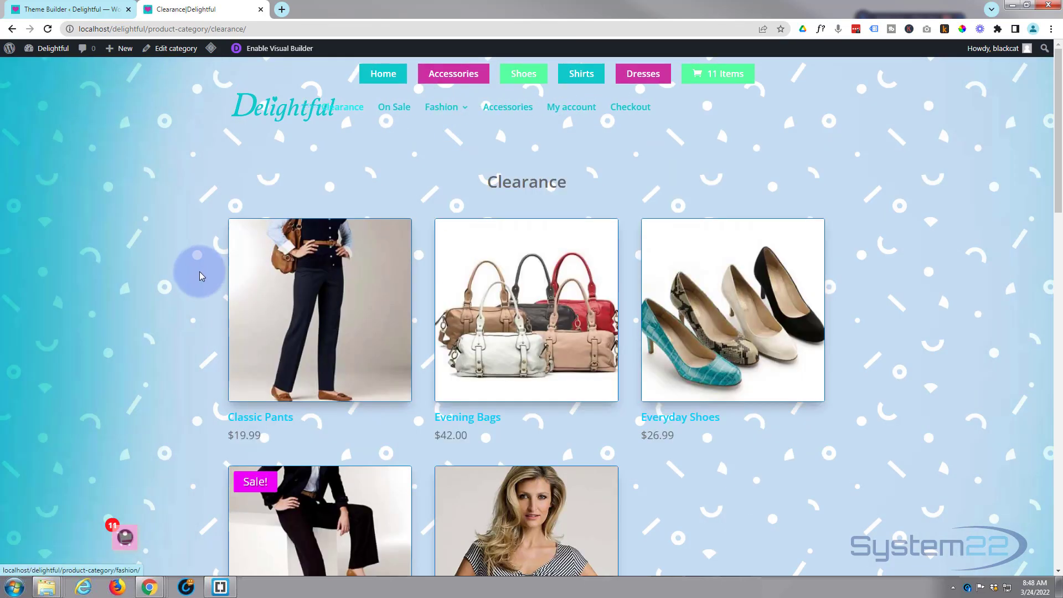
scroll(156, 313, "down", 8)
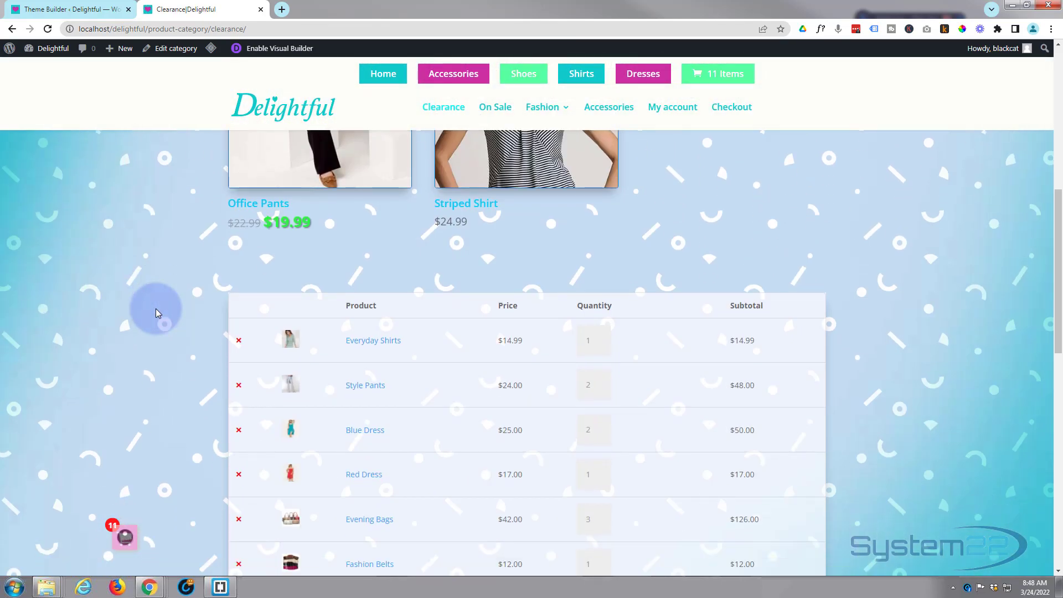
scroll(156, 313, "down", 5)
scroll(156, 314, "up", 10)
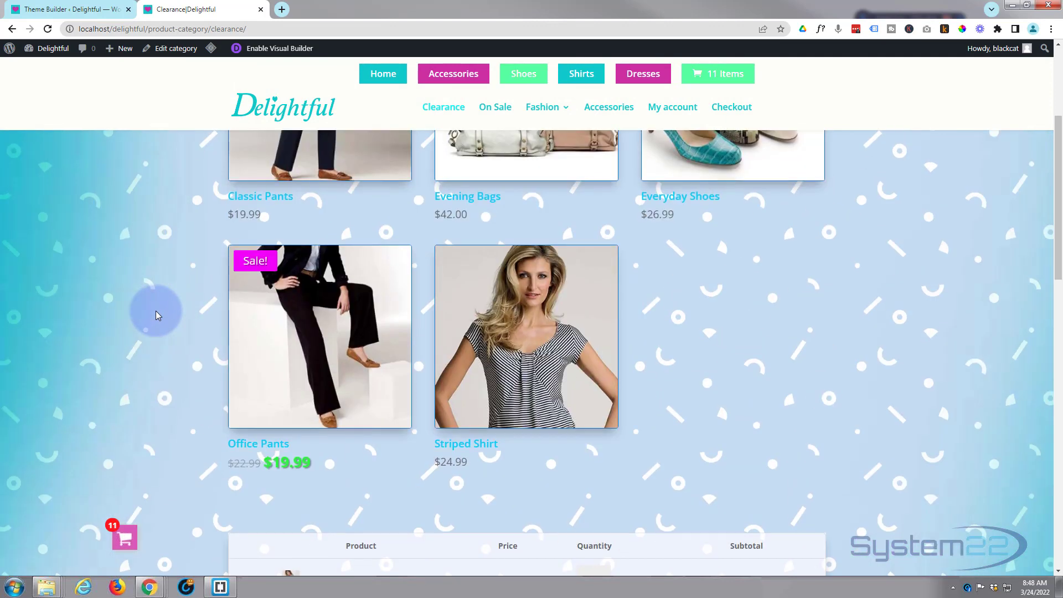
scroll(155, 311, "up", 4)
Step: Open the Dresses category under Fashion and review its products, cart, counter, sign-up and footer sections
mouse_move(552, 115)
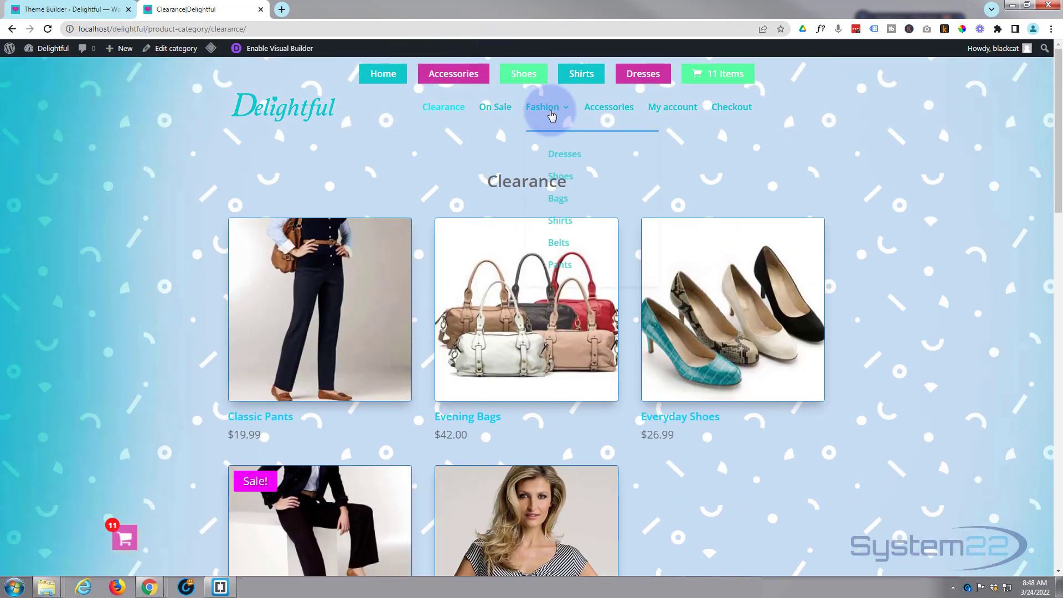
left_click(565, 156)
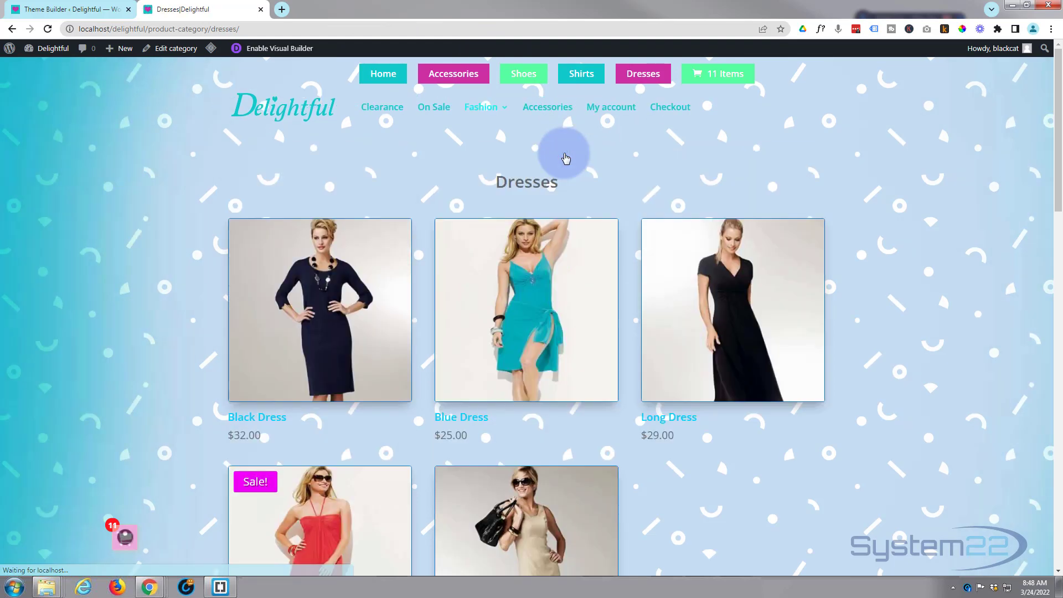
scroll(84, 277, "down", 10)
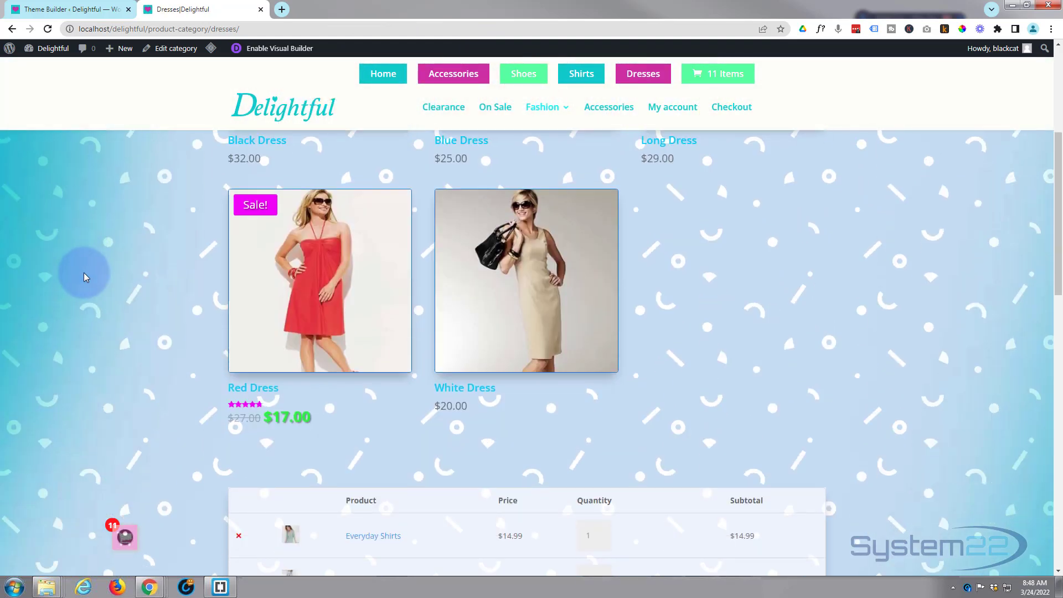
scroll(84, 273, "down", 8)
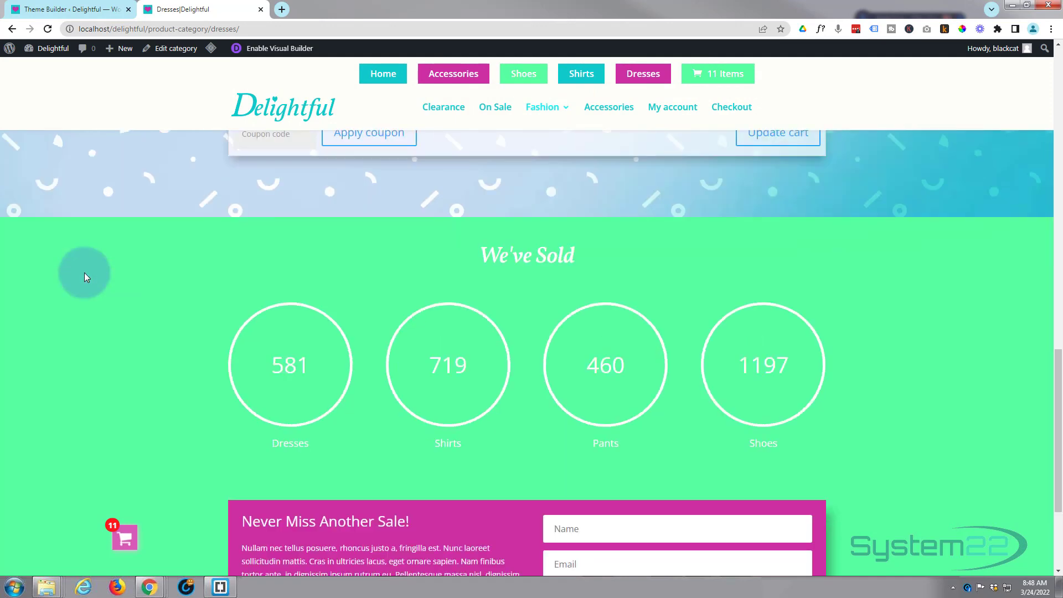
scroll(84, 273, "down", 2)
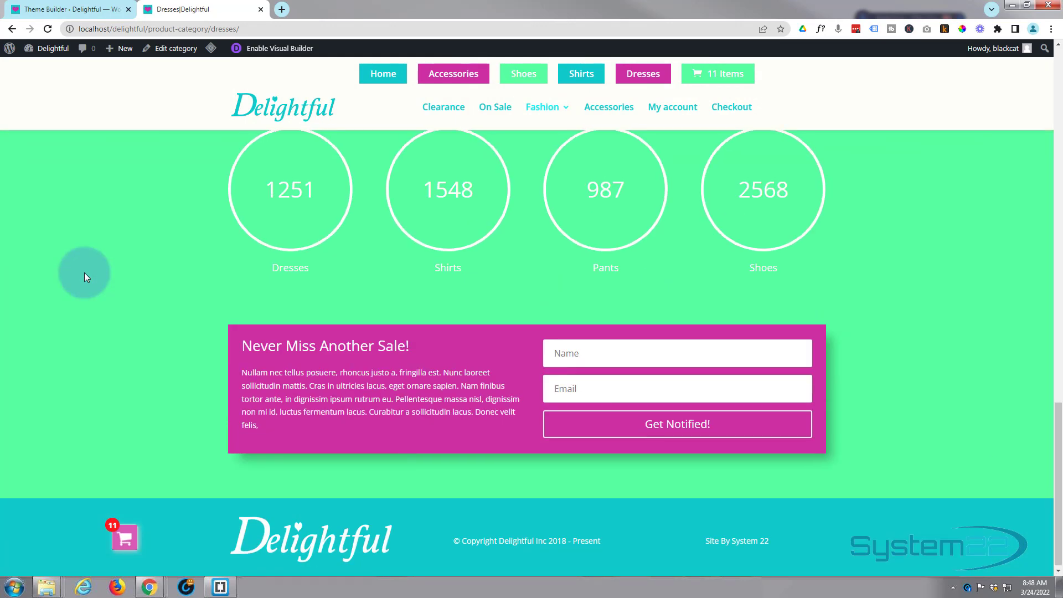
scroll(84, 272, "up", 8)
scroll(86, 277, "up", 8)
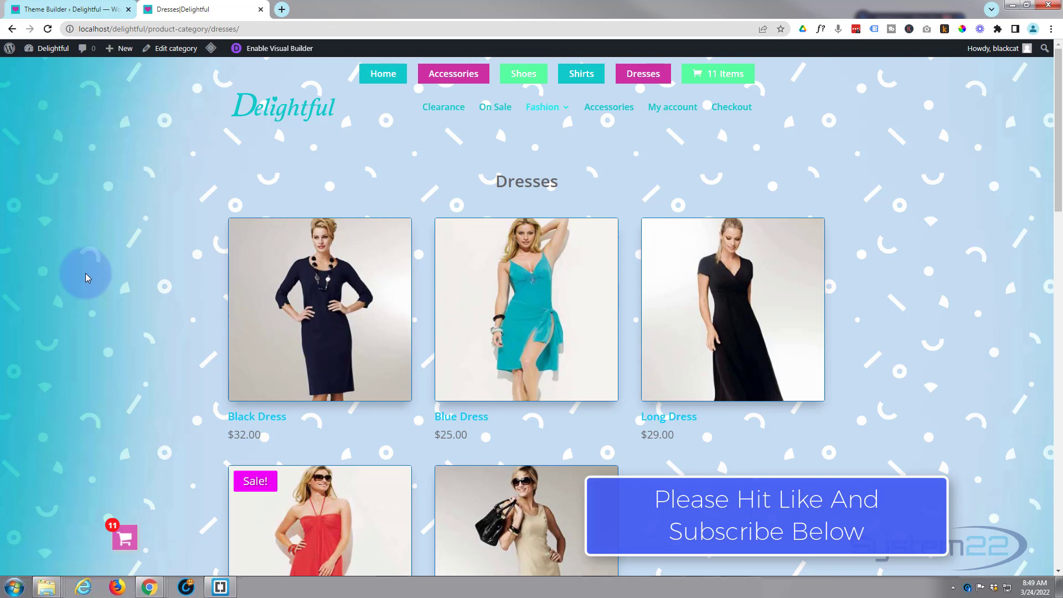
scroll(85, 273, "down", 15)
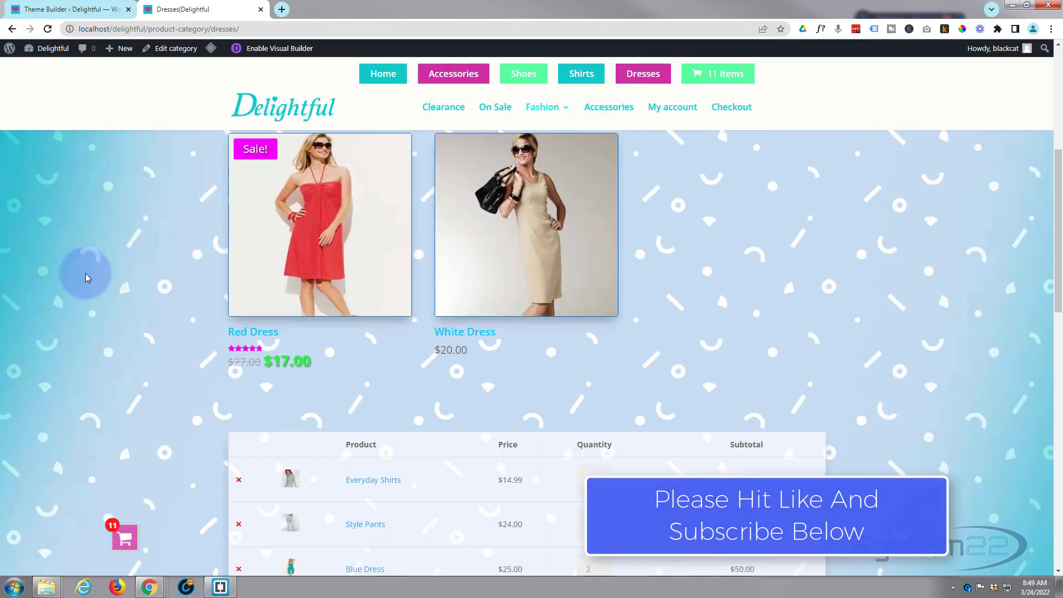
scroll(85, 274, "down", 9)
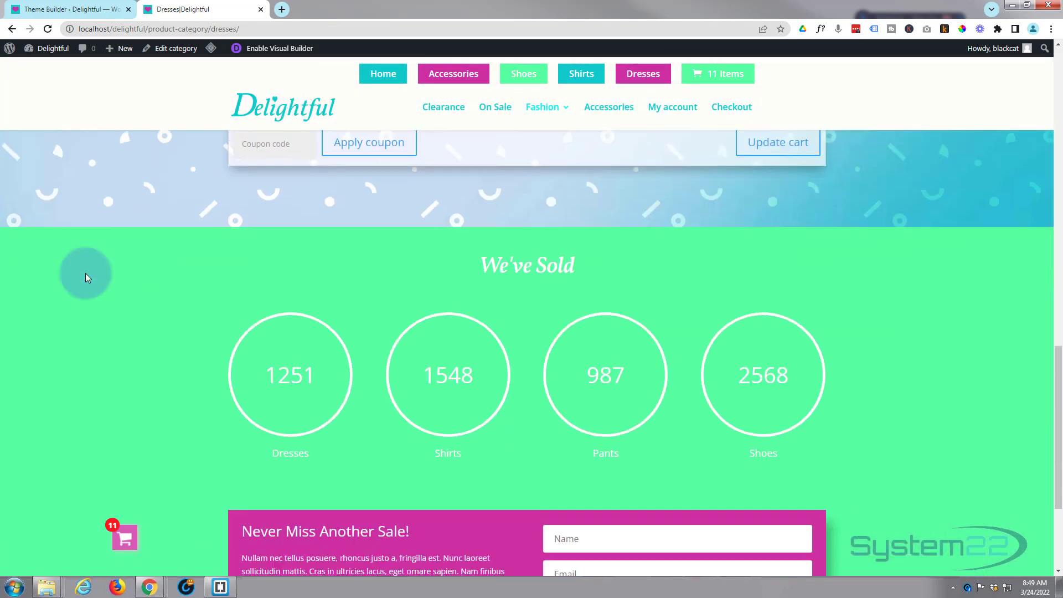